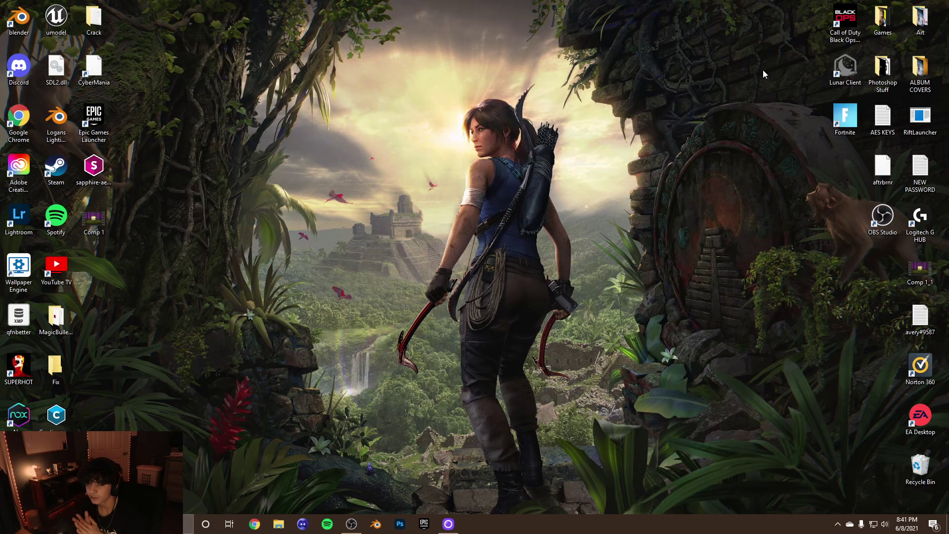
Switch to Blender, dismiss the splash screen and start appending data from another blend file
click(376, 524)
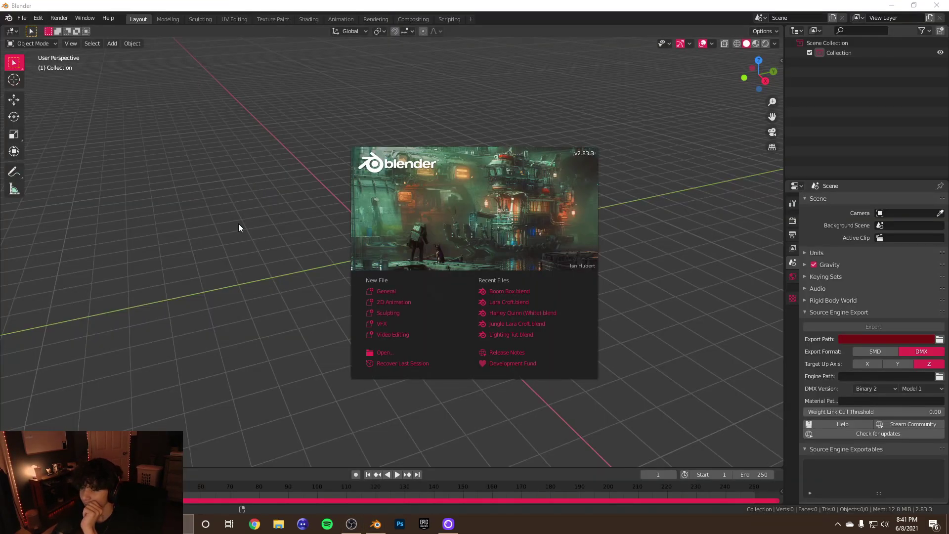
click(207, 216)
click(22, 18)
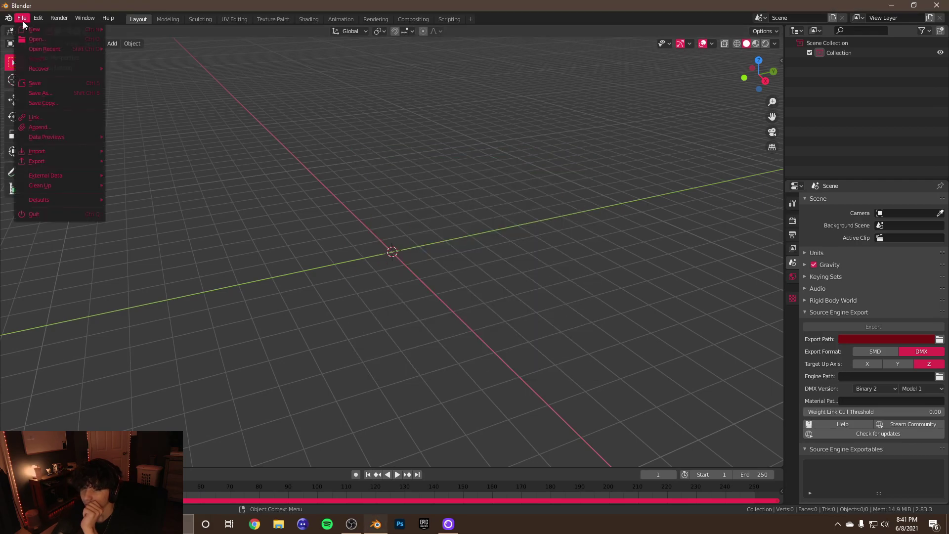
click(45, 128)
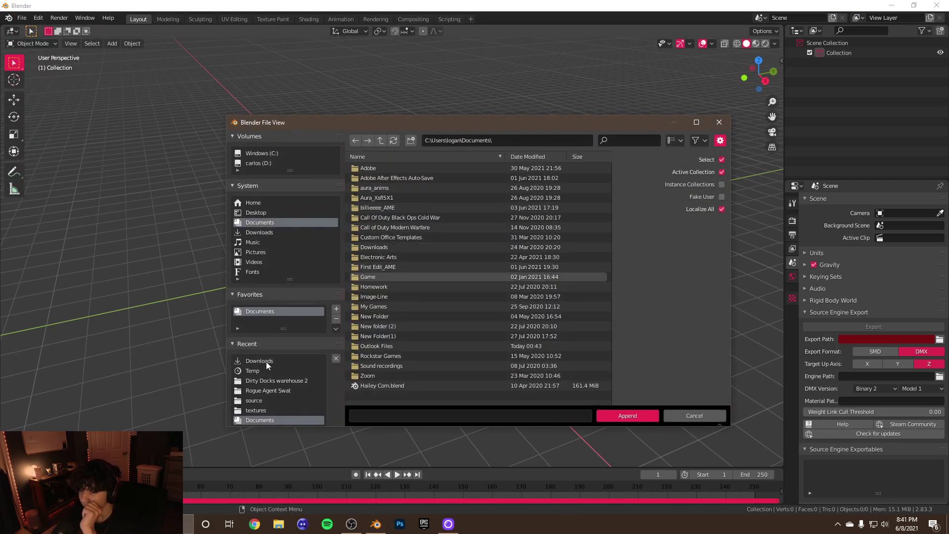
Find Snorkle Ops (Clear Mask).blend in the Downloads folder and open its contents for appending
click(266, 361)
scroll(440, 311, down, 10)
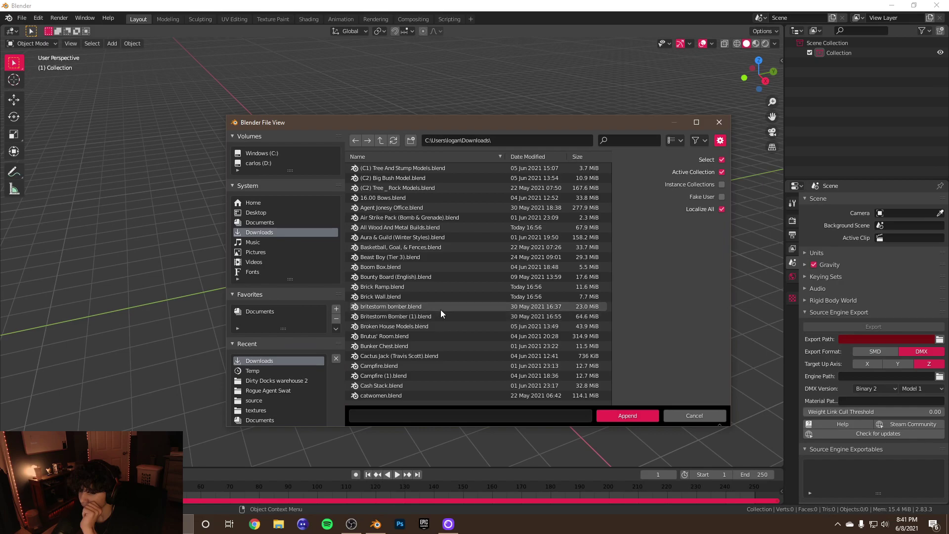
scroll(439, 307, down, 10)
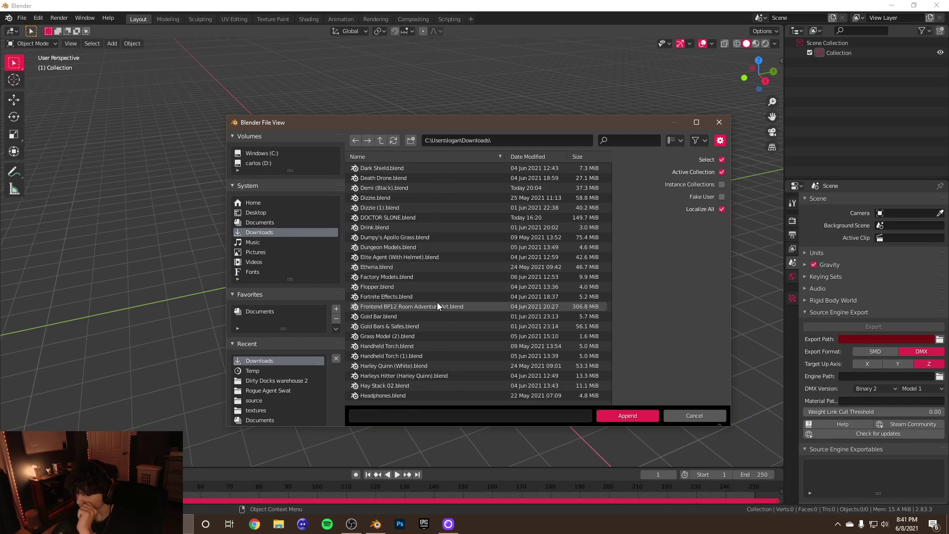
scroll(437, 293, down, 6)
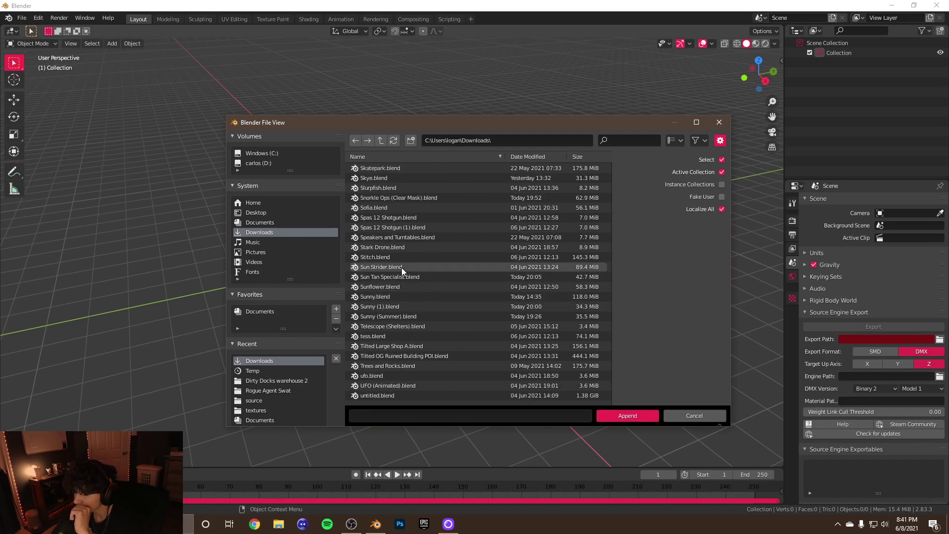
double_click(389, 258)
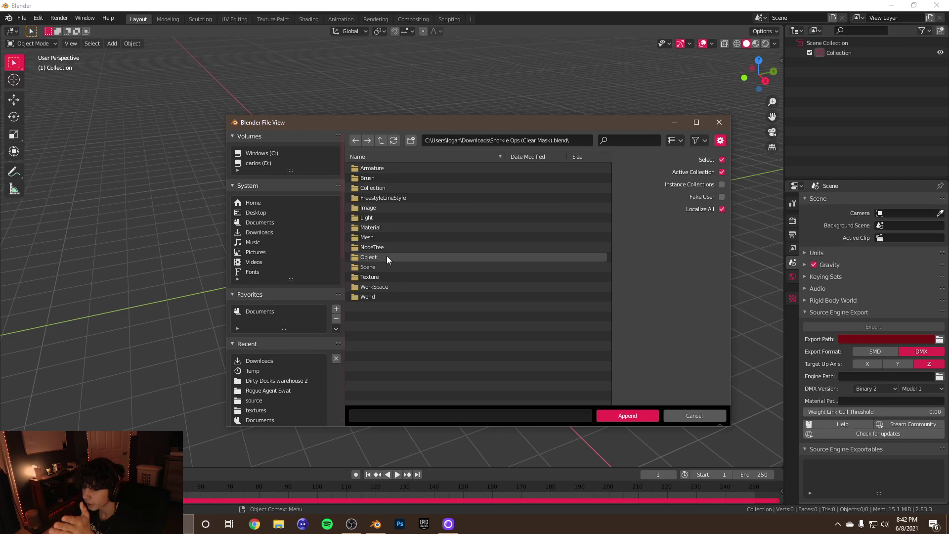
Append the F_Med_Soldier_01.ao and F_Med_Soldier_01.mo objects from the file's Object folder
double_click(386, 256)
drag(389, 162, 389, 178)
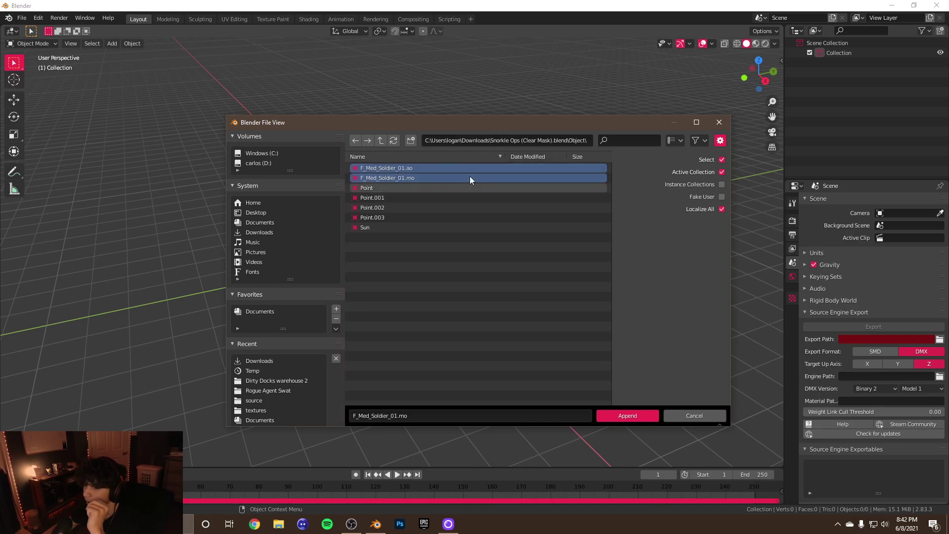
click(635, 417)
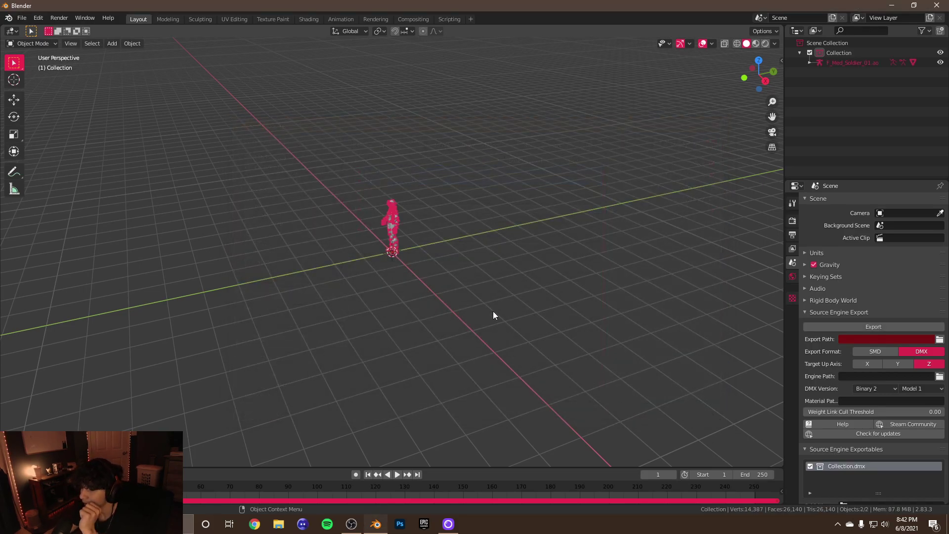
Frame the appended character from the front and hide the viewport overlays
scroll(484, 208, up, 8)
drag(772, 116, 772, 366)
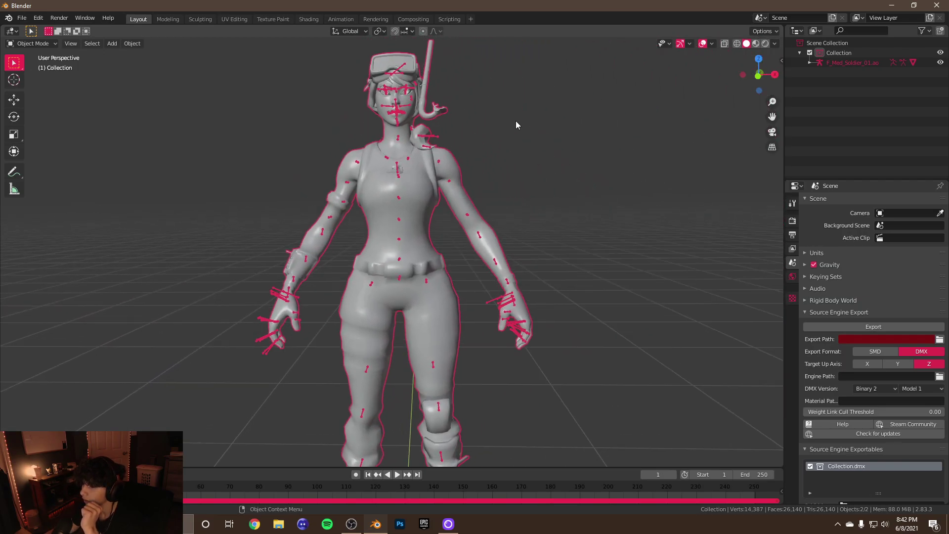
scroll(494, 133, down, 5)
middle_drag(492, 134, 593, 168)
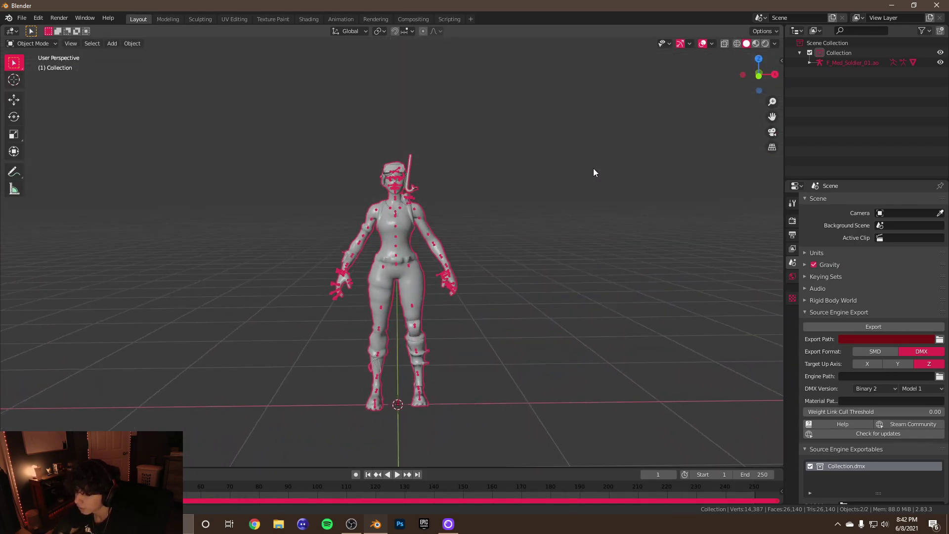
click(702, 43)
click(702, 43)
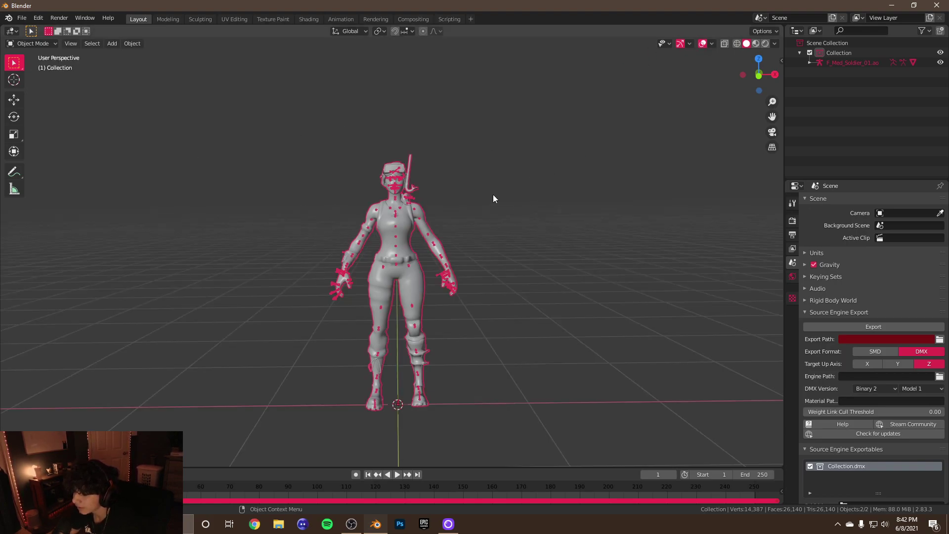
click(703, 44)
scroll(404, 170, up, 5)
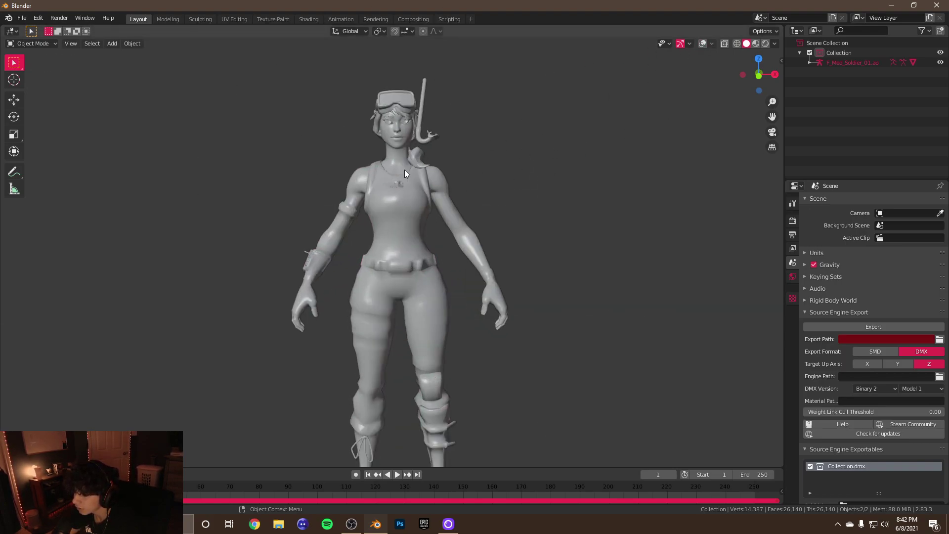
middle_drag(421, 113, 425, 109)
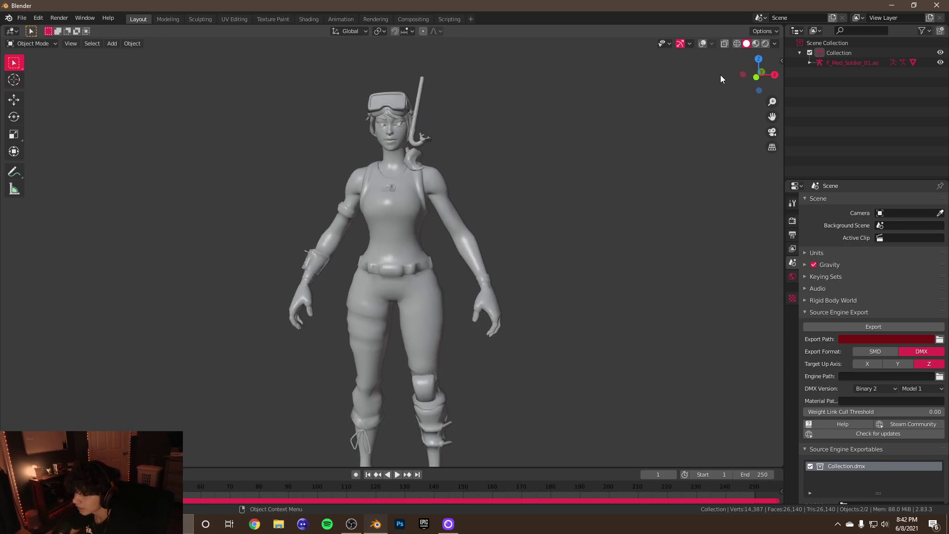
Switch the viewport to material preview shading and view the textured character from the front
click(753, 43)
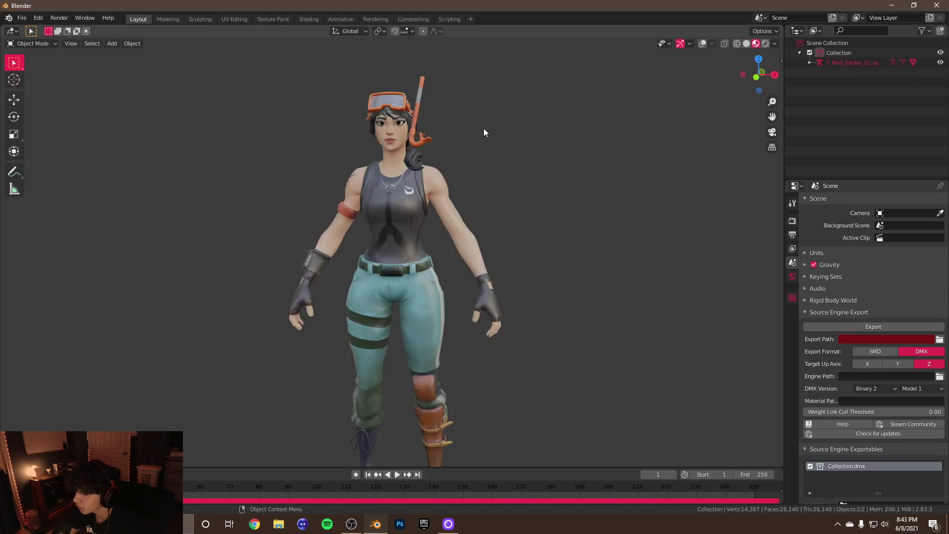
scroll(424, 115, up, 2)
scroll(426, 109, down, 2)
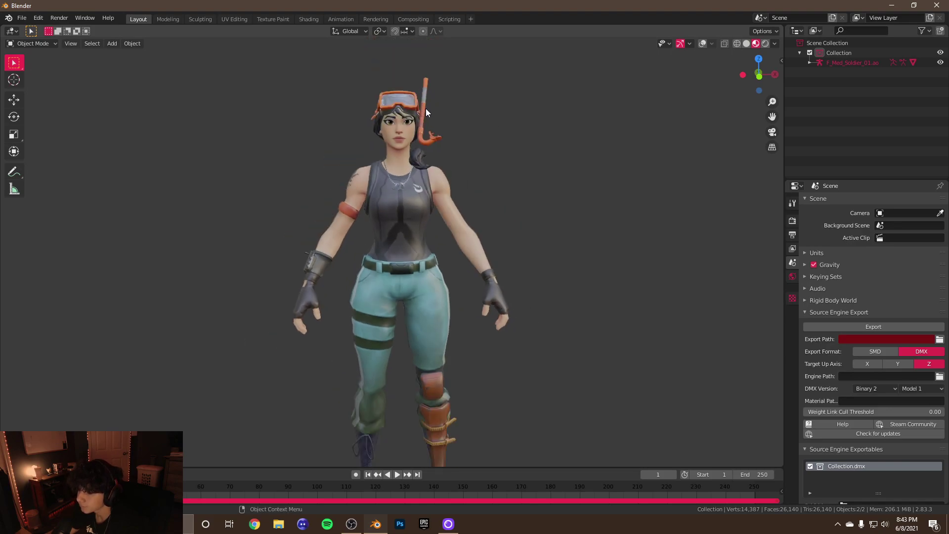
middle_drag(416, 121, 80, 125)
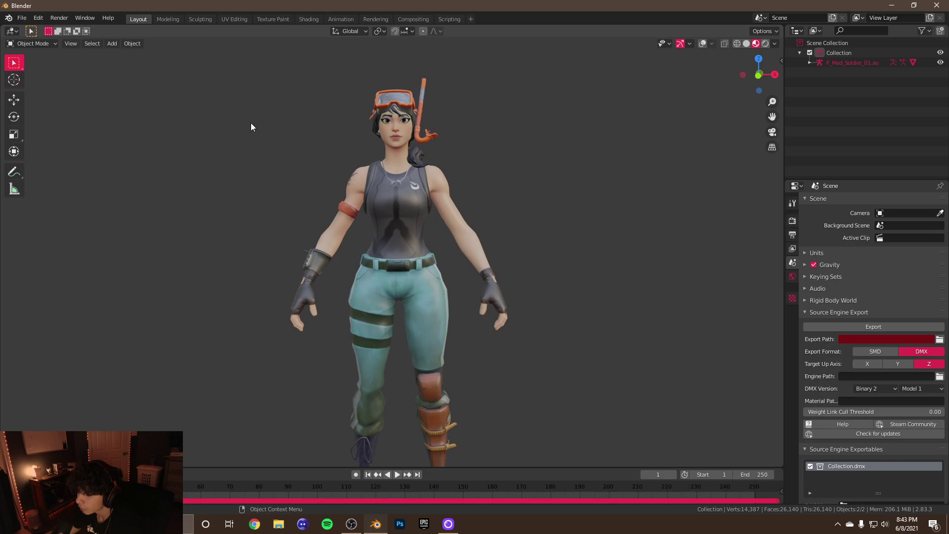
Enable Ambient Occlusion, Bloom and Screen Space Reflections in the Eevee render settings
click(791, 222)
click(813, 268)
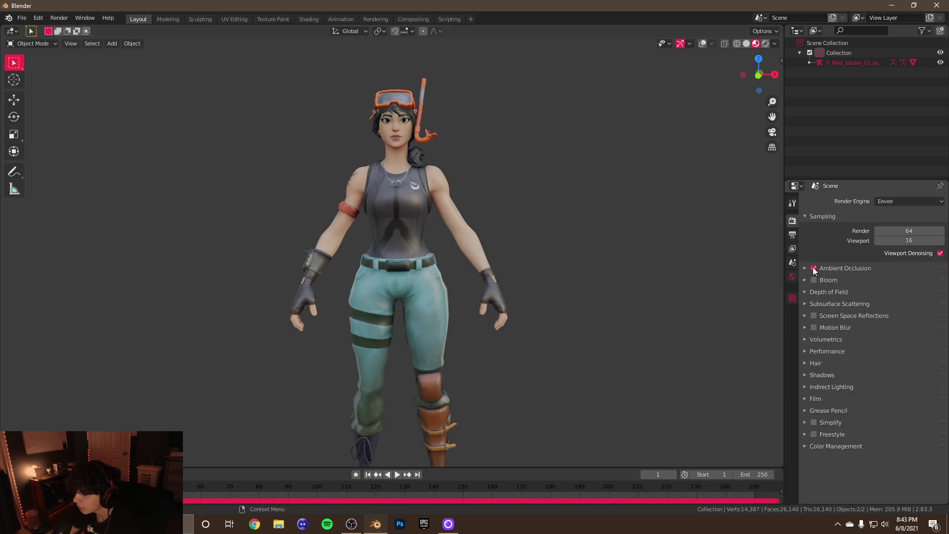
click(814, 316)
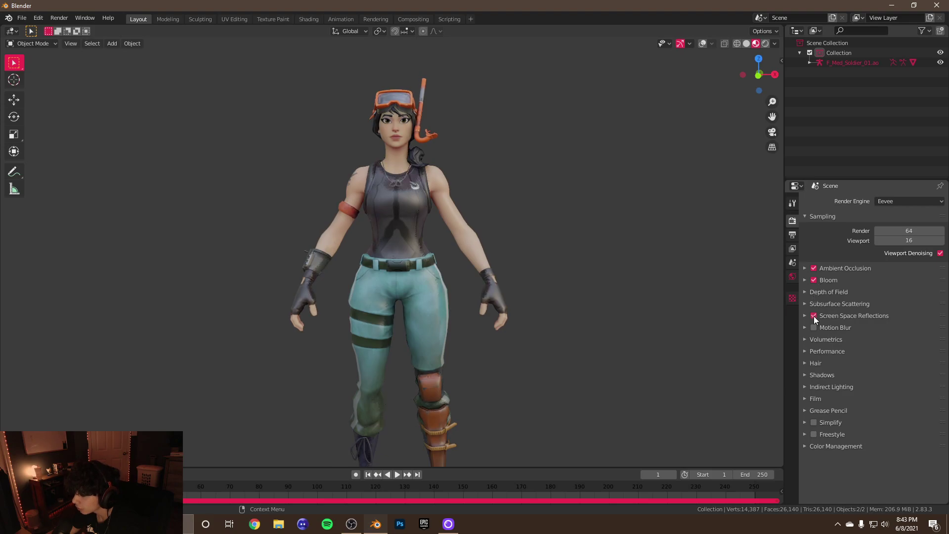
Set the Eevee shadow cube size to 1024 px and enable High Bitdepth
click(805, 375)
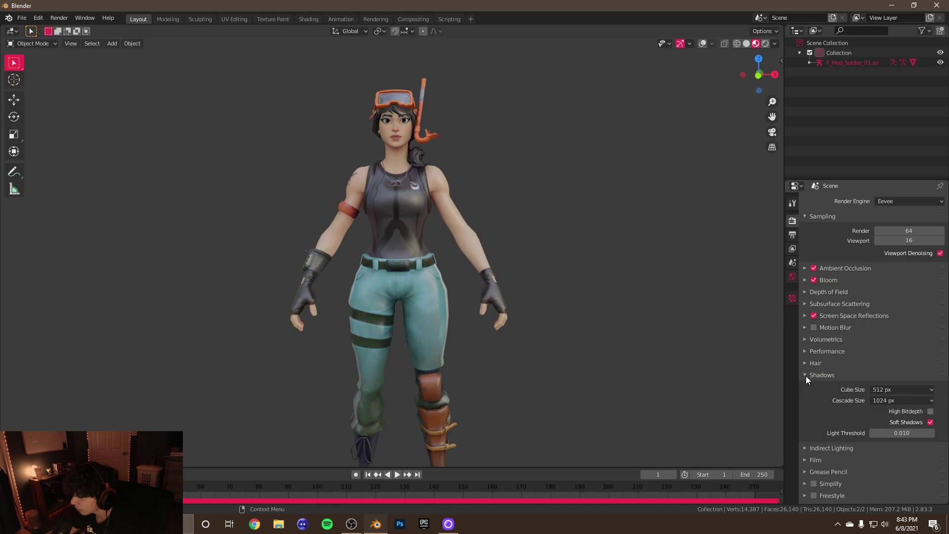
click(888, 390)
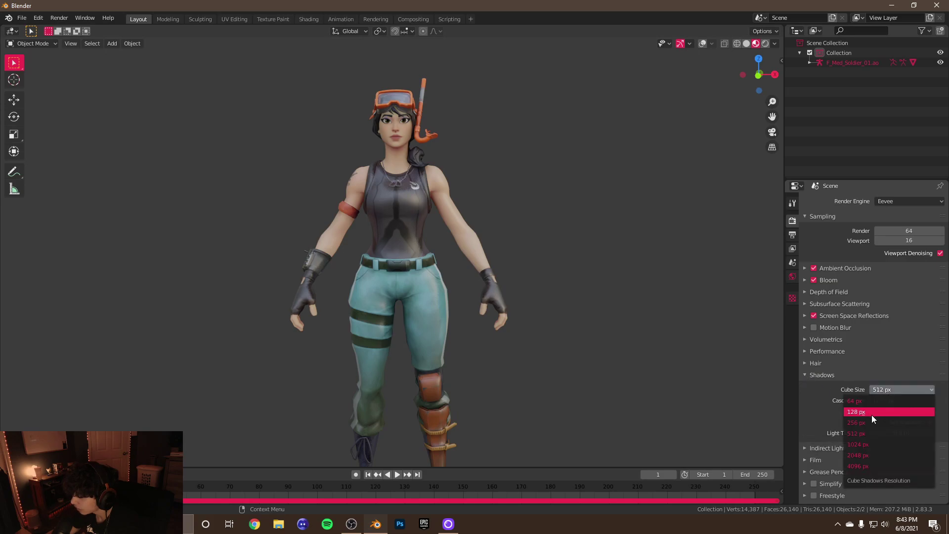
click(862, 444)
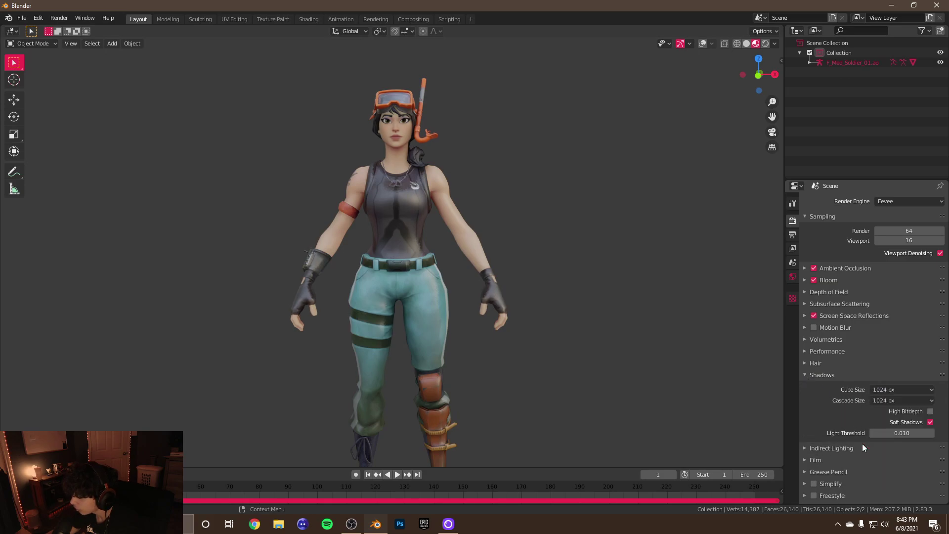
click(927, 412)
Deselect the character and switch the viewport to rendered shading
click(617, 281)
scroll(612, 274, down, 1)
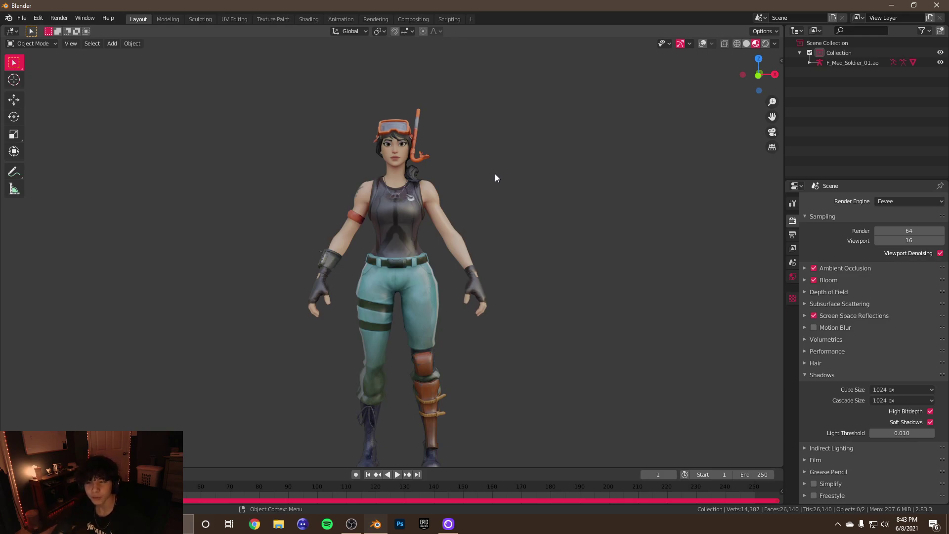
click(764, 44)
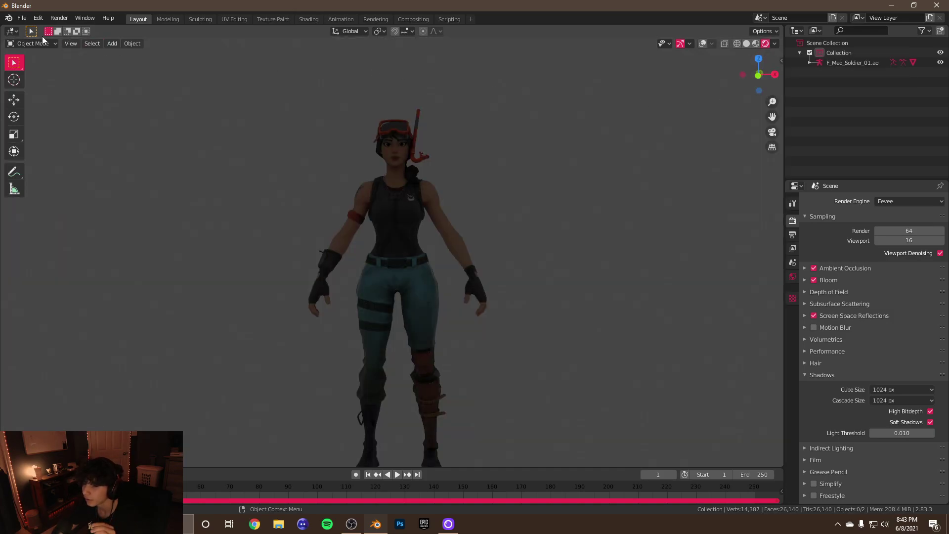
Add a Sun light to the scene
click(111, 43)
mouse_move(137, 174)
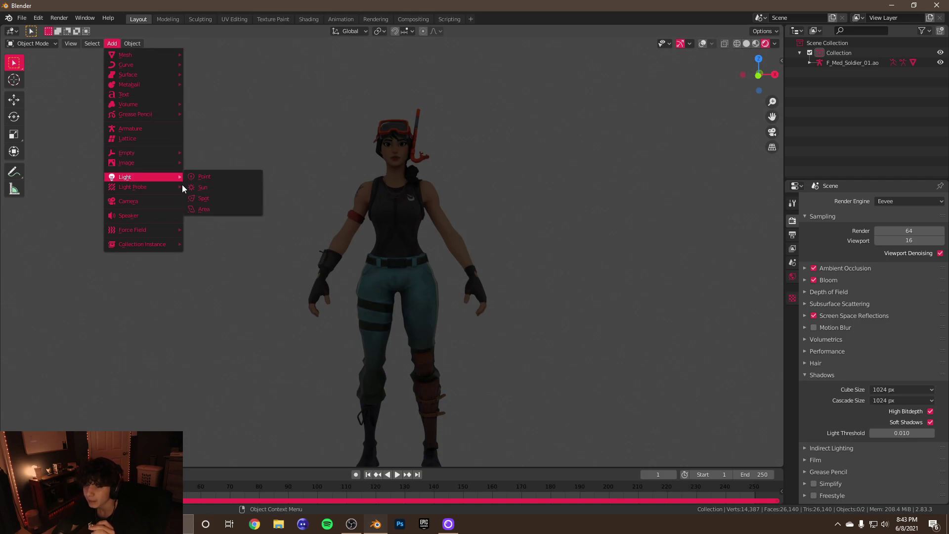
click(221, 190)
scroll(316, 197, down, 2)
Rotate the sun light freehand so that it lights the character from a different angle
click(21, 119)
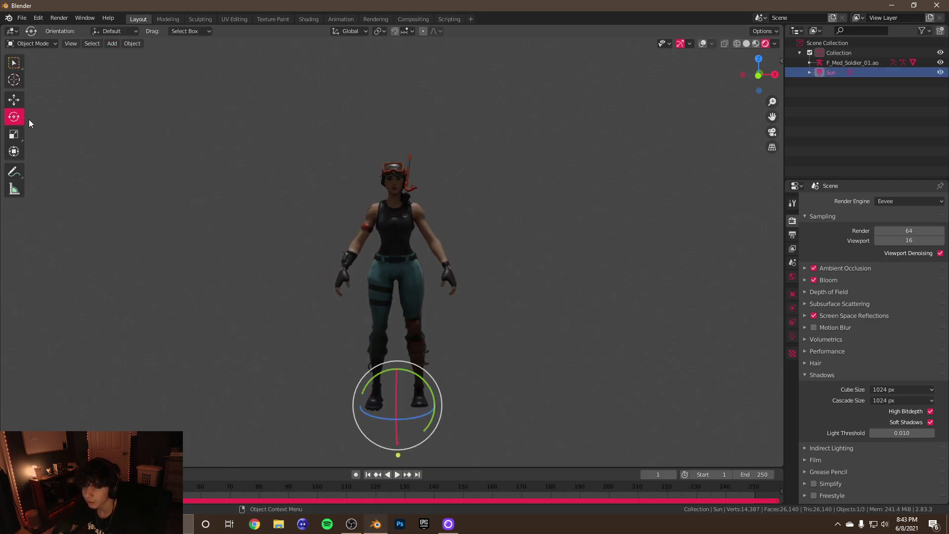
drag(404, 361, 425, 371)
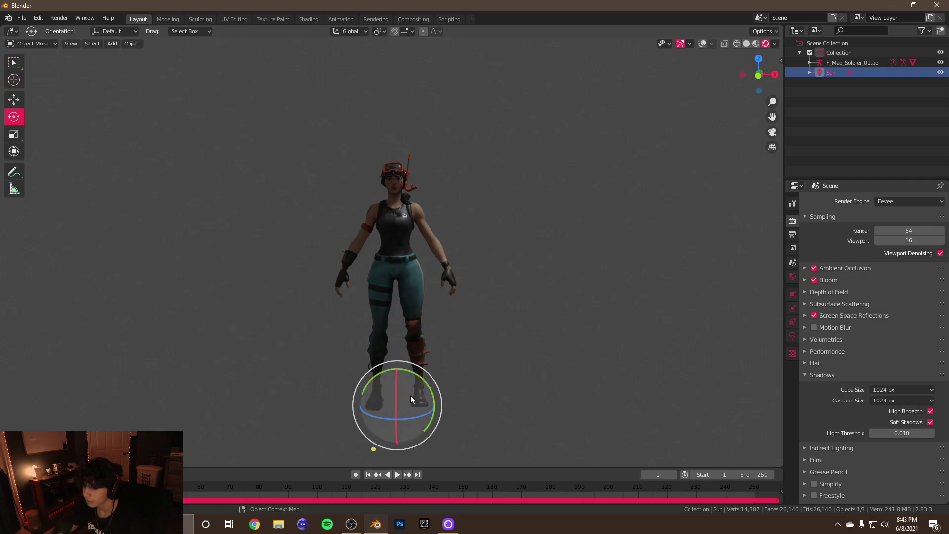
mouse_move(420, 417)
mouse_down()
mouse_move(406, 414)
mouse_move(417, 412)
mouse_up()
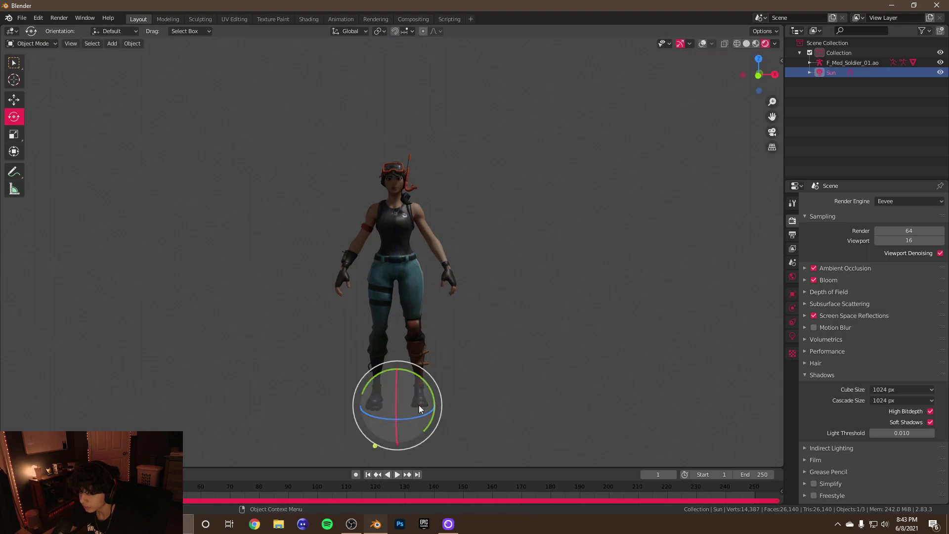
scroll(422, 209, up, 3)
scroll(422, 210, down, 2)
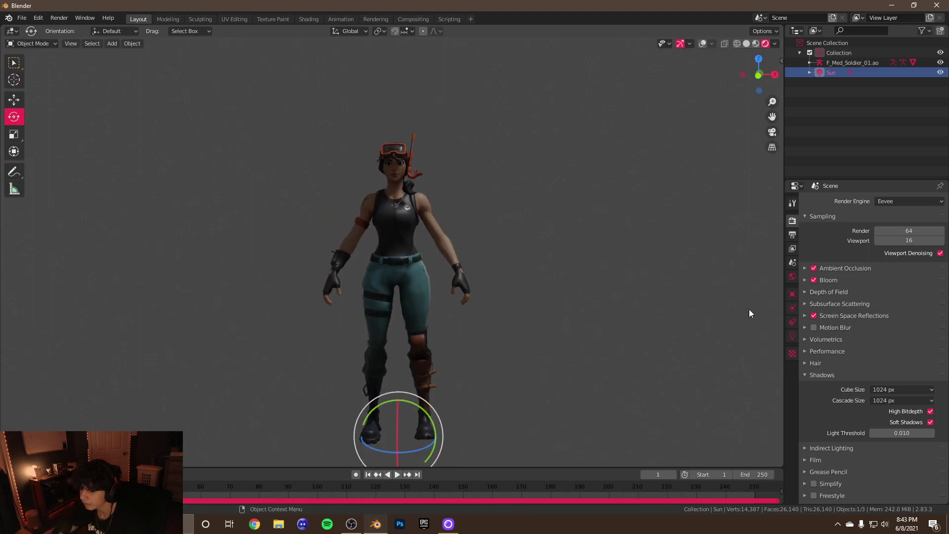
Show the viewport overlays again and adjust the sun light's rotation relative to the character
click(702, 43)
middle_drag(694, 62, 178, 209)
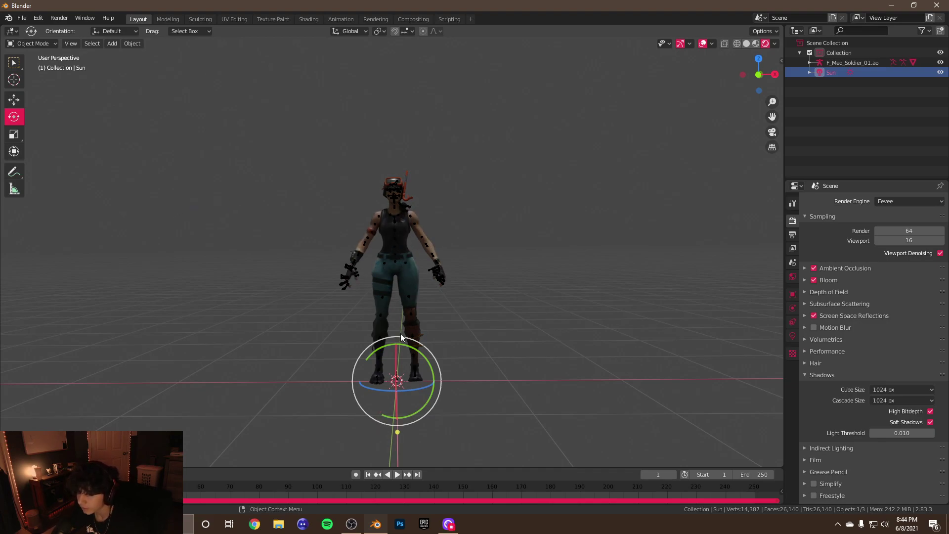
mouse_move(414, 350)
mouse_down()
mouse_move(426, 377)
mouse_move(409, 393)
mouse_up()
key(z)
scroll(470, 241, up, 3)
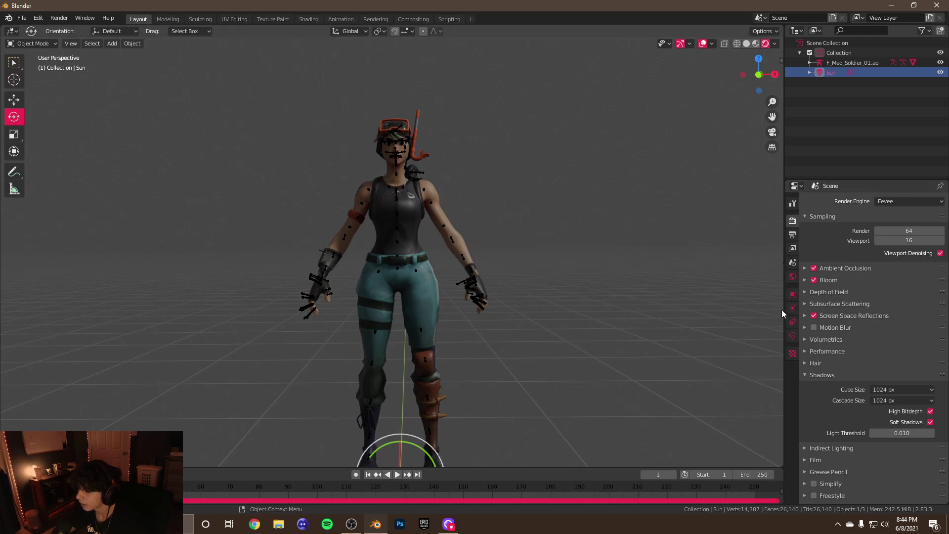
Open the sun light's shadow settings and compare the character with contact shadows on and off
click(792, 337)
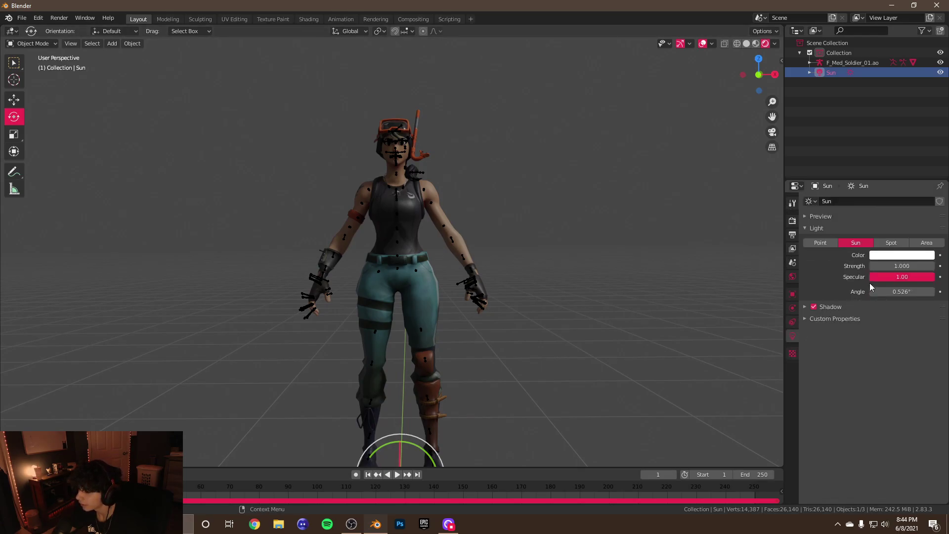
click(805, 306)
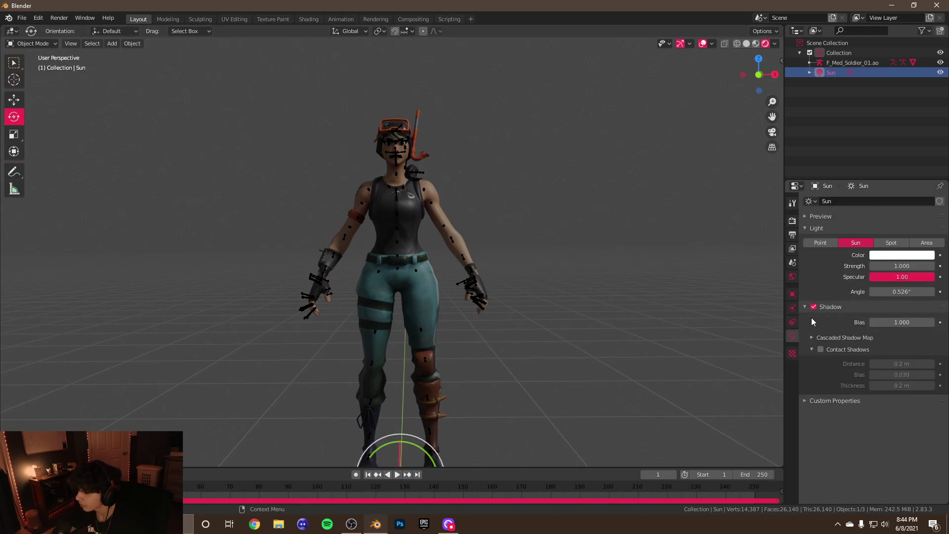
click(820, 350)
click(820, 349)
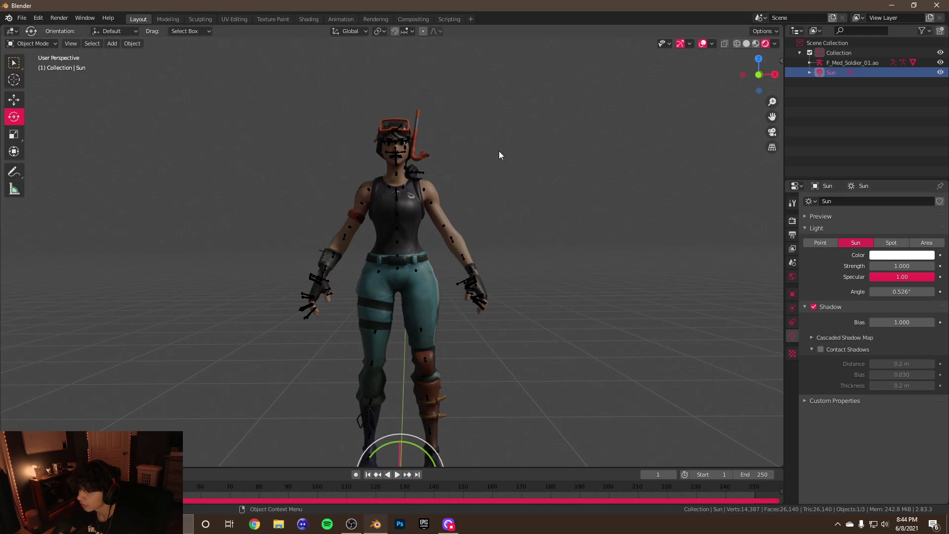
scroll(547, 99, up, 5)
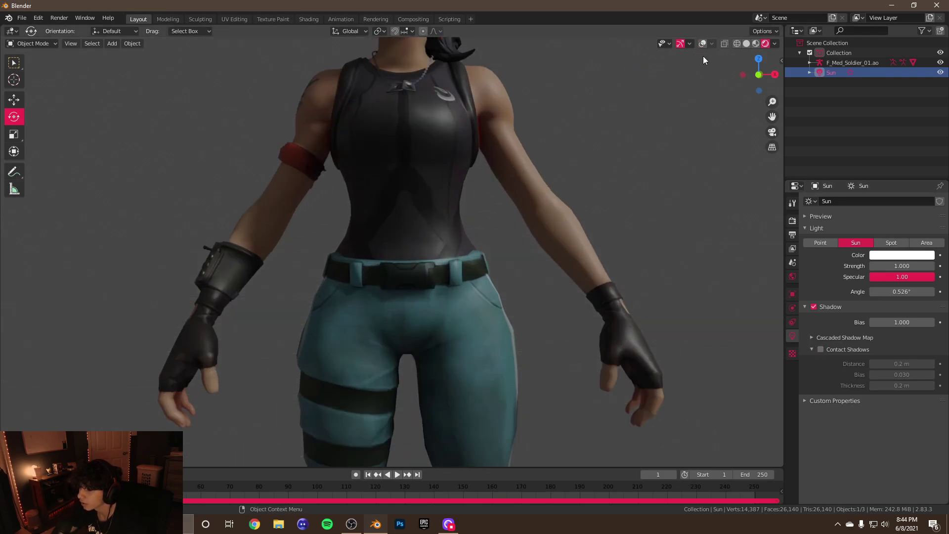
Turn on contact shadows for the sun light after comparing their effect on the character's face and necklace
drag(771, 117, 530, 139)
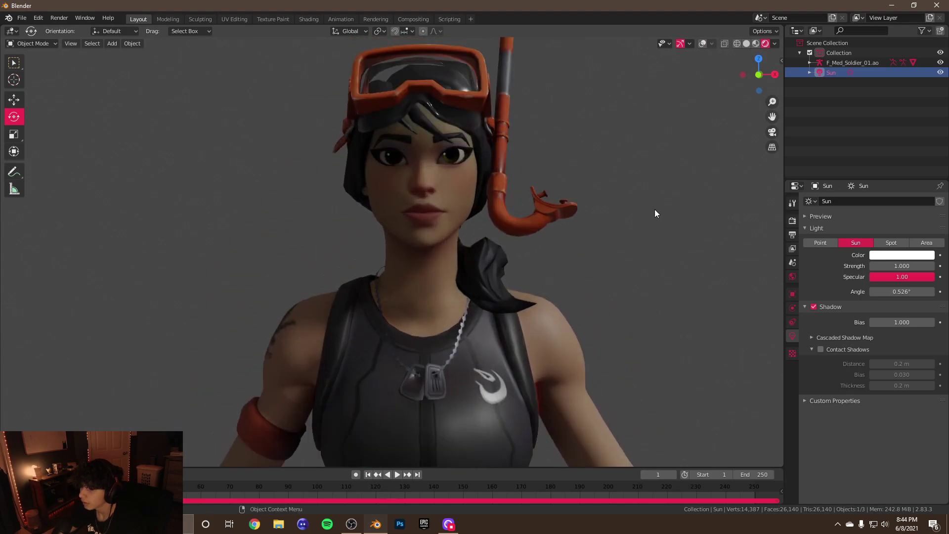
click(821, 349)
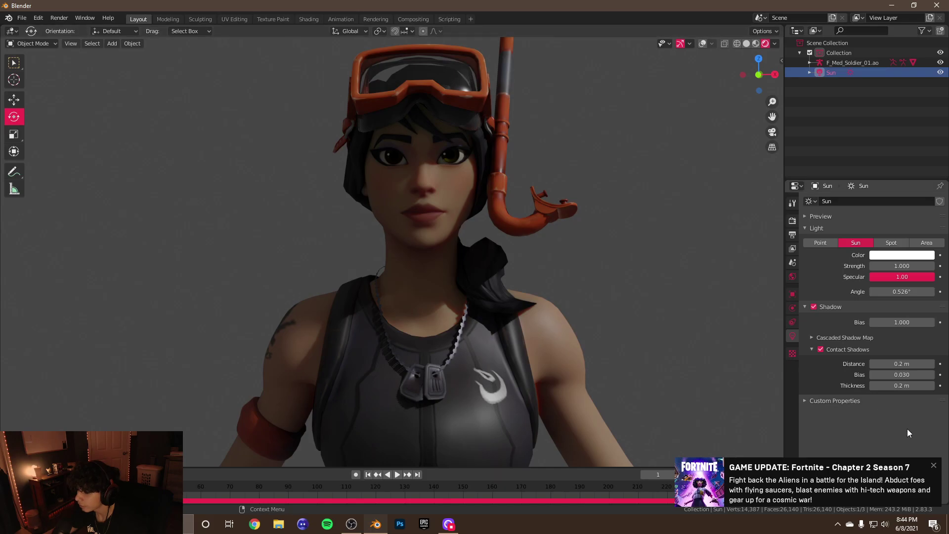
click(933, 467)
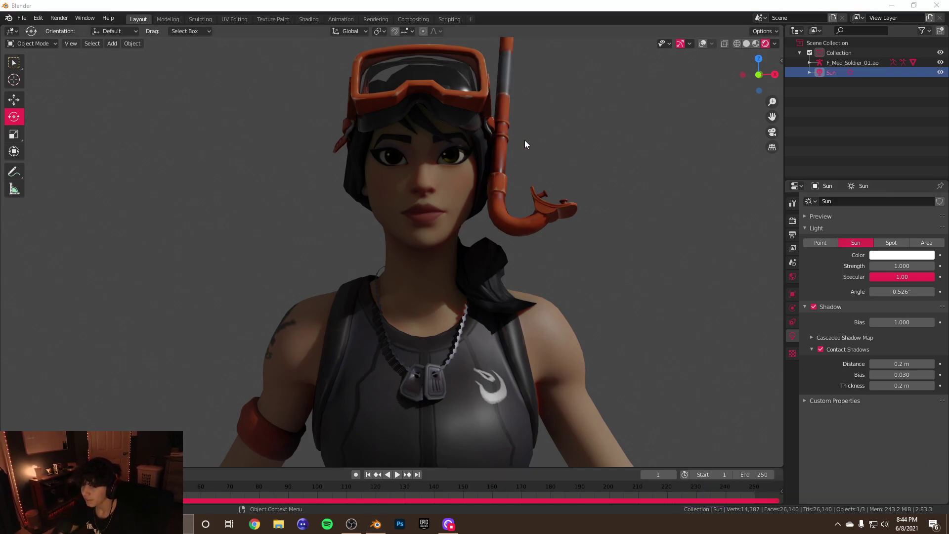
click(821, 350)
click(820, 350)
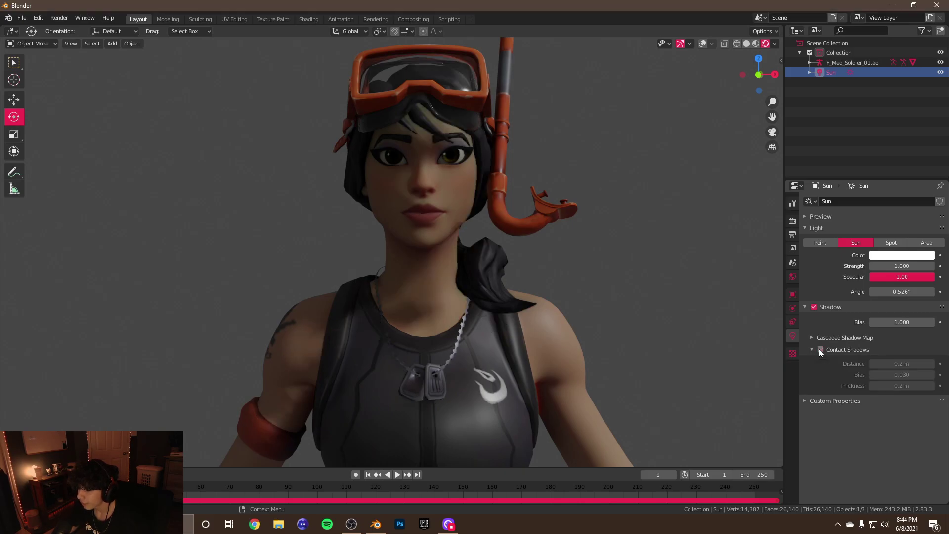
click(820, 349)
click(820, 350)
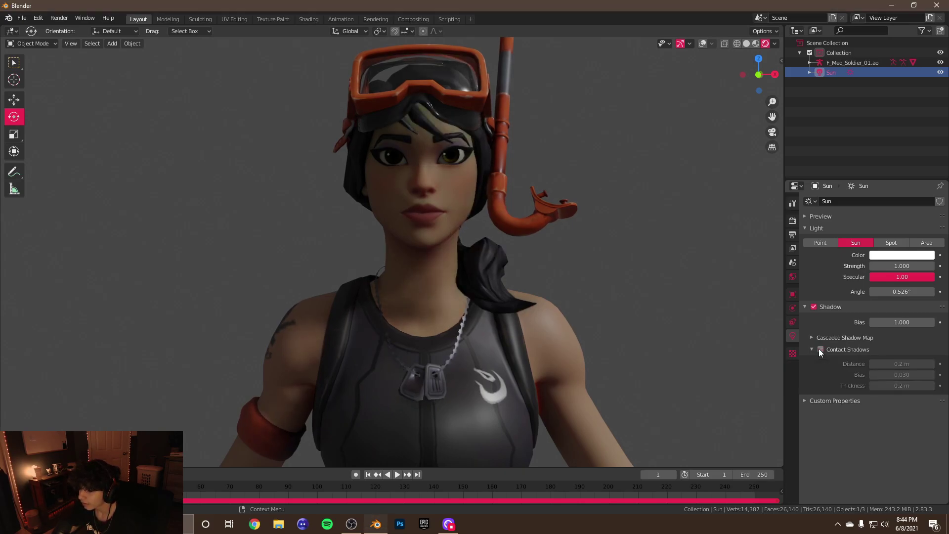
click(820, 349)
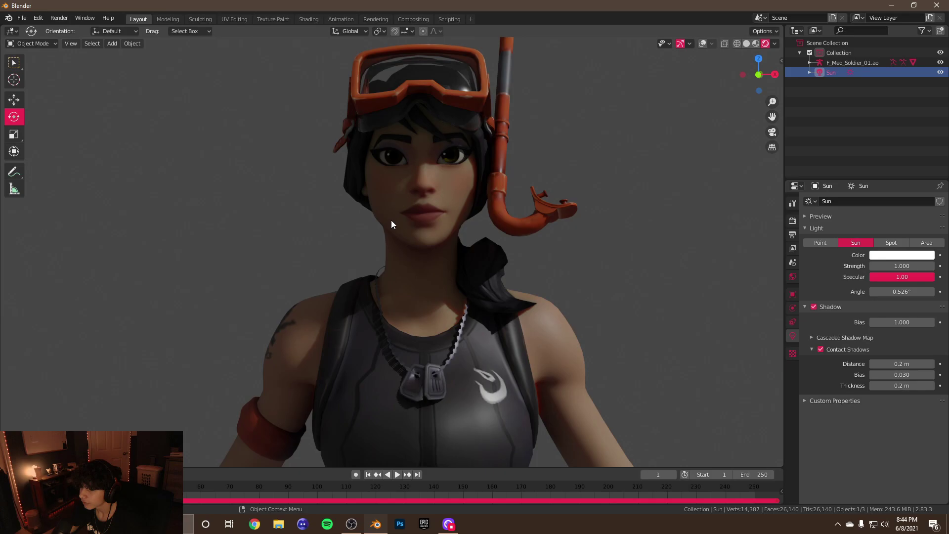
Try a strength of 5 for the sun light on the character
scroll(390, 221, down, 5)
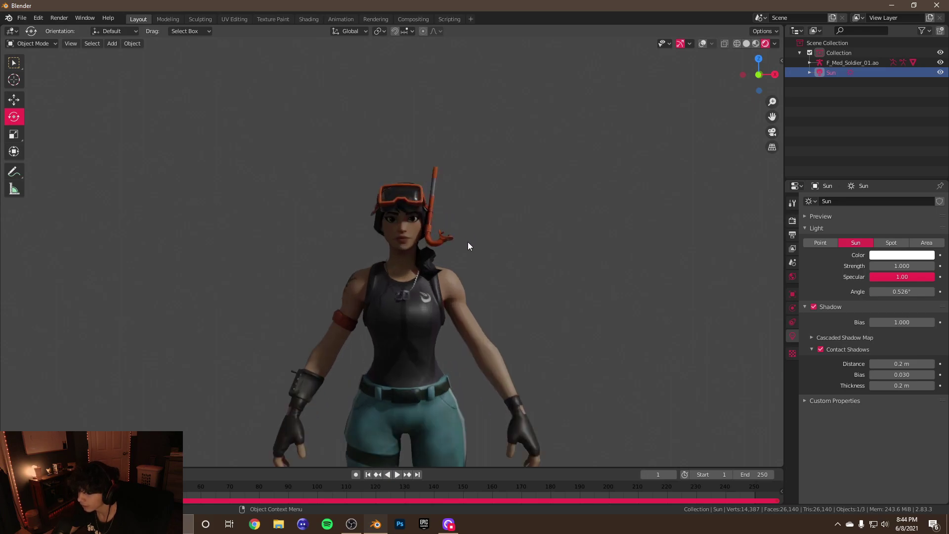
click(905, 266)
text(1.0)
click(900, 268)
key(BackSpace)
key(BackSpace)
key(BackSpace)
text(5)
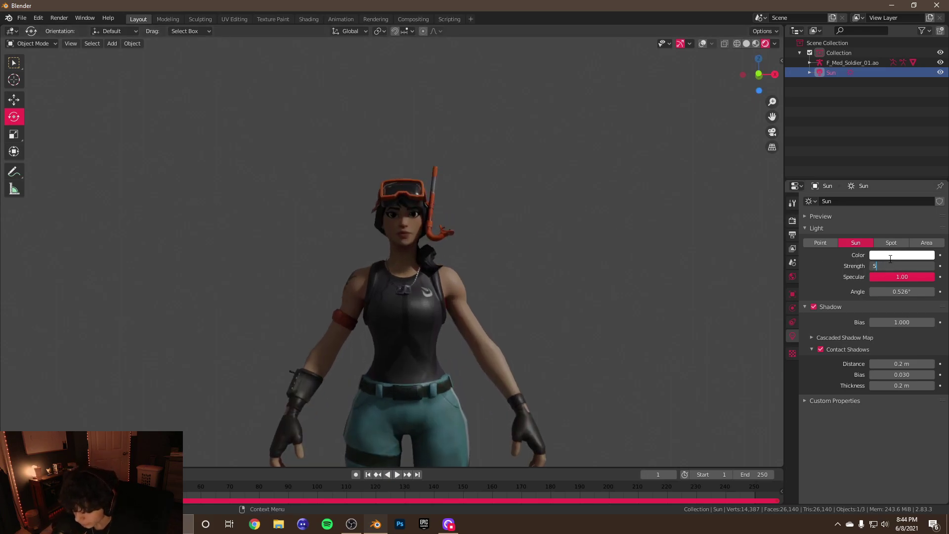
key(Return)
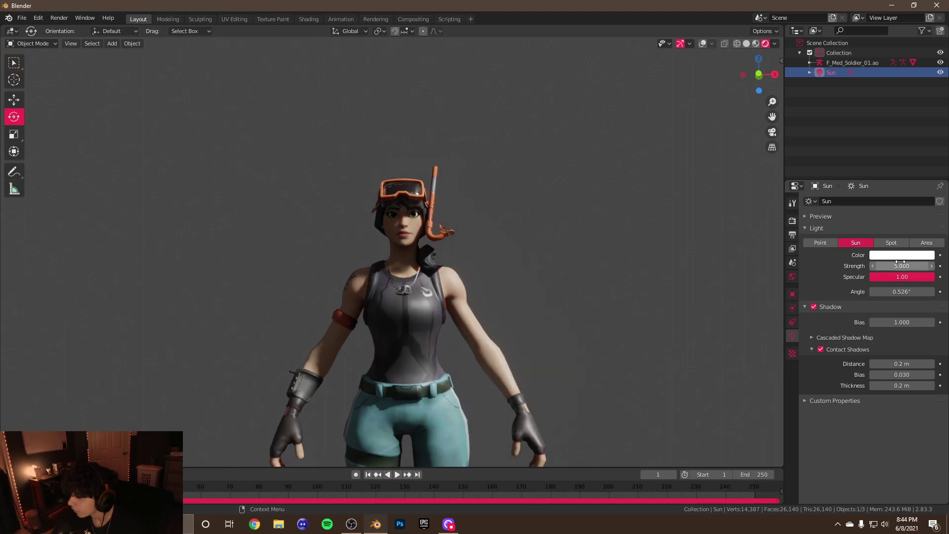
Set the sun light's strength to 3
click(898, 266)
text(3)
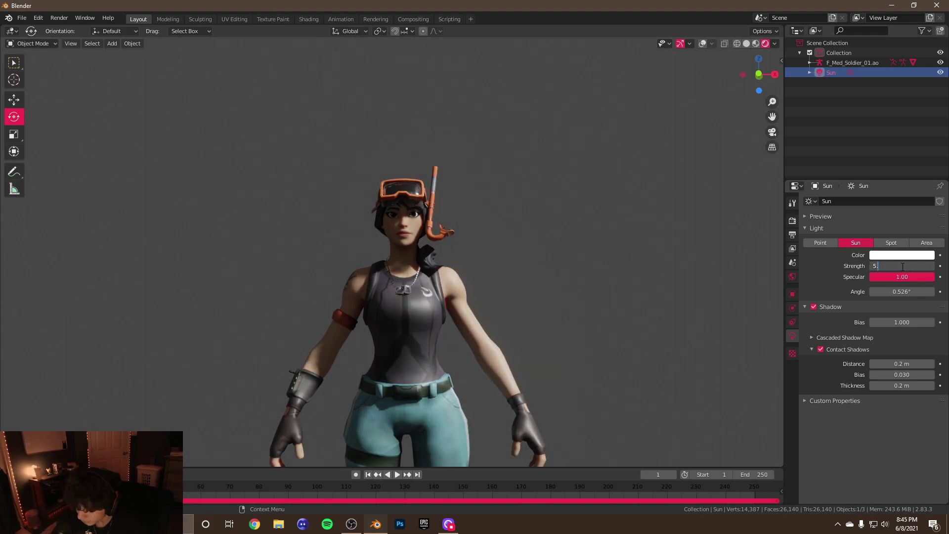
key(Return)
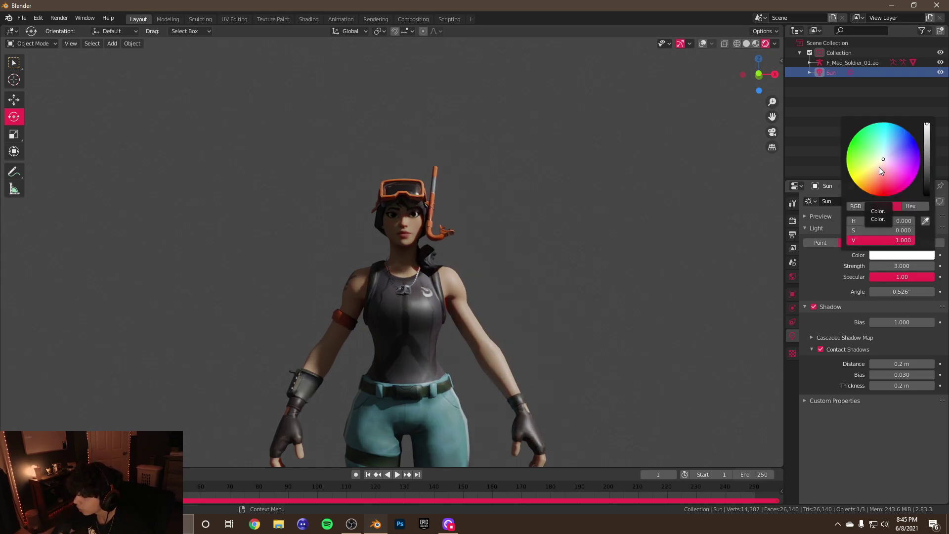
Tint the sun light pale orange with hue 0.082 and saturation 0.245, then deselect it and check the character's lighting
click(879, 167)
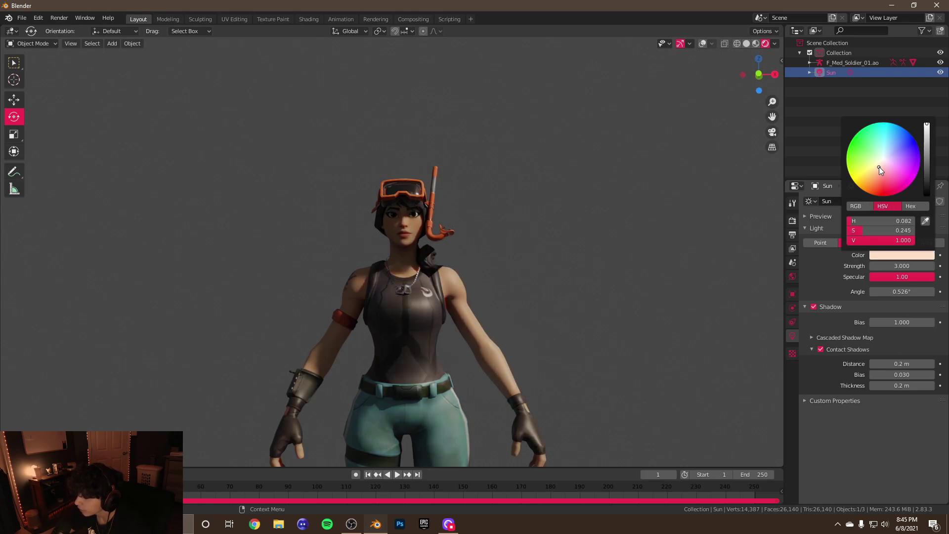
scroll(632, 230, down, 6)
scroll(618, 229, up, 8)
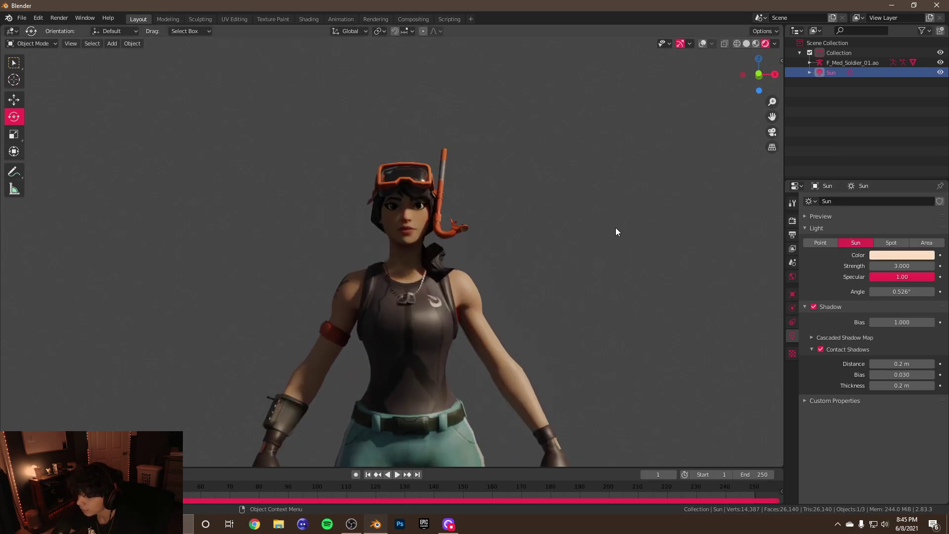
scroll(617, 230, up, 2)
click(617, 227)
scroll(617, 230, down, 3)
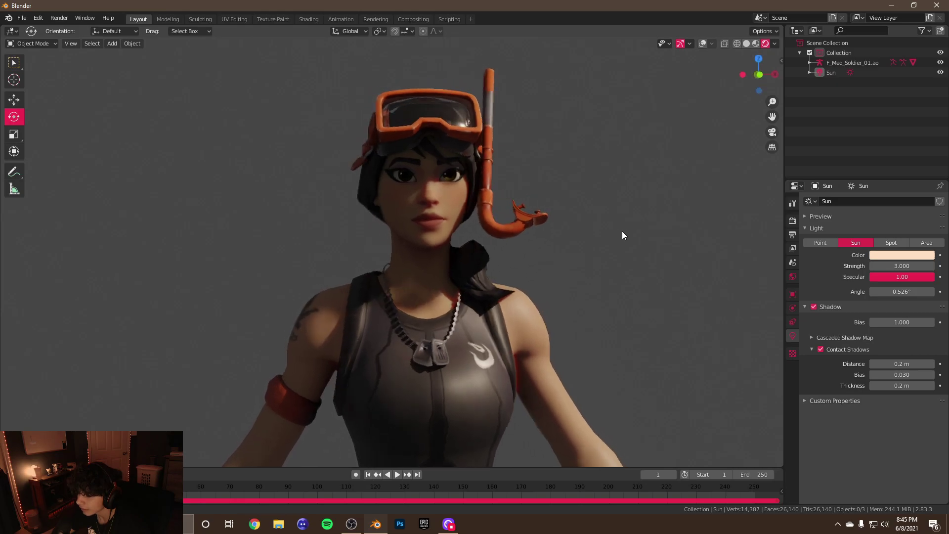
scroll(614, 231, down, 4)
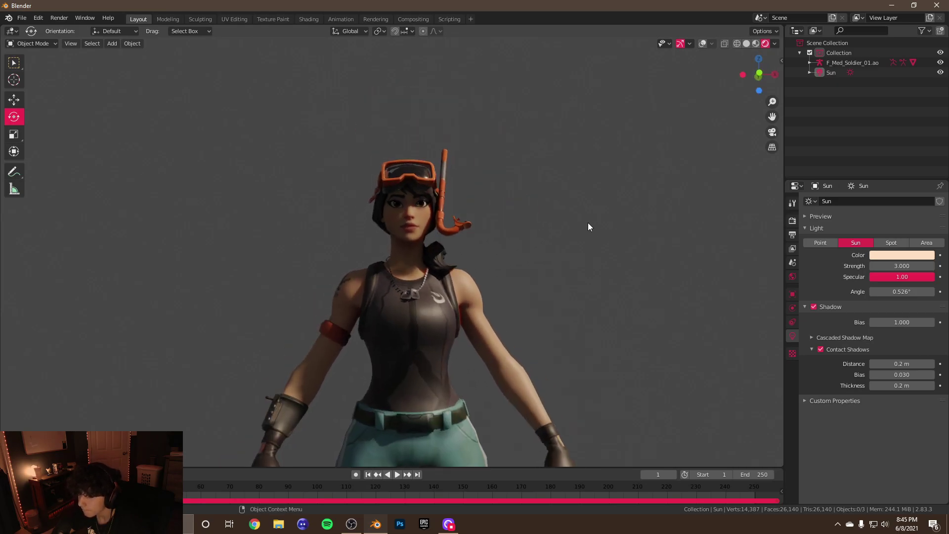
click(118, 46)
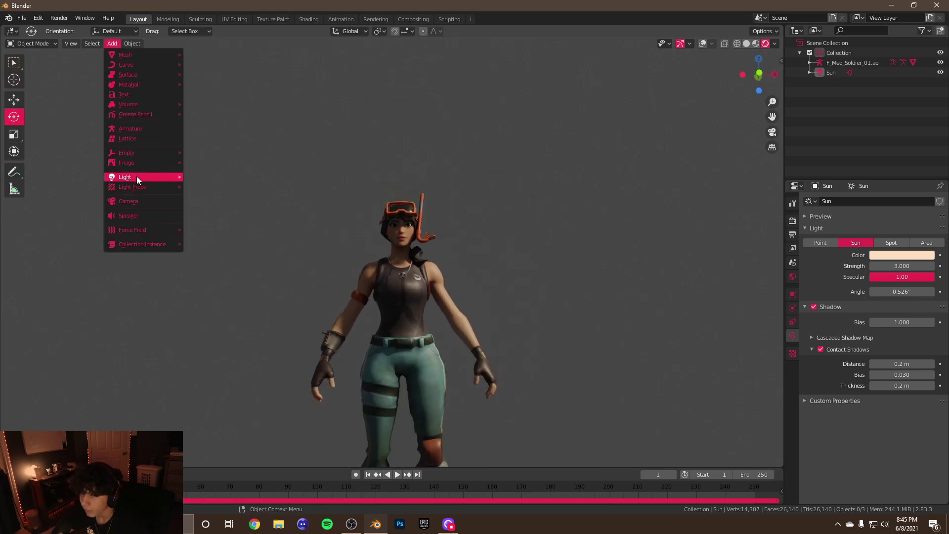
mouse_move(136, 177)
click(192, 177)
scroll(356, 223, down, 3)
key(x)
click(393, 233)
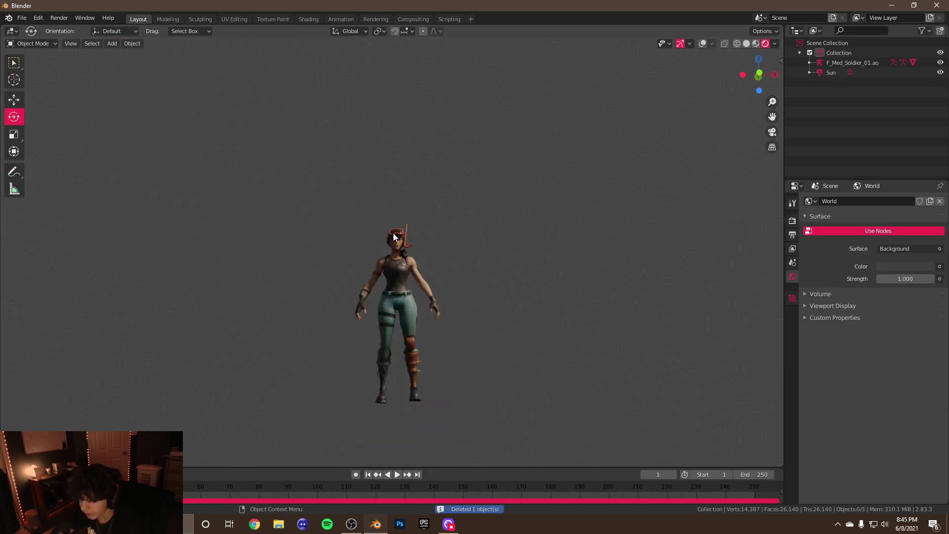
Add a point light to the scene
key(shift+a)
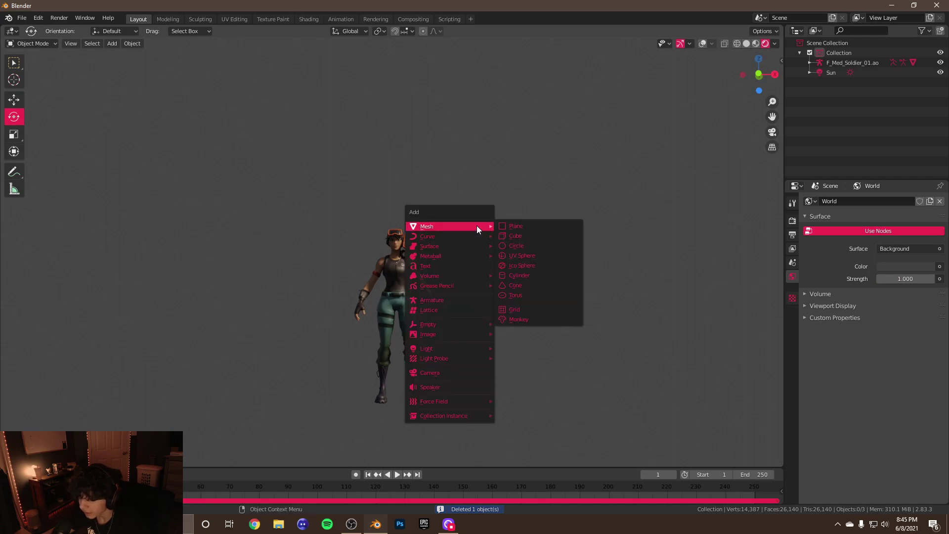
mouse_move(434, 345)
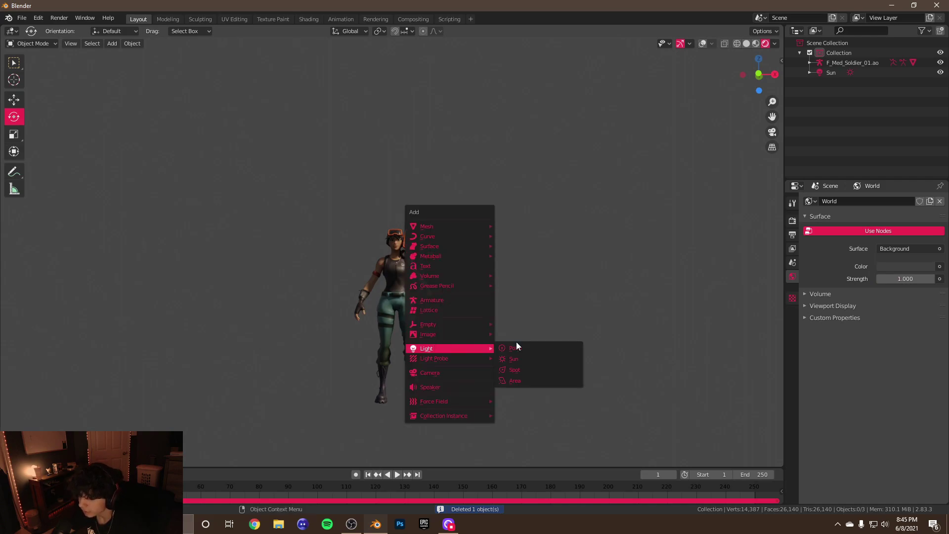
click(518, 346)
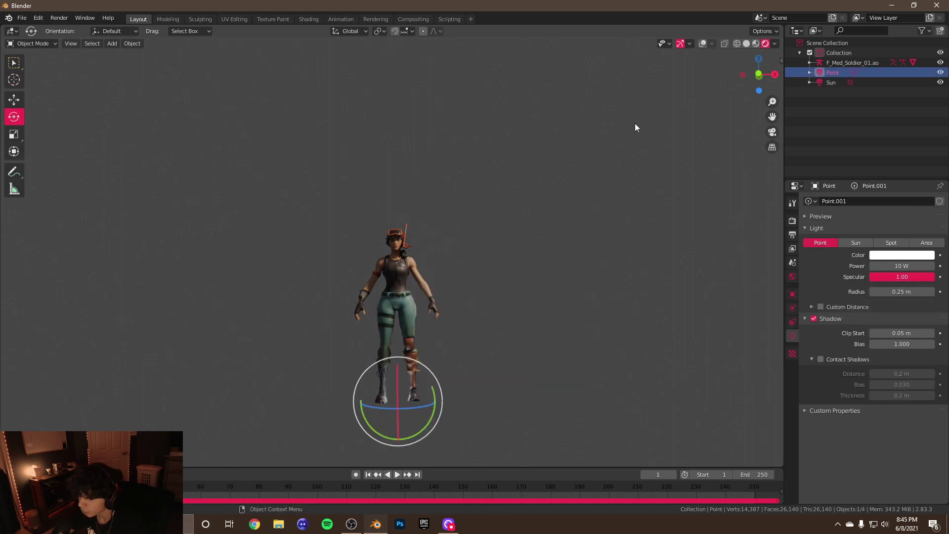
Show the viewport overlays and move the point light up from the floor to beside the character's head
click(703, 44)
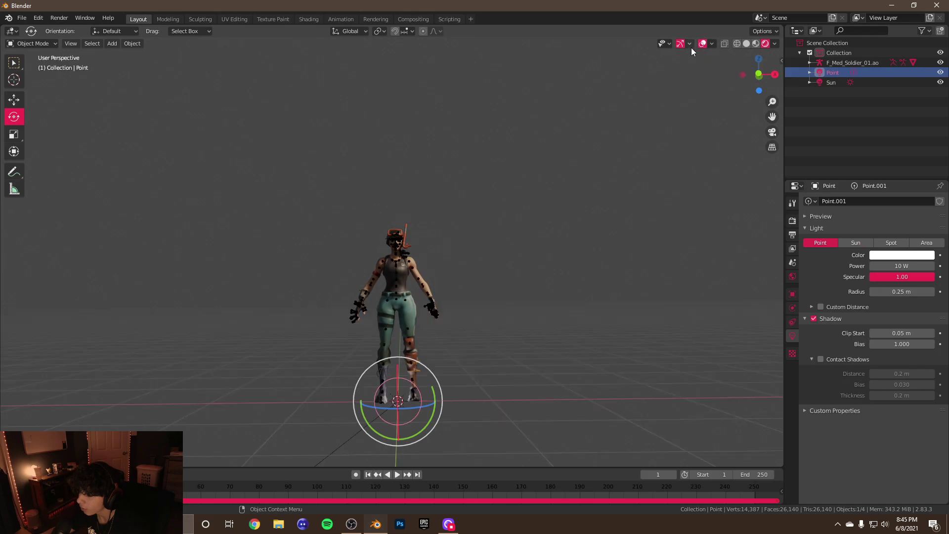
click(14, 99)
drag(395, 368, 407, 179)
drag(428, 227, 382, 225)
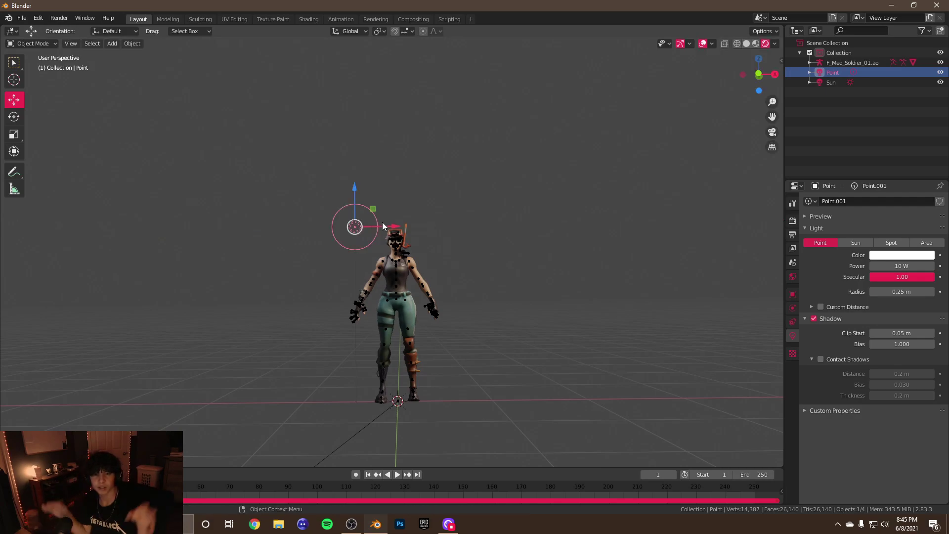
Turn on contact shadows for the point light and check the character's upper body up close
click(820, 359)
scroll(525, 251, up, 5)
scroll(525, 247, up, 3)
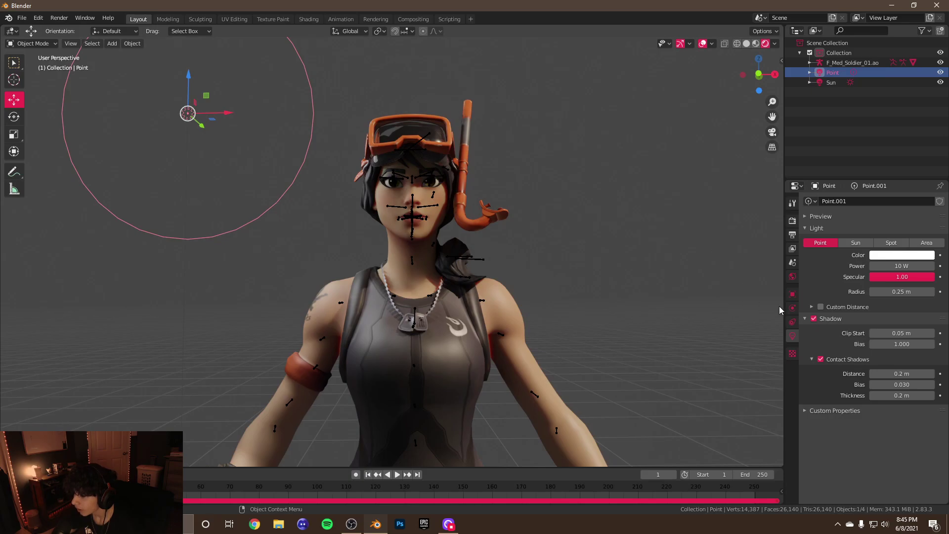
Tint the point light pale blue with hue 0.618 and saturation 0.217, and raise its power to 19.4 W
click(792, 334)
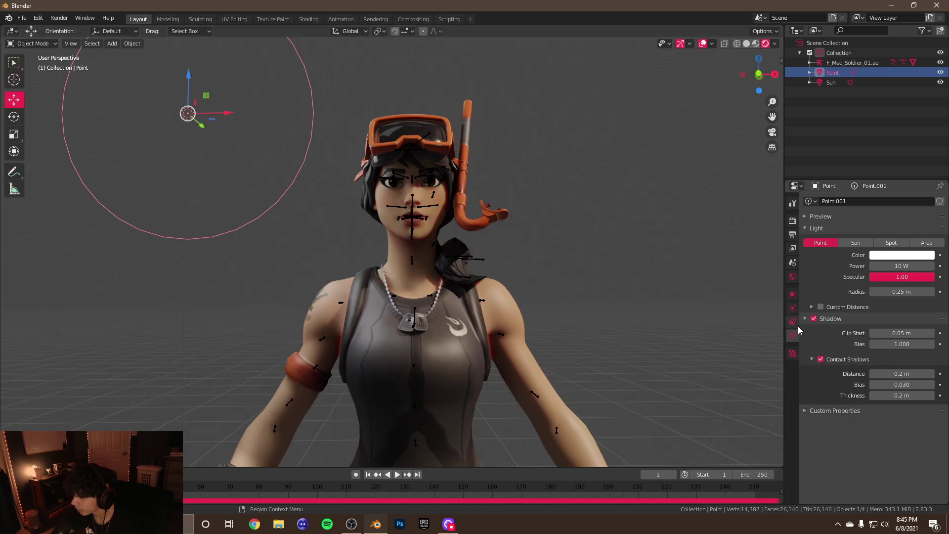
click(898, 255)
drag(886, 161, 889, 153)
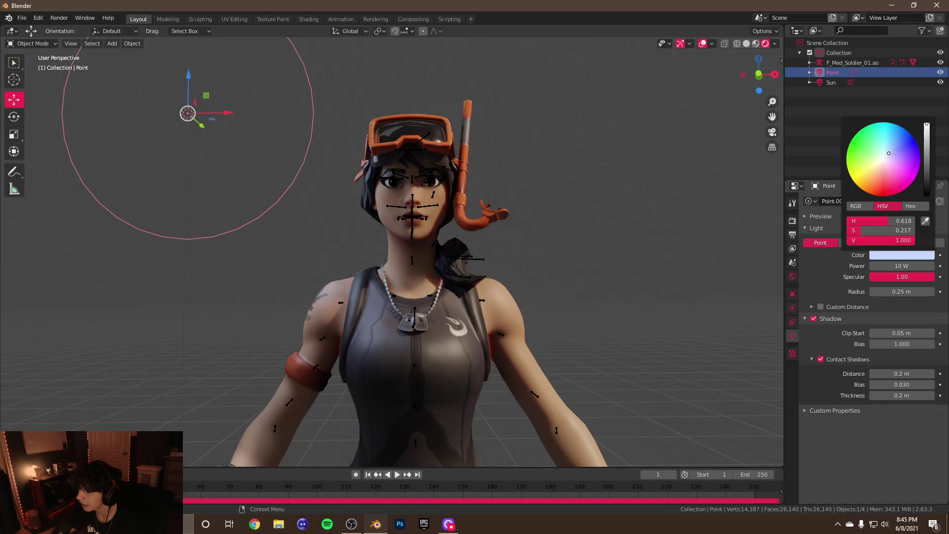
mouse_move(895, 265)
mouse_down()
mouse_move(910, 266)
mouse_move(890, 266)
mouse_up()
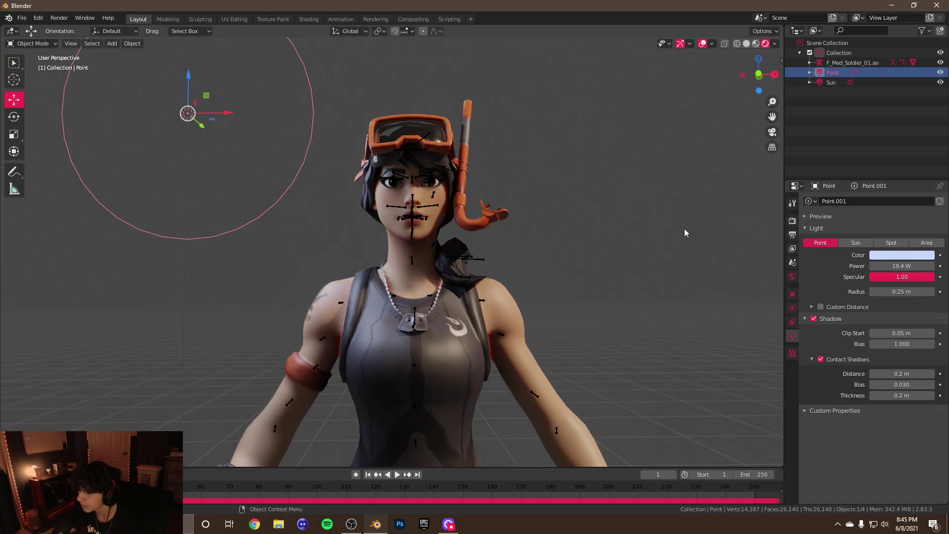
Hide the viewport overlays and examine the combined lighting on the character from far and near
scroll(593, 194, down, 3)
click(702, 44)
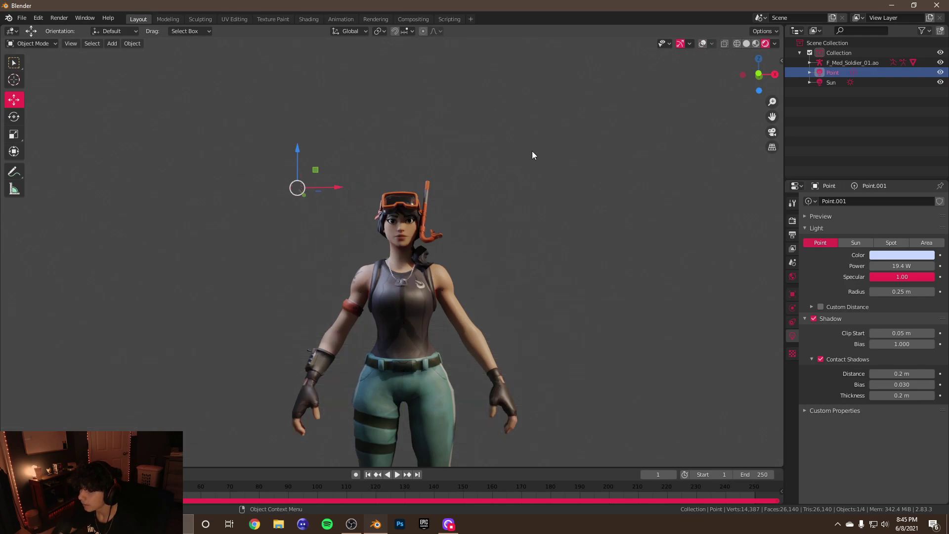
scroll(531, 151, down, 2)
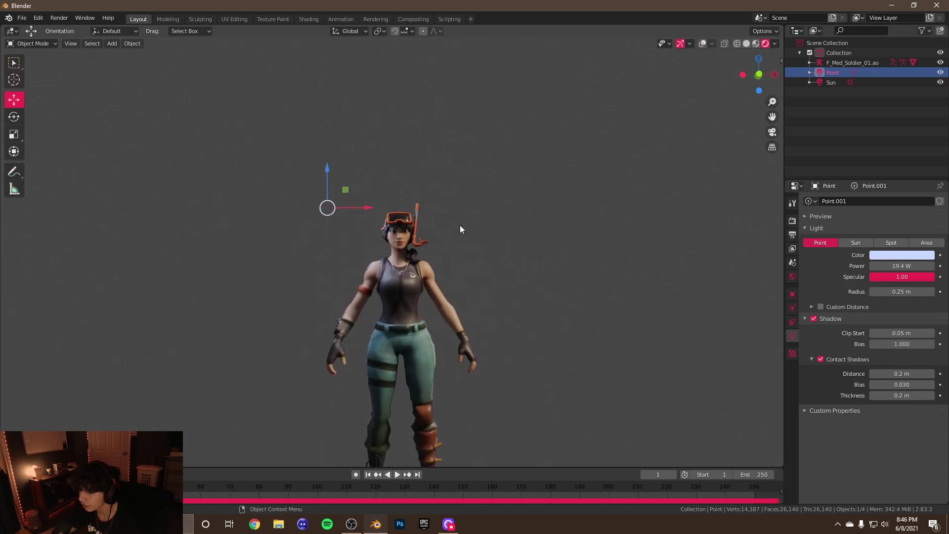
scroll(461, 224, up, 4)
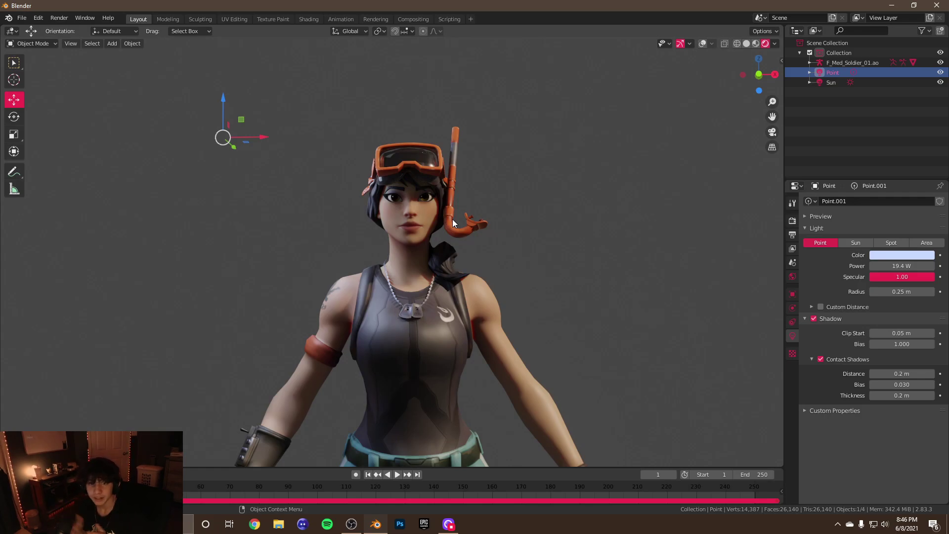
scroll(594, 180, up, 3)
scroll(594, 180, down, 3)
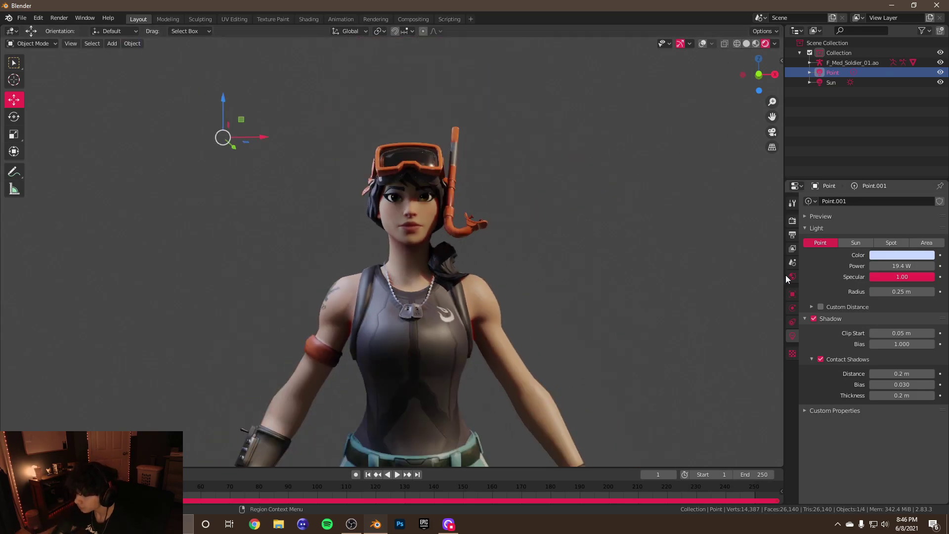
Set the point light's power to 20 W and inspect the lighting on the character's head and torso
click(878, 265)
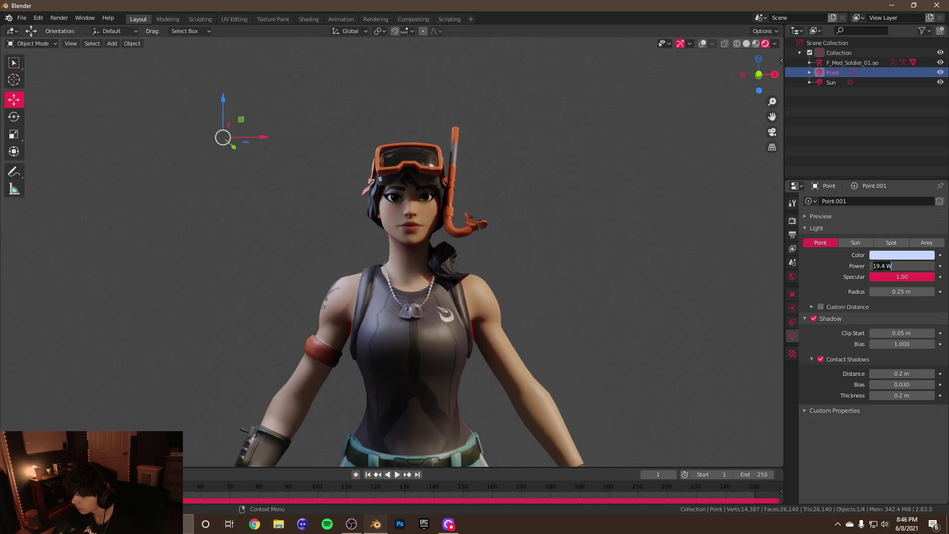
text(20)
key(Return)
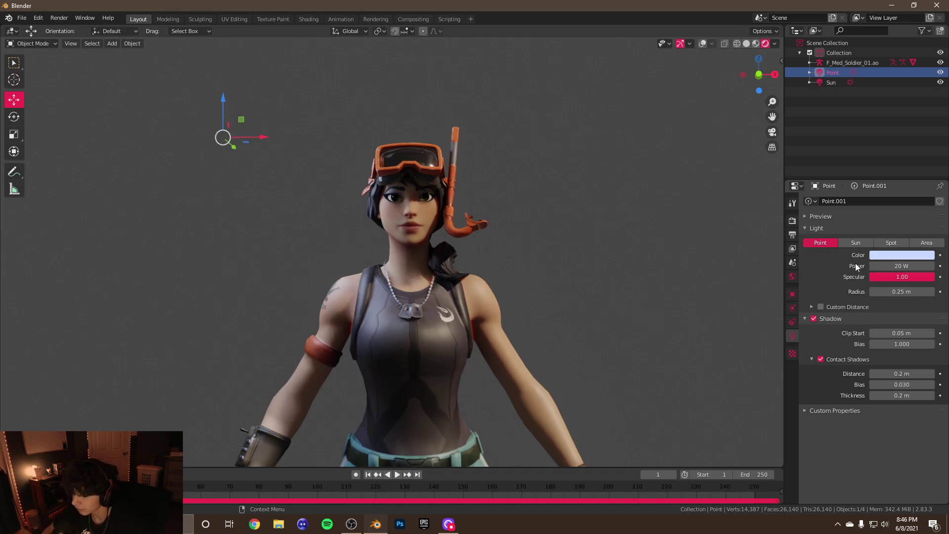
scroll(544, 142, up, 2)
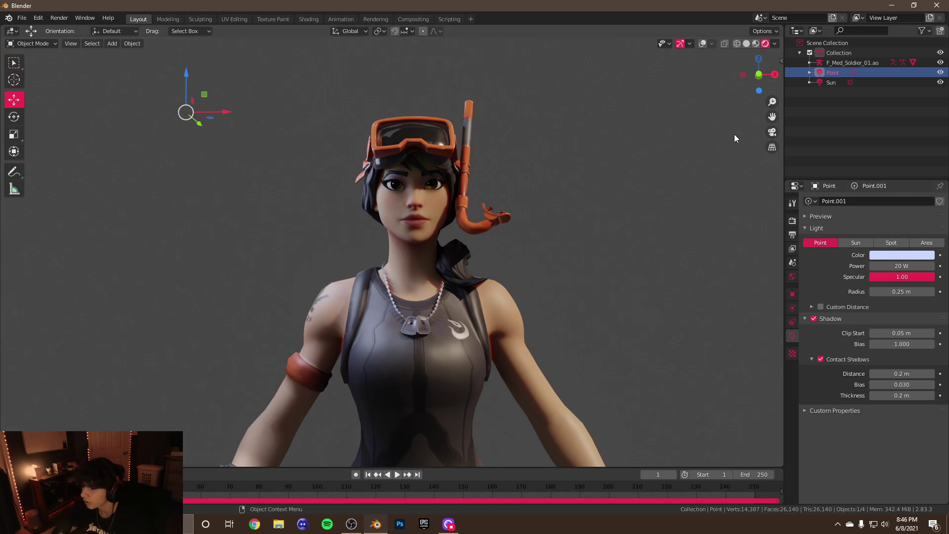
middle_drag(512, 117, 476, 148)
scroll(485, 166, up, 3)
scroll(476, 197, up, 2)
scroll(475, 162, down, 3)
scroll(476, 151, down, 3)
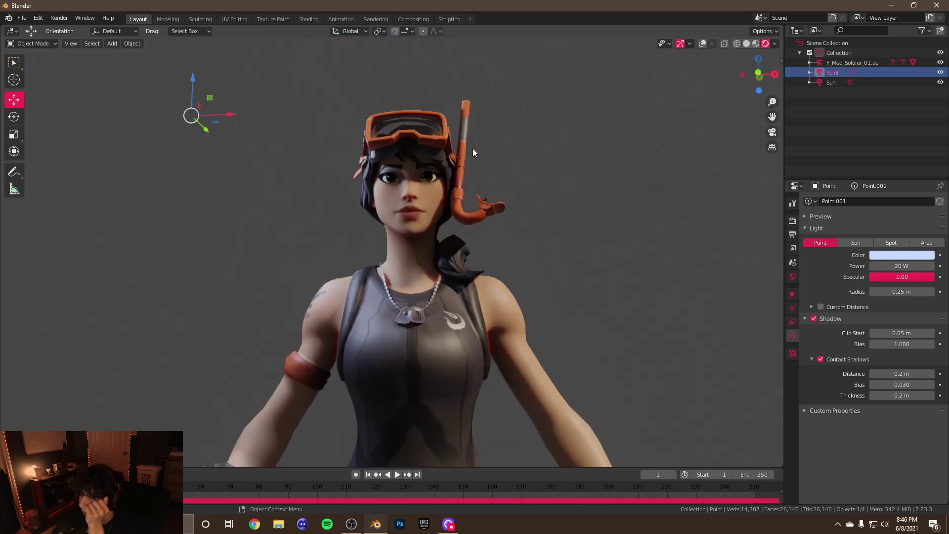
Switch to the Shading workspace and set the node editor to show the World shader nodes
click(316, 20)
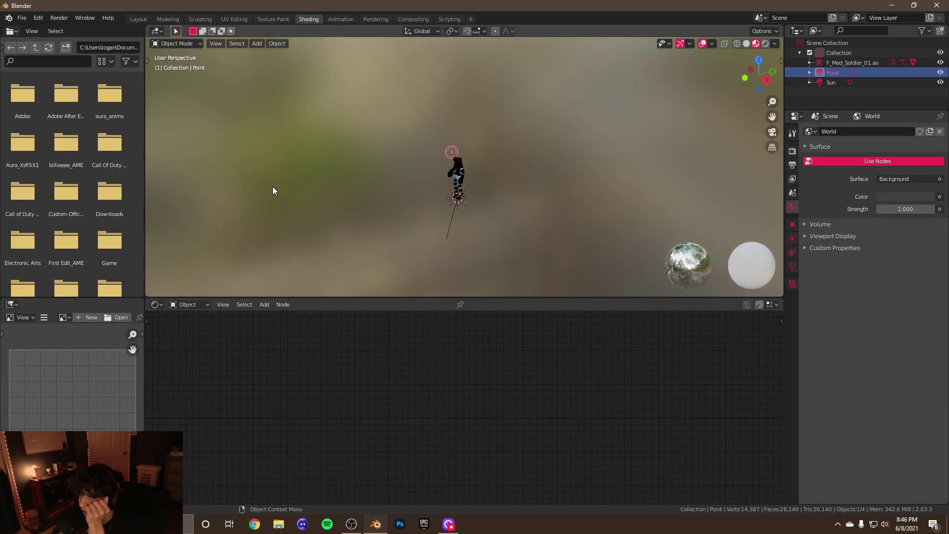
click(198, 303)
click(193, 327)
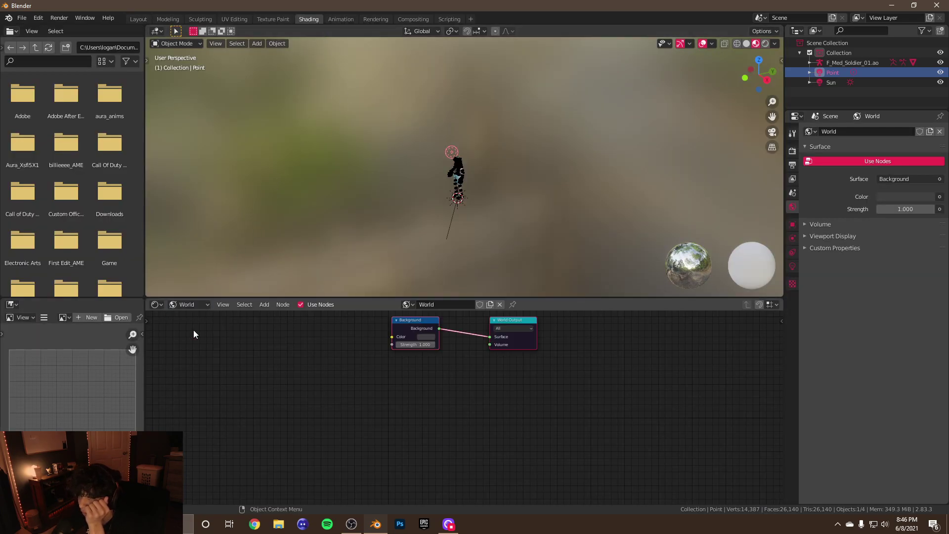
Enable the Transparent film option in the Eevee render settings
click(788, 149)
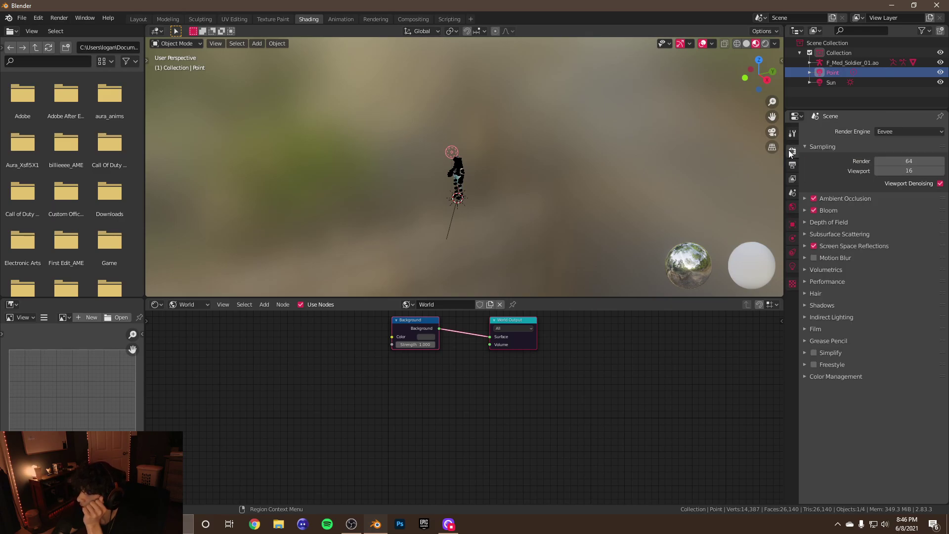
click(807, 329)
click(930, 355)
Frame the character from the front in the Shading viewport, use rendered shading and hide the overlays
middle_drag(554, 247, 582, 183)
scroll(555, 178, up, 2)
scroll(578, 170, up, 2)
scroll(581, 168, up, 3)
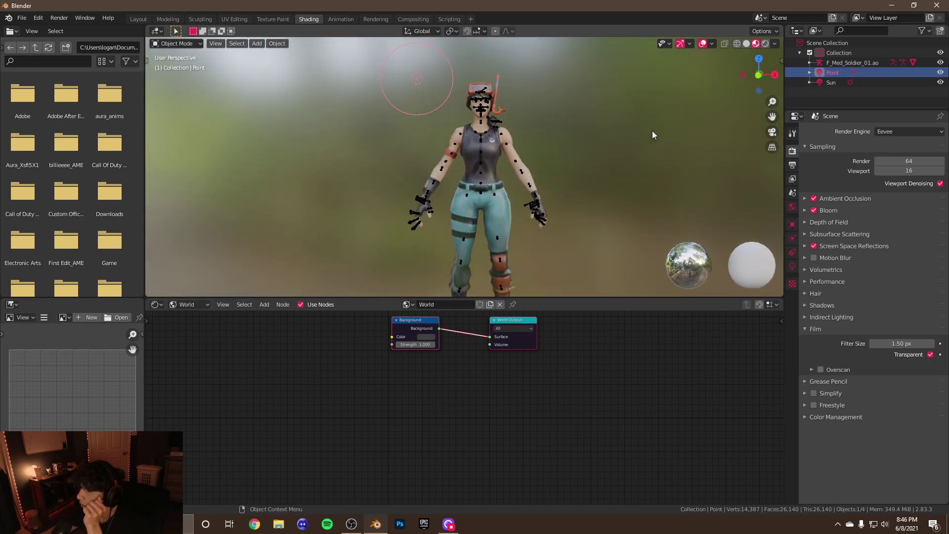
click(765, 43)
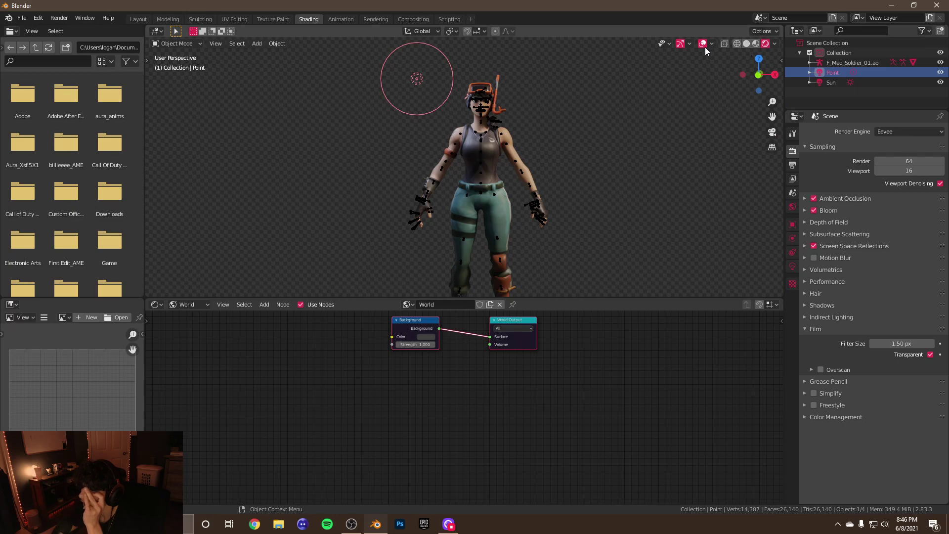
Set the World Background node's strength to 0.5
click(409, 343)
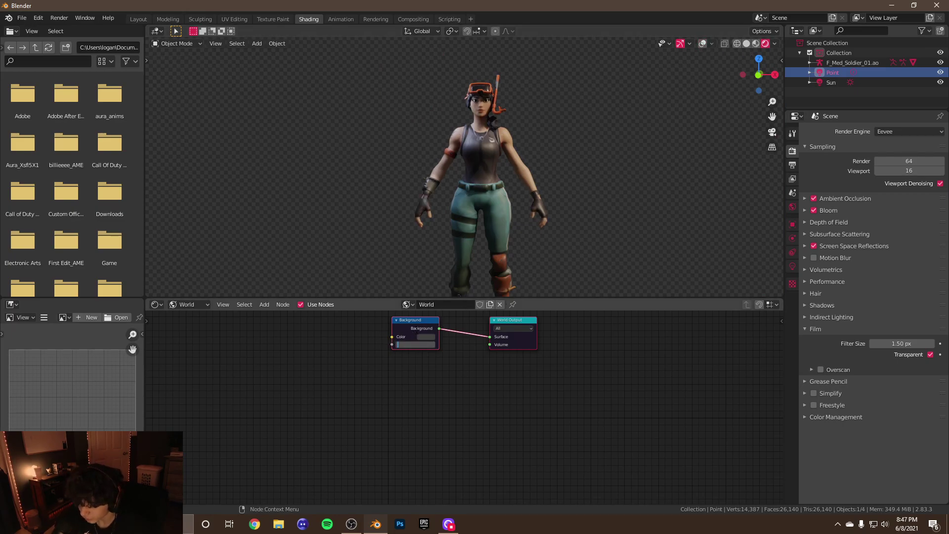
text(0.5)
key(Return)
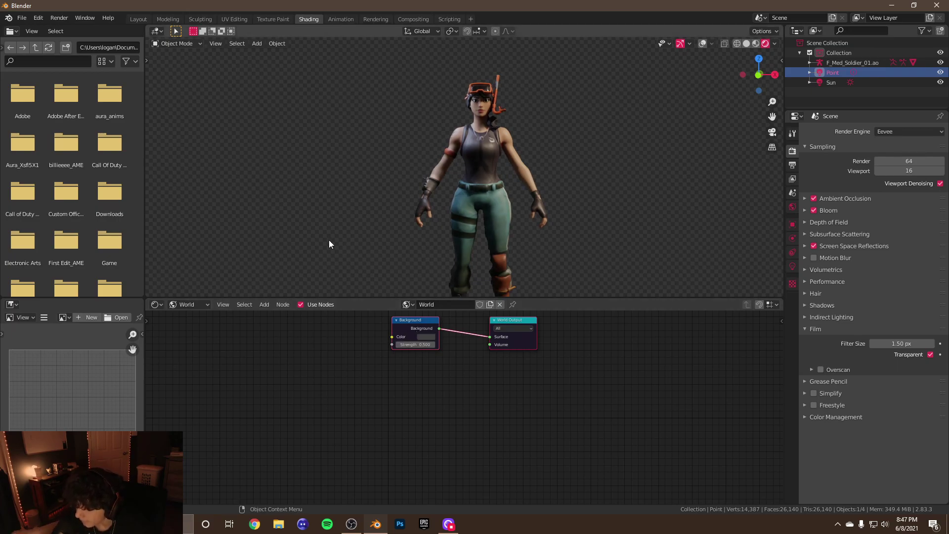
click(313, 332)
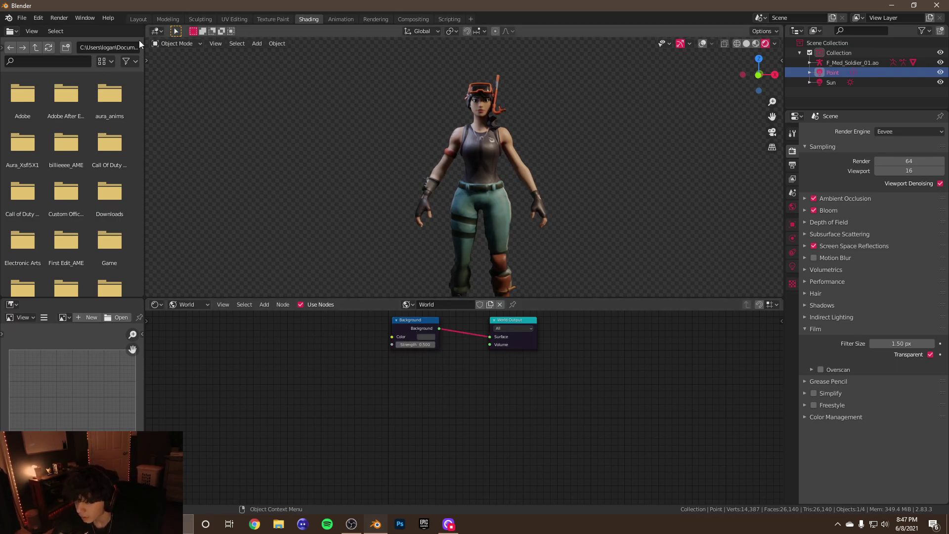
Append the Lighting node group from the NodeTree folder of the lighting setup blend file on the Desktop
click(22, 18)
click(55, 122)
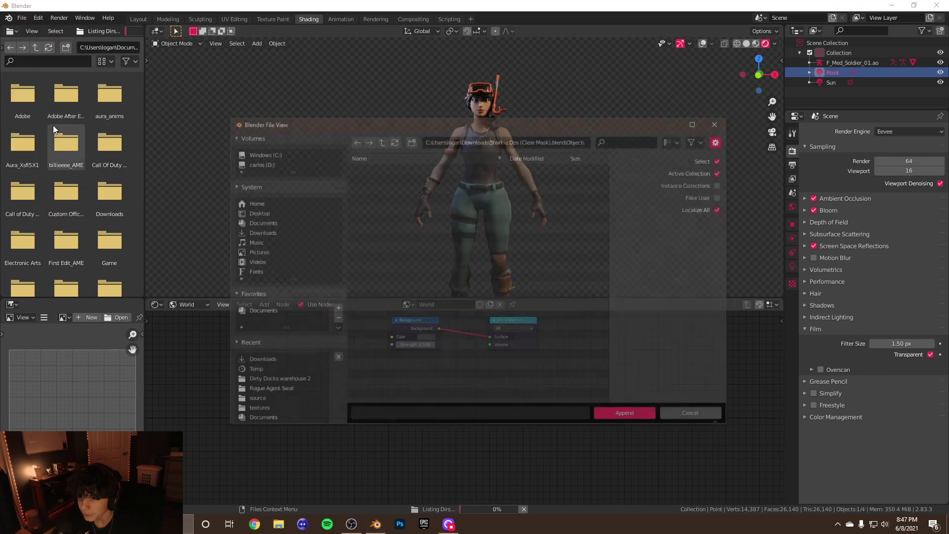
click(264, 216)
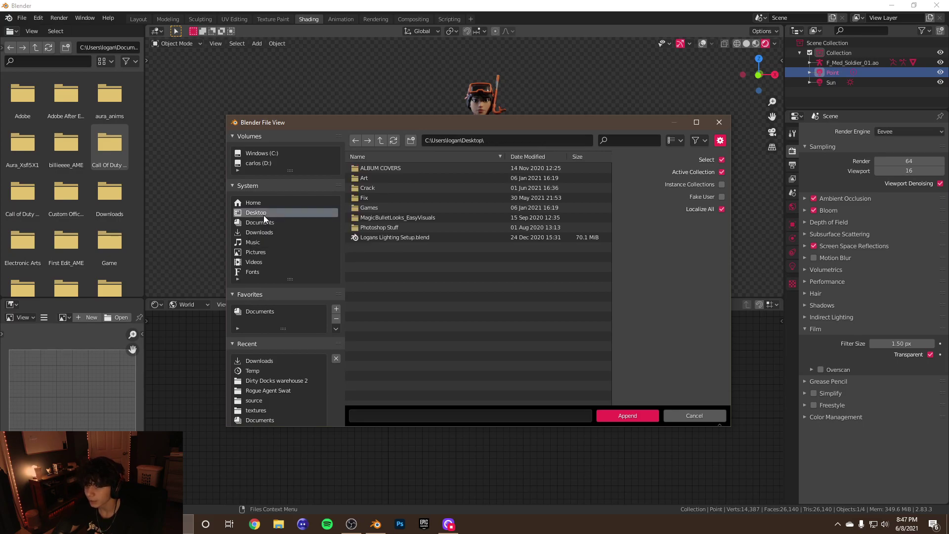
double_click(387, 237)
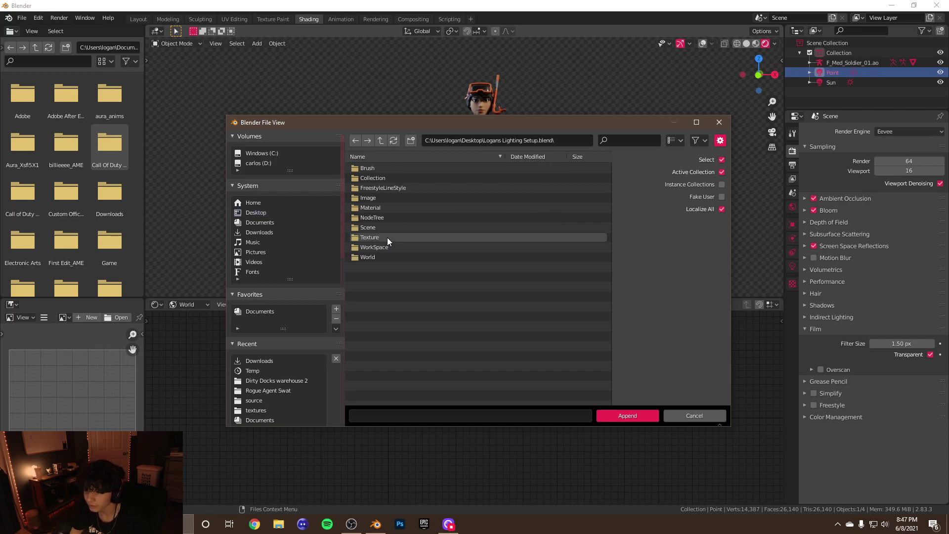
double_click(387, 225)
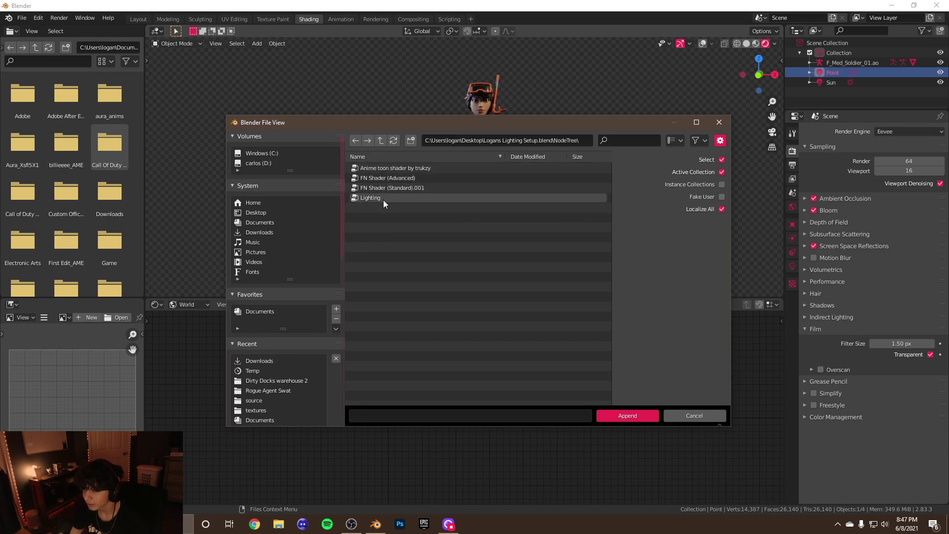
double_click(386, 197)
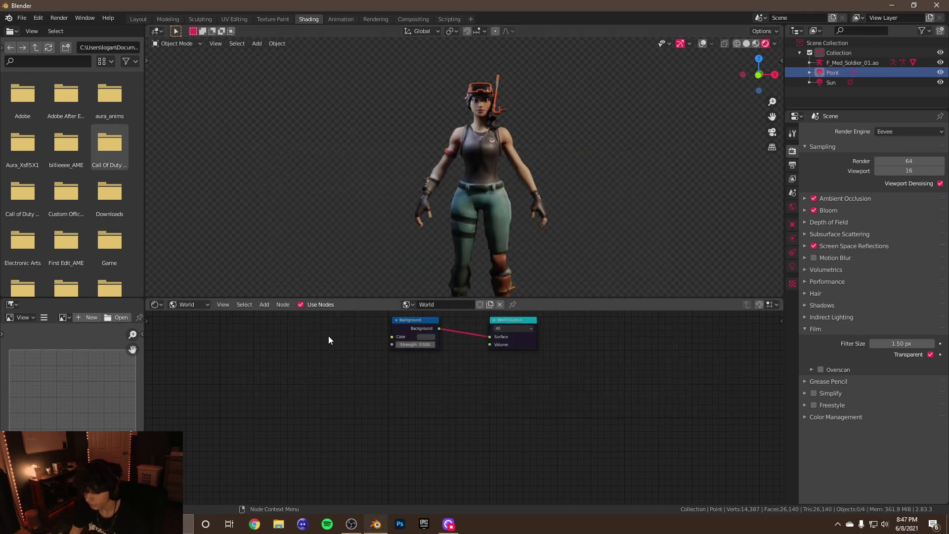
Add the Lighting group node, connect its Color output to the Background color, and check the lighting on the character's upper body
key(shift+a)
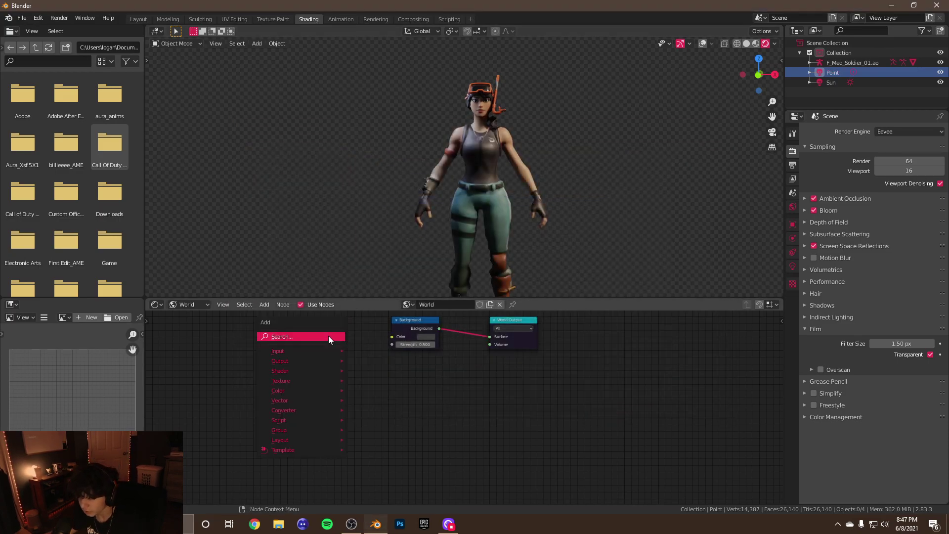
click(328, 336)
text(Lighting)
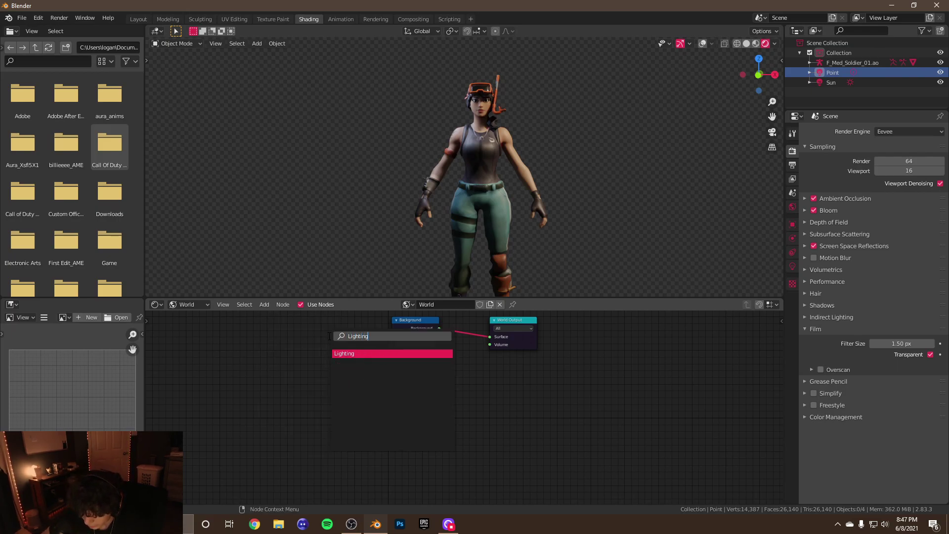
click(365, 354)
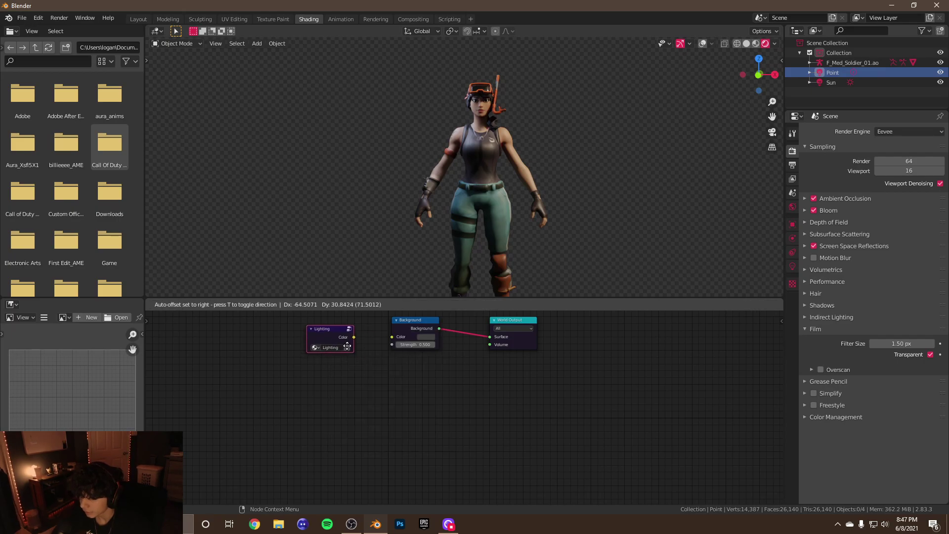
click(347, 345)
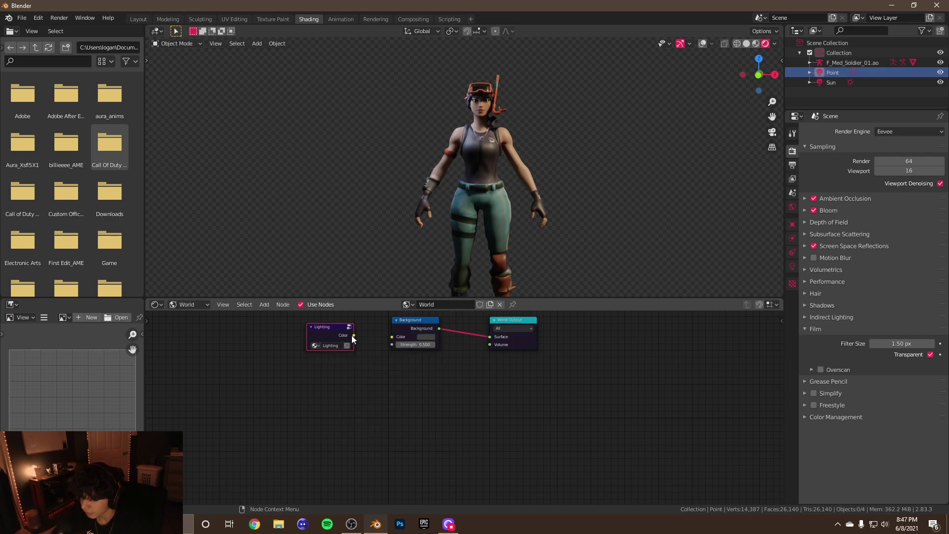
click(359, 338)
drag(355, 335, 392, 336)
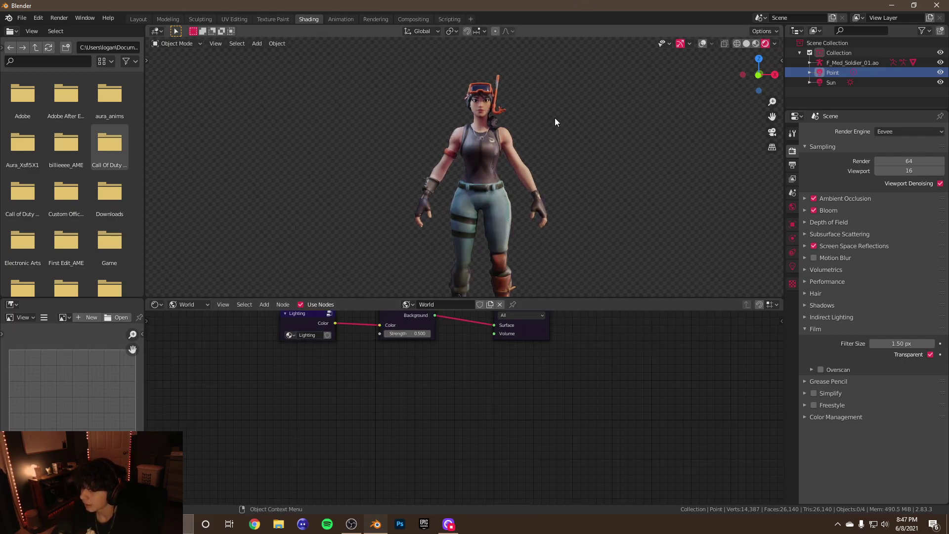
scroll(554, 118, up, 5)
scroll(509, 157, down, 5)
mouse_move(509, 158)
middle_down()
mouse_move(550, 159)
mouse_move(527, 169)
mouse_move(503, 155)
mouse_move(514, 150)
middle_up()
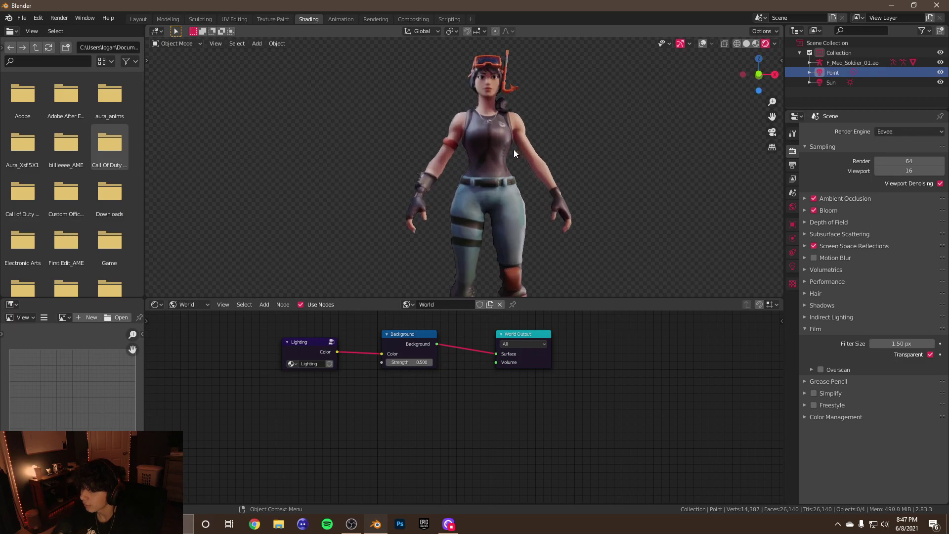
scroll(514, 150, up, 4)
drag(772, 116, 740, 193)
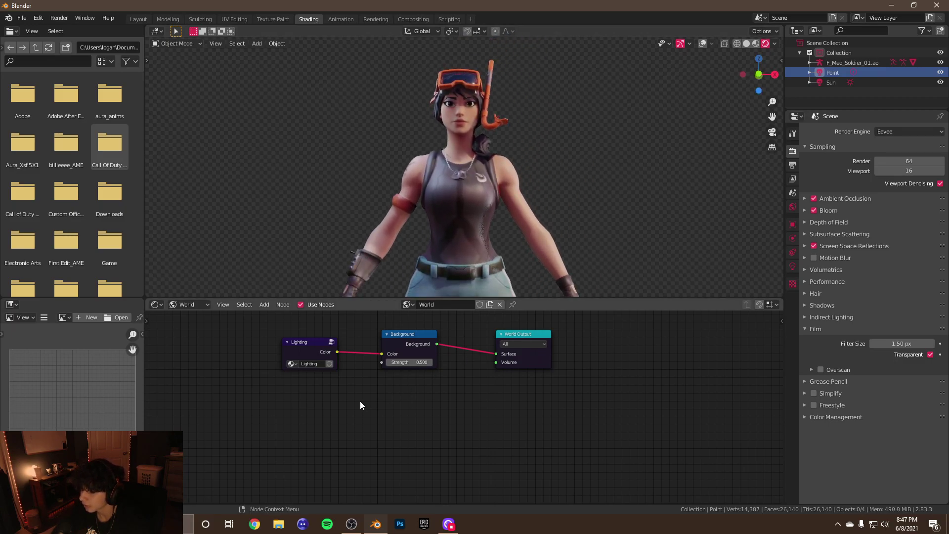
Open the Lighting node group and reshape the RGB Curves by moving its middle point to X 0.71818, Y 0.55
click(331, 343)
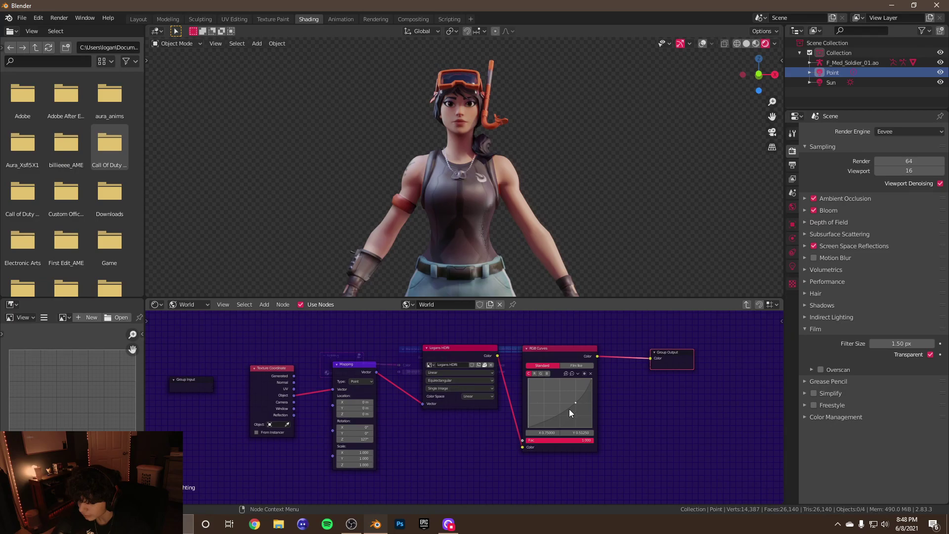
mouse_move(575, 403)
mouse_down()
mouse_move(567, 393)
mouse_move(575, 398)
mouse_up()
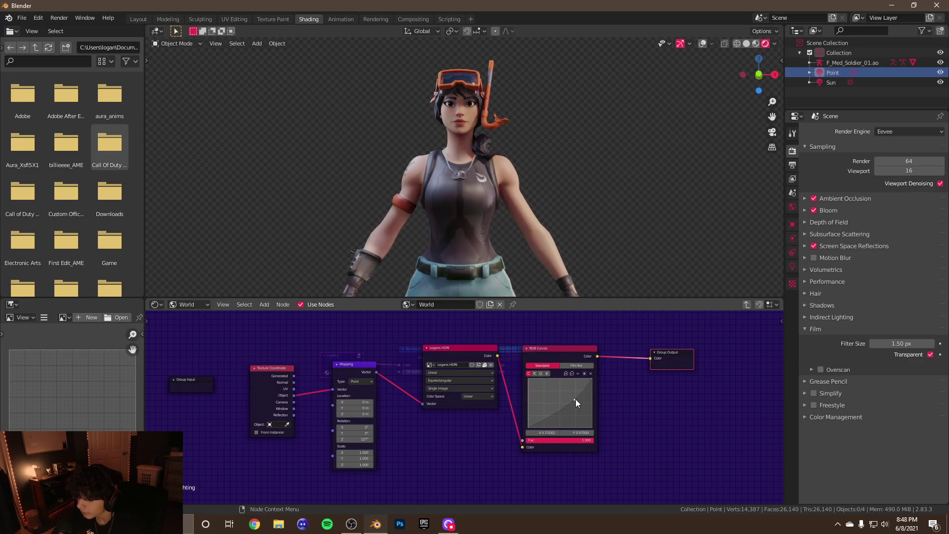
mouse_move(575, 400)
mouse_down()
mouse_move(583, 414)
mouse_move(572, 406)
mouse_up()
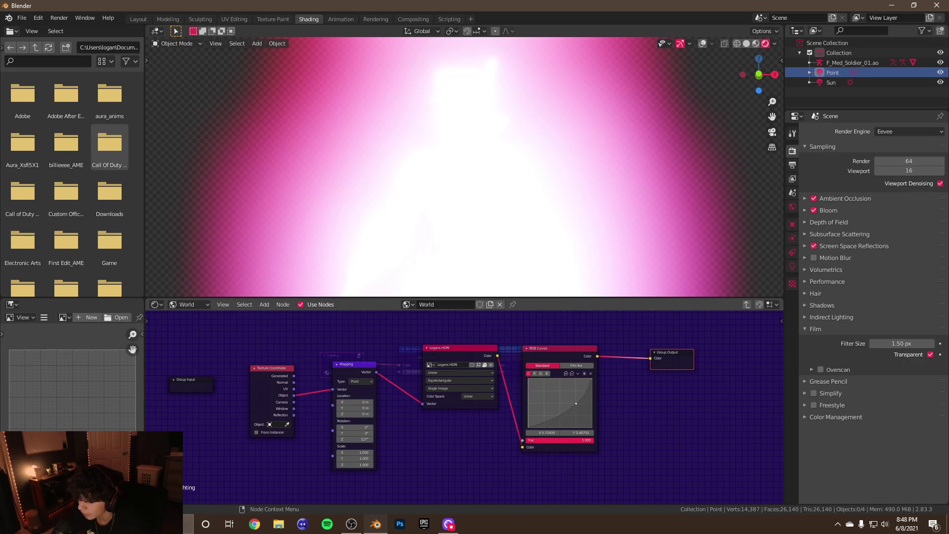
drag(577, 403, 574, 400)
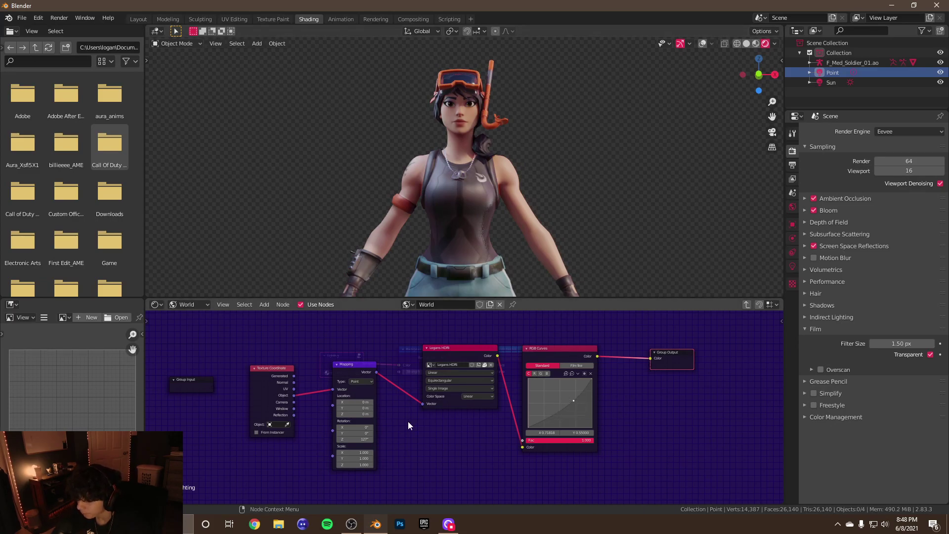
Try rotating the HDRI to 651° about Z in the Mapping node, and undo the rotation
scroll(381, 435, up, 1)
drag(337, 446, 467, 446)
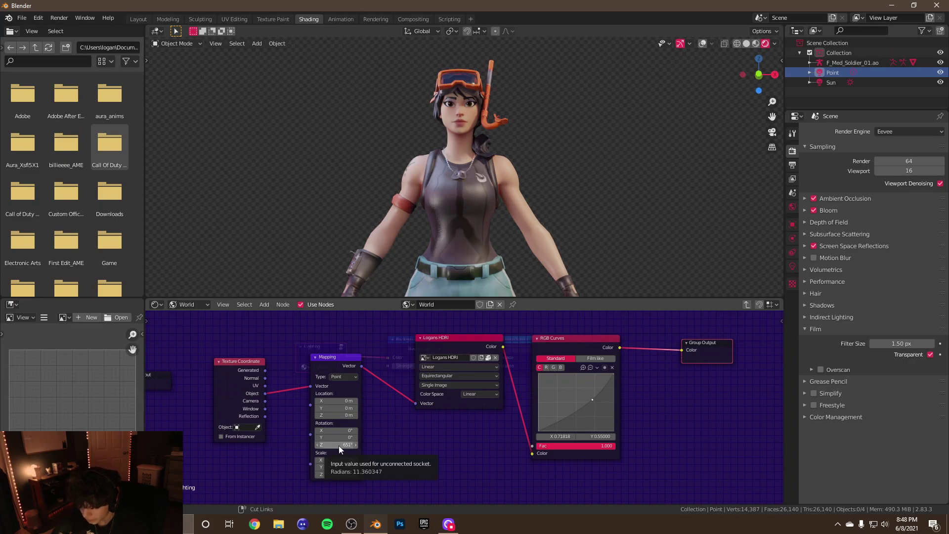
key(ctrl+z)
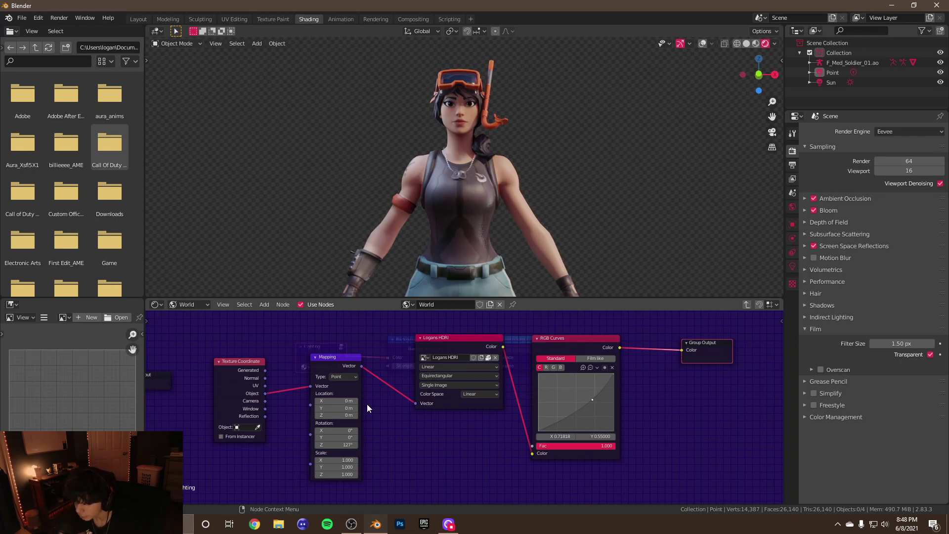
Check the HDRI lighting on the character from near and far, and exit the Lighting node group to the World nodes
scroll(423, 180, down, 2)
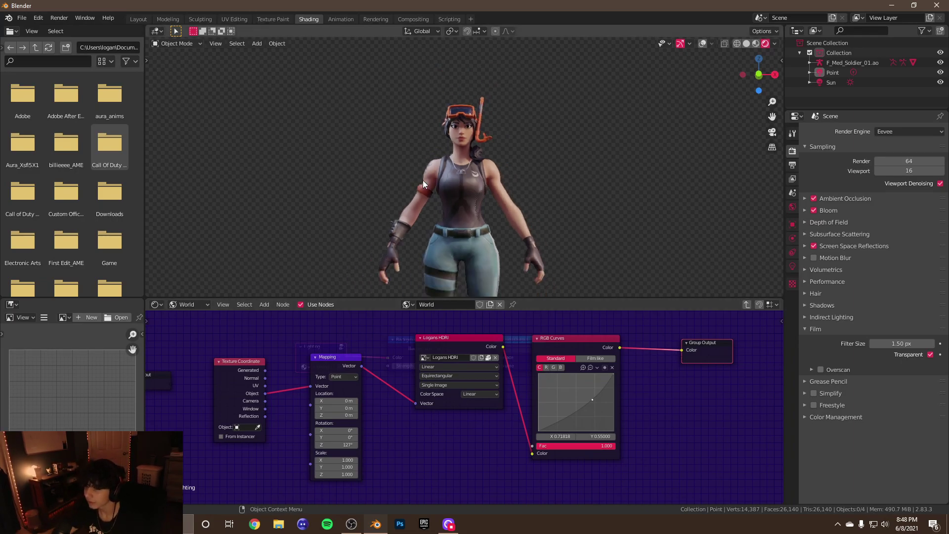
scroll(489, 193, up, 3)
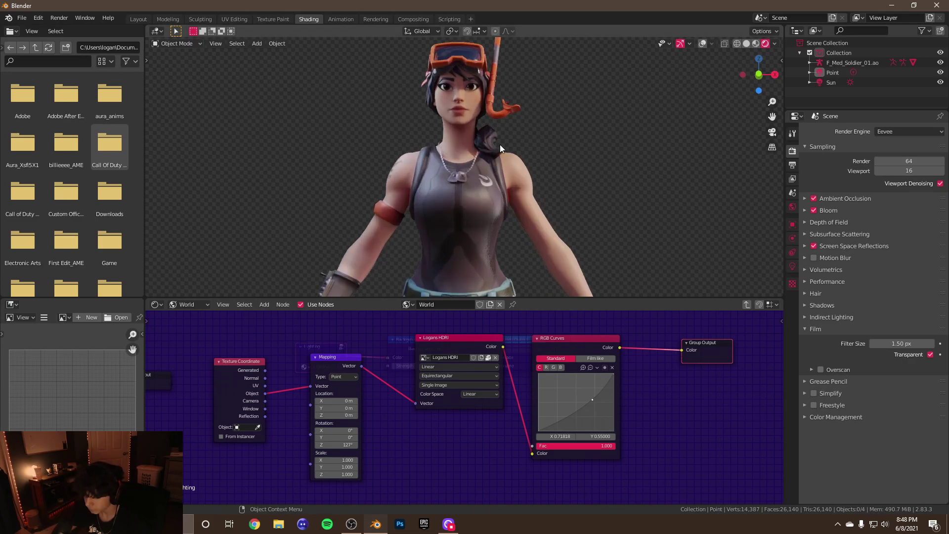
scroll(377, 344, down, 1)
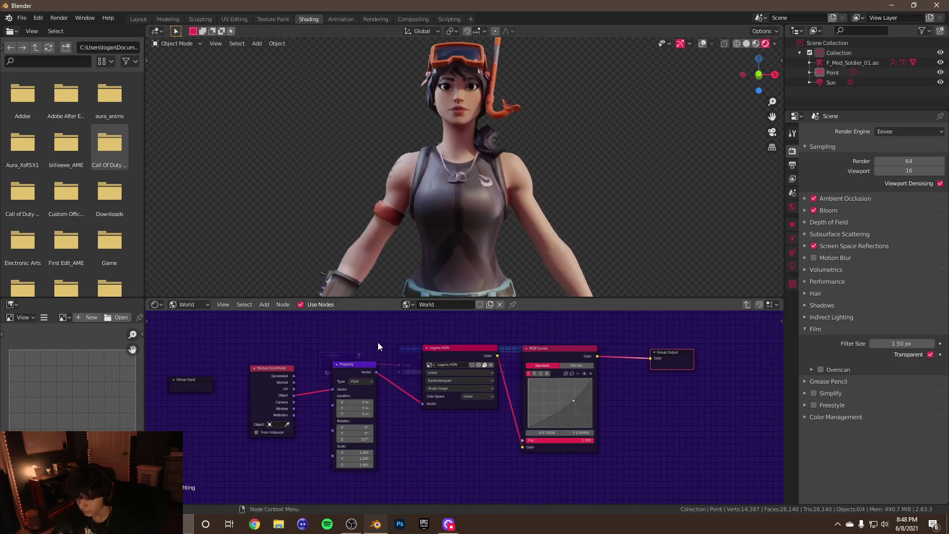
key(Tab)
middle_drag(380, 347, 381, 374)
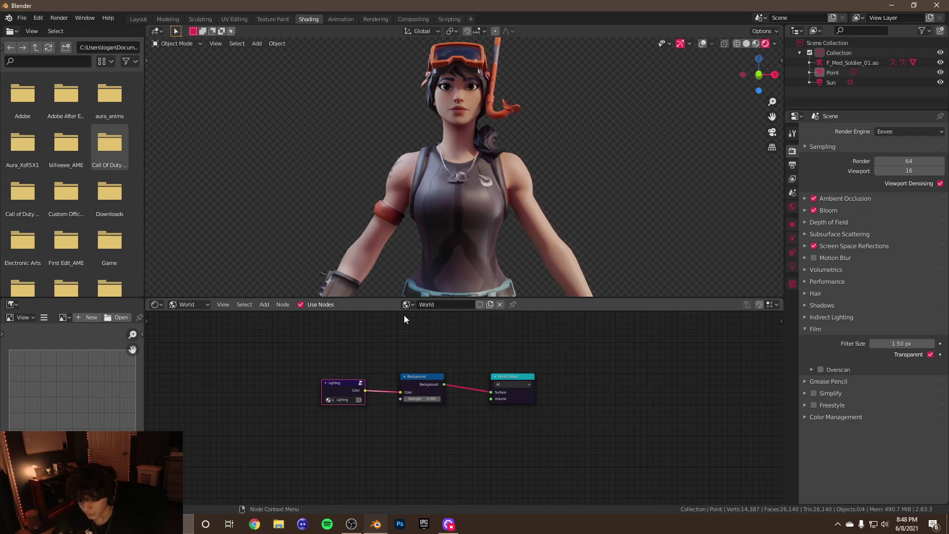
scroll(388, 370, up, 2)
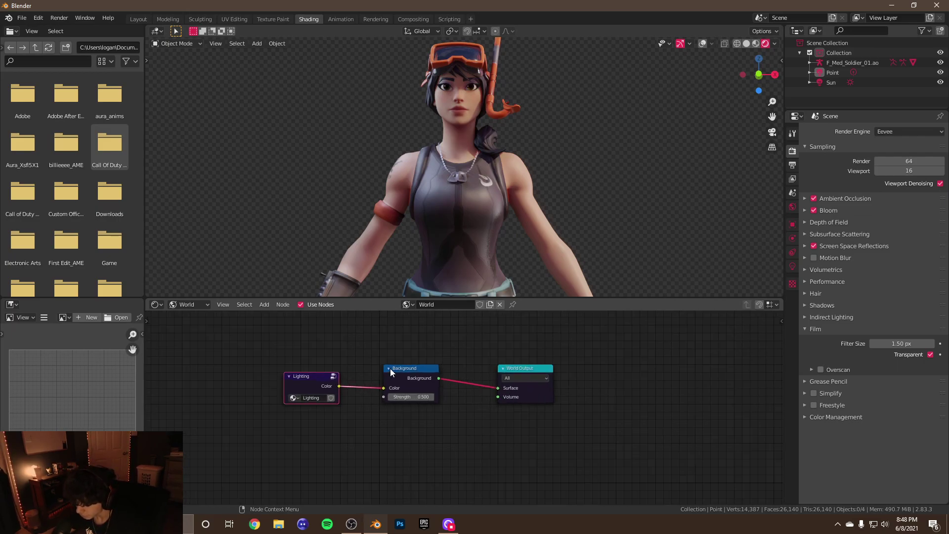
middle_drag(391, 365, 422, 381)
scroll(447, 194, down, 3)
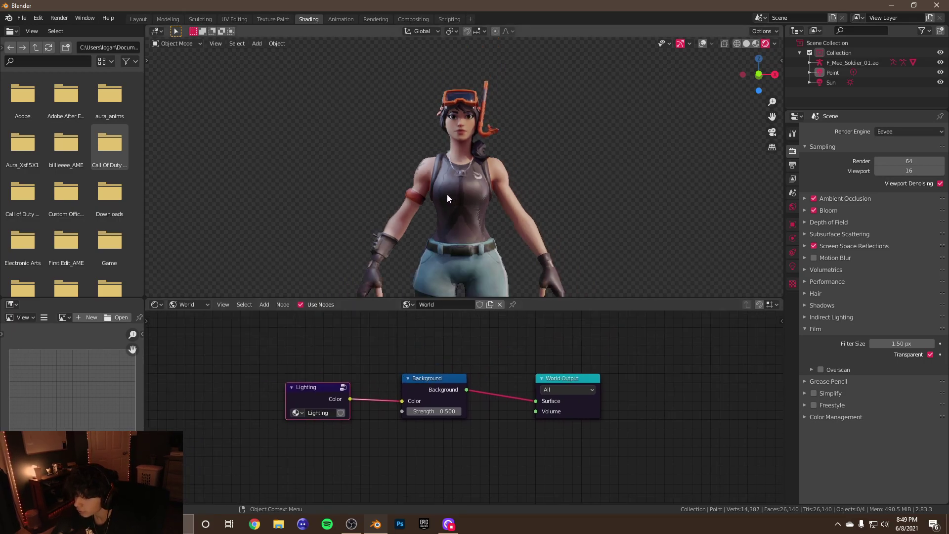
Return to the Layout workspace and turn the viewport overlays back on
click(139, 19)
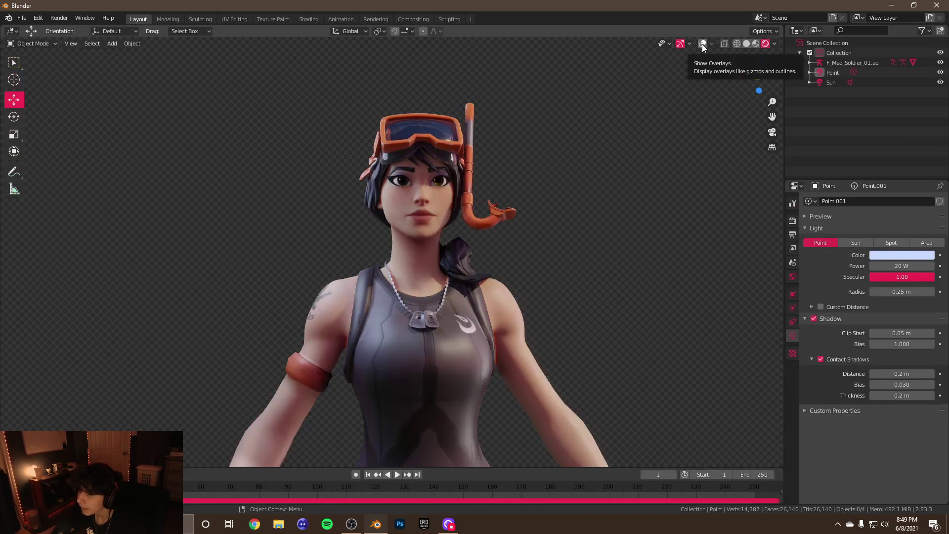
middle_drag(675, 76, 659, 90)
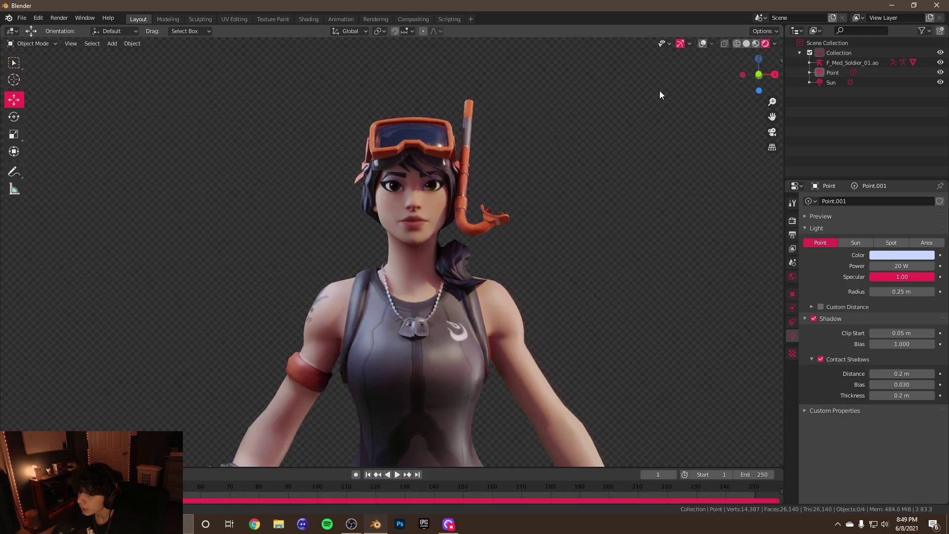
click(702, 43)
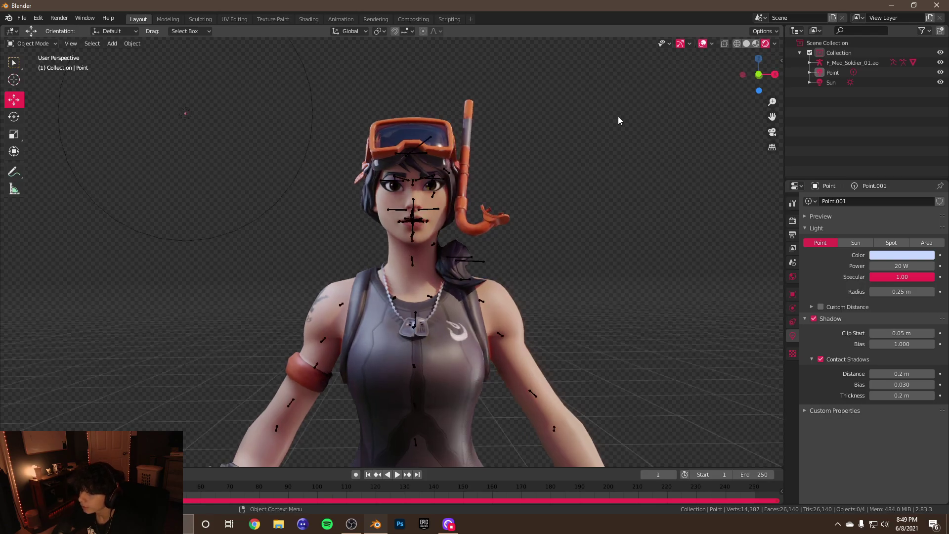
Select the F_Med_Soldier_01 armature and switch it to Pose Mode to work on the face bones
click(435, 201)
click(31, 43)
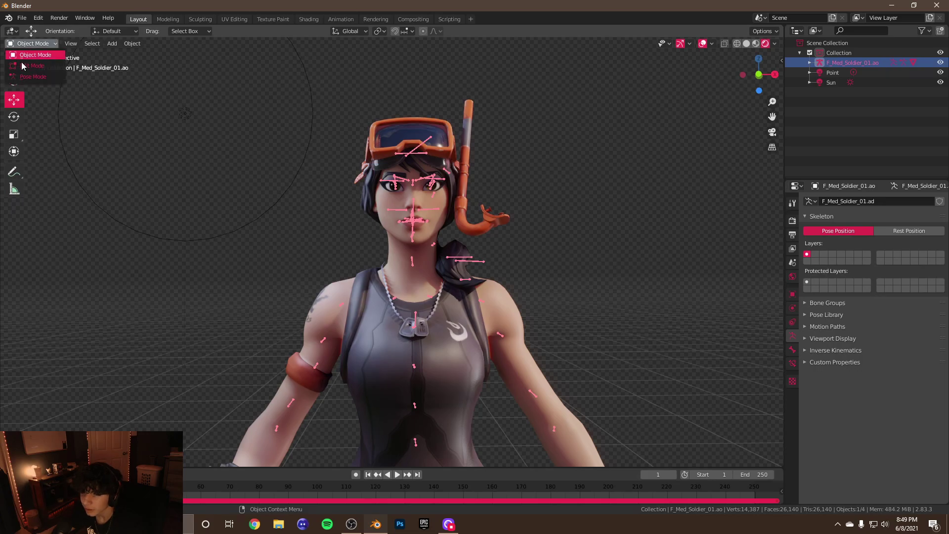
click(30, 76)
scroll(386, 178, up, 8)
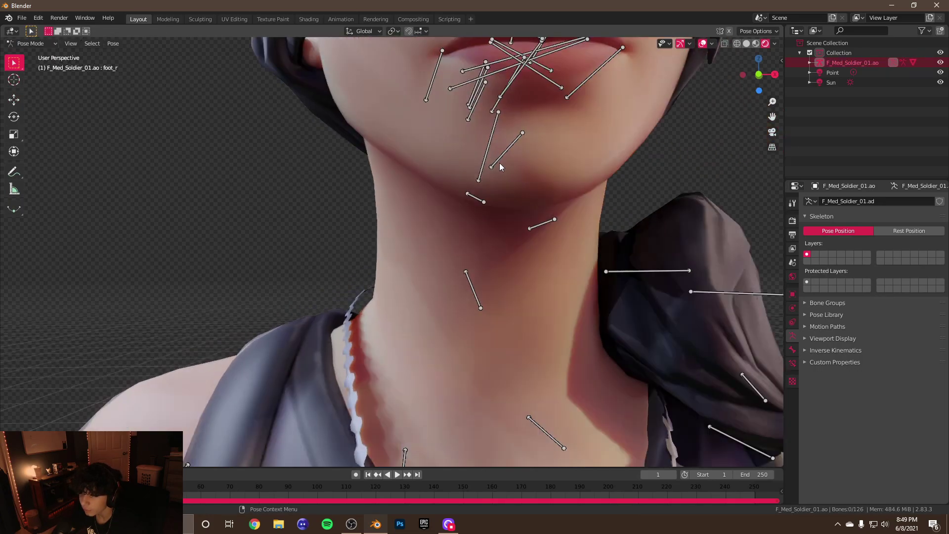
shift+scroll(743, 124, up, 4)
shift+scroll(737, 144, up, 5)
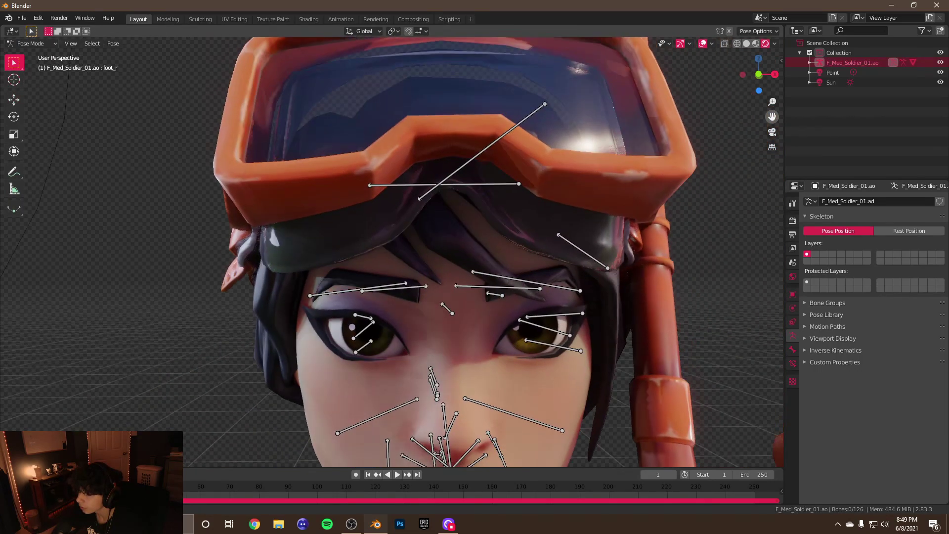
Try rotating the R_eye bone, undo it, and try a rotation of the L_eye bone
click(380, 265)
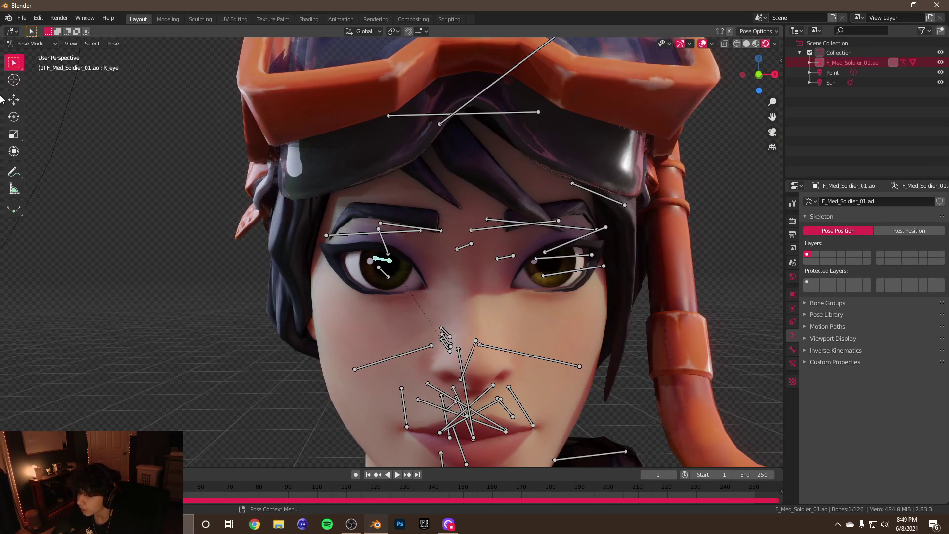
click(13, 116)
mouse_move(381, 267)
mouse_down()
mouse_move(442, 330)
mouse_move(363, 258)
mouse_move(393, 263)
mouse_up()
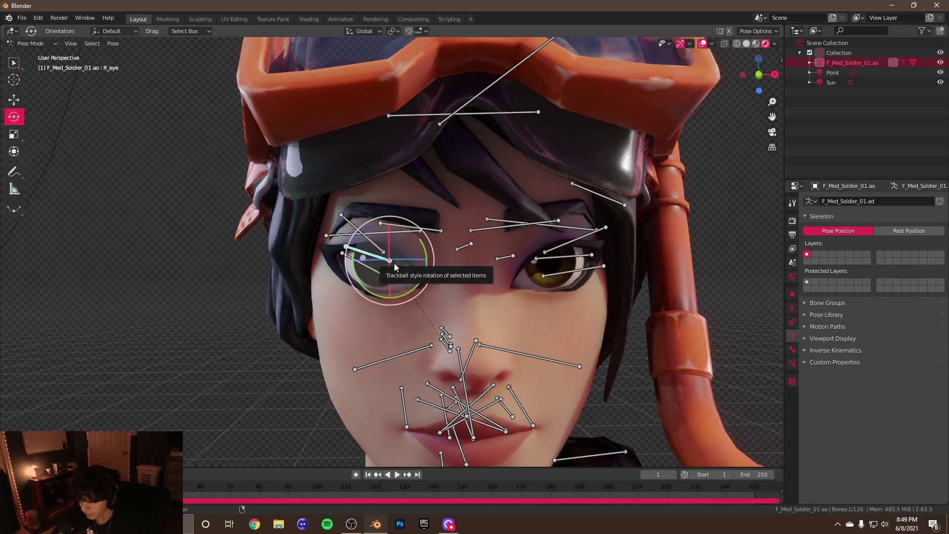
key(ctrl+z)
click(547, 264)
drag(547, 266, 553, 262)
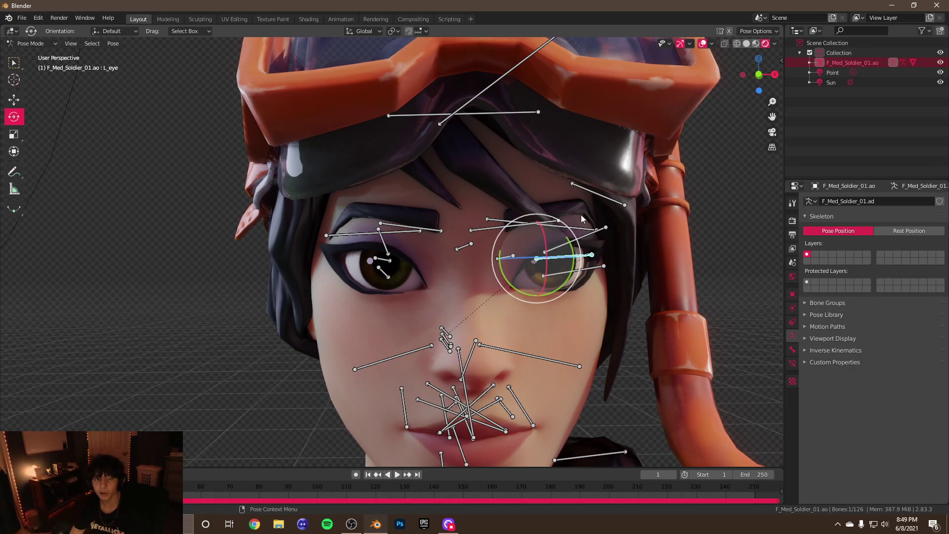
Return to Object Mode, select the character's armature again and put it back in Pose Mode
click(31, 43)
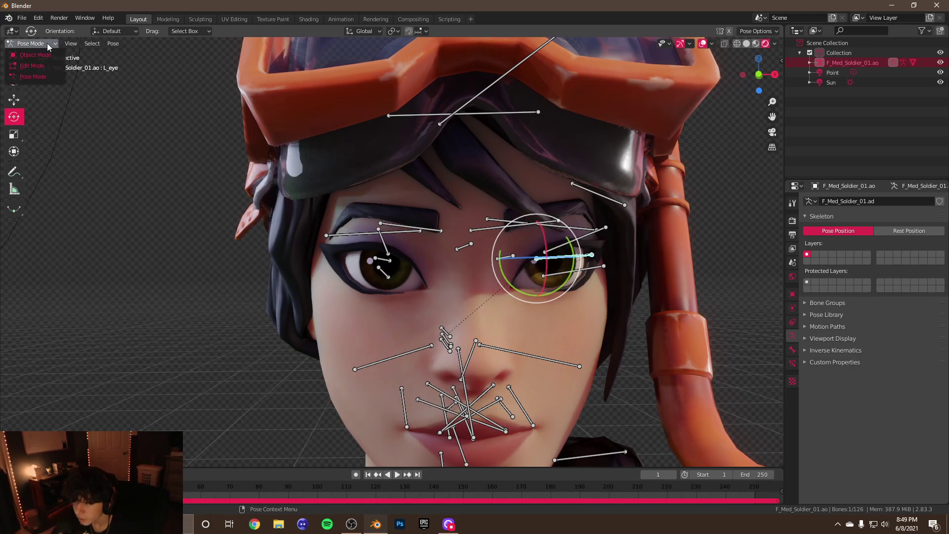
click(30, 56)
scroll(398, 176, down, 2)
scroll(409, 179, down, 5)
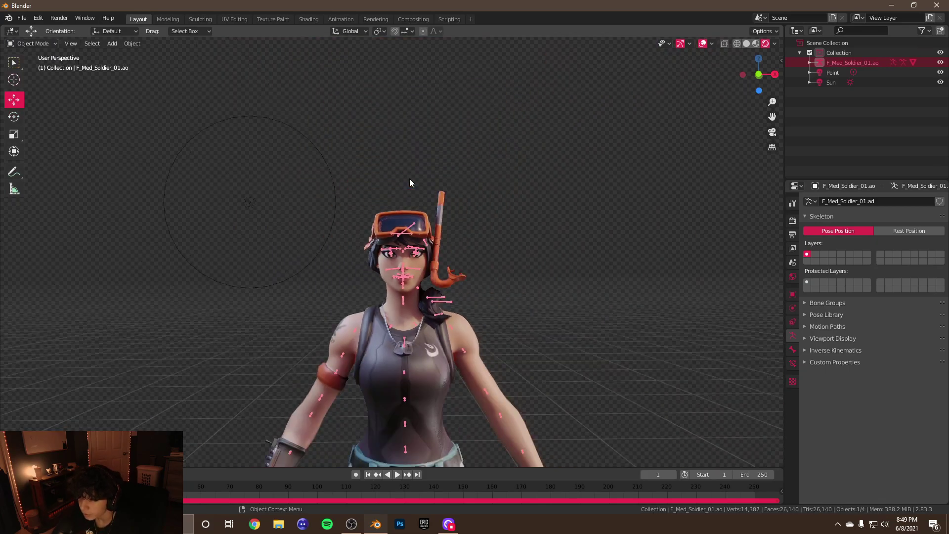
scroll(421, 223, up, 6)
scroll(364, 227, up, 1)
click(363, 228)
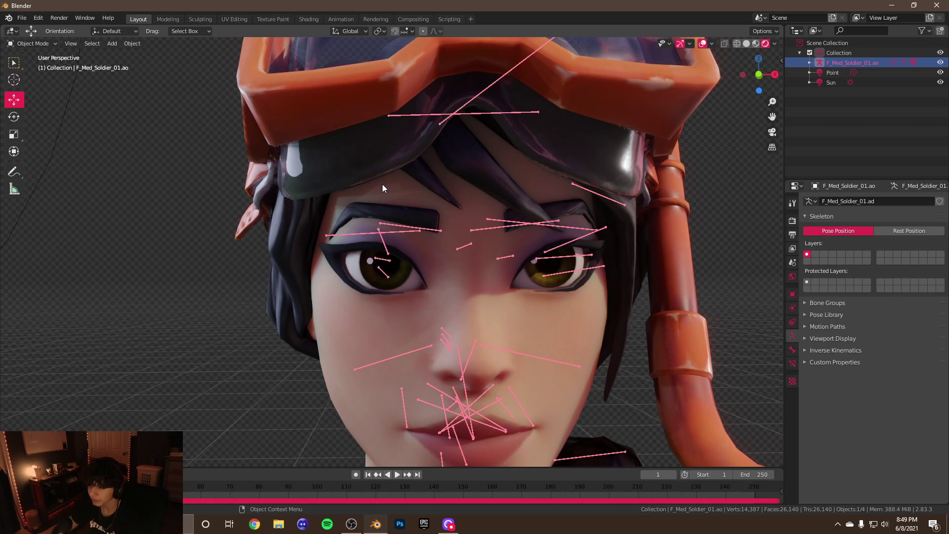
click(28, 44)
click(34, 79)
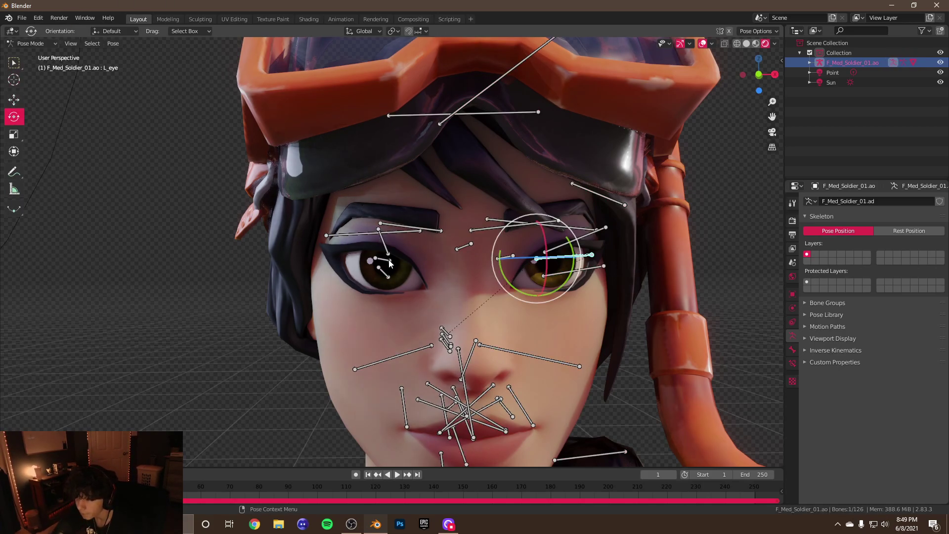
Switch the armature to Edit Mode and select the L_eye bone
click(40, 47)
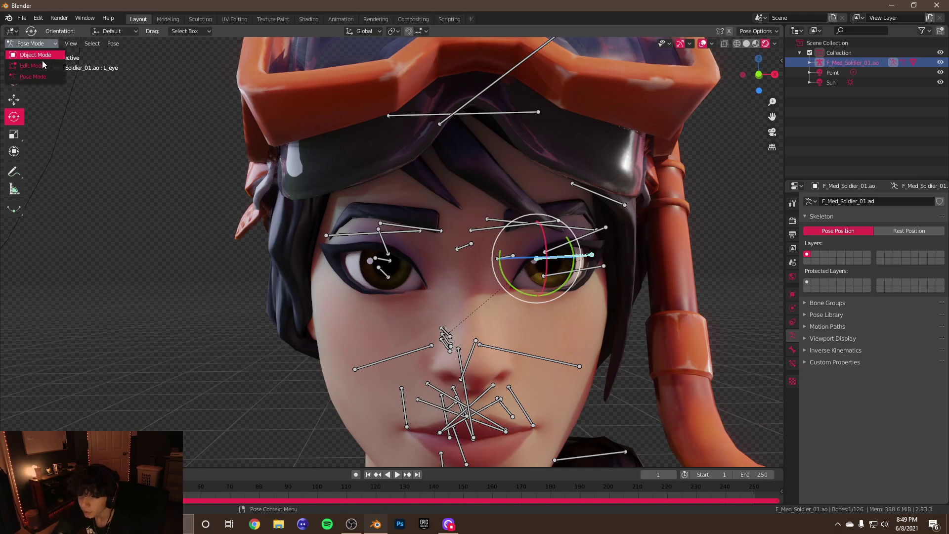
click(43, 77)
click(41, 44)
click(44, 64)
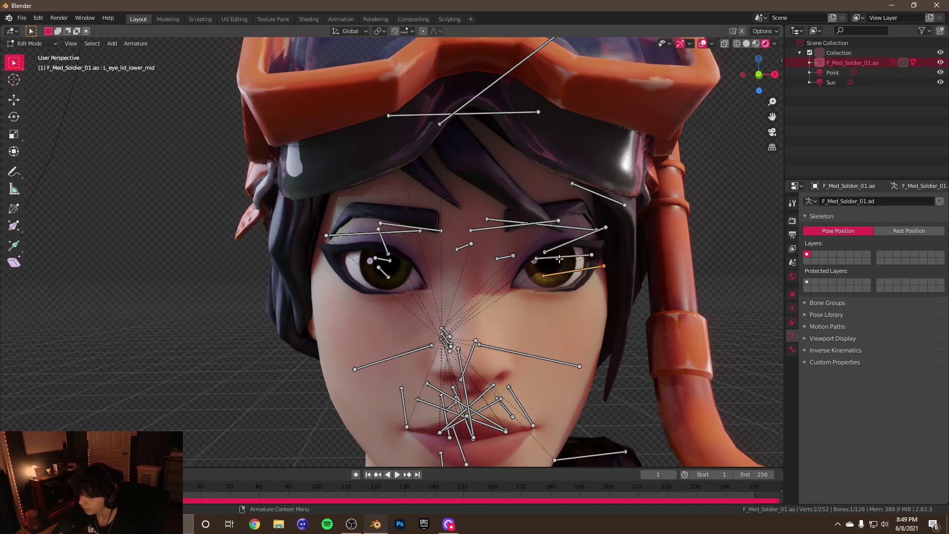
click(566, 258)
middle_drag(399, 256, 550, 272)
scroll(539, 270, up, 3)
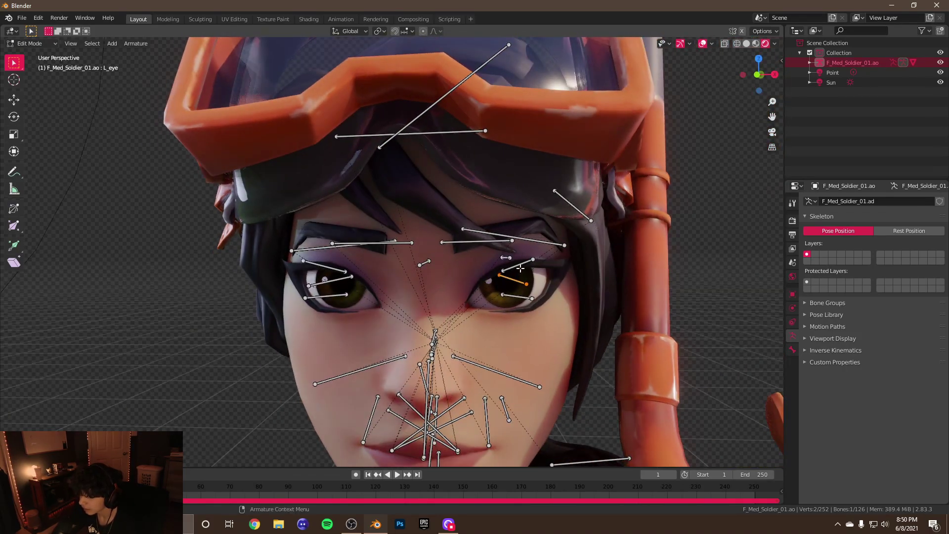
Set the parent of the L_eye bone to head in its bone relations
click(518, 296)
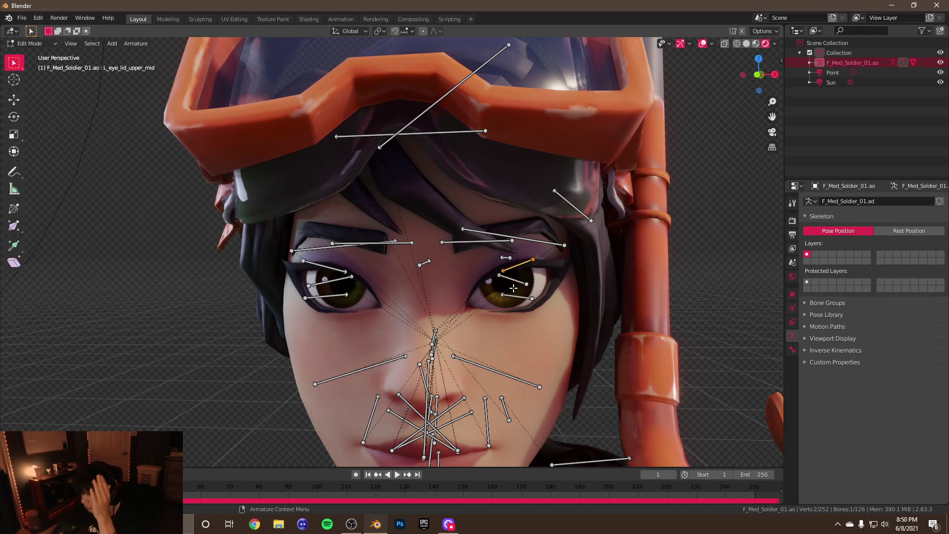
click(517, 282)
click(524, 282)
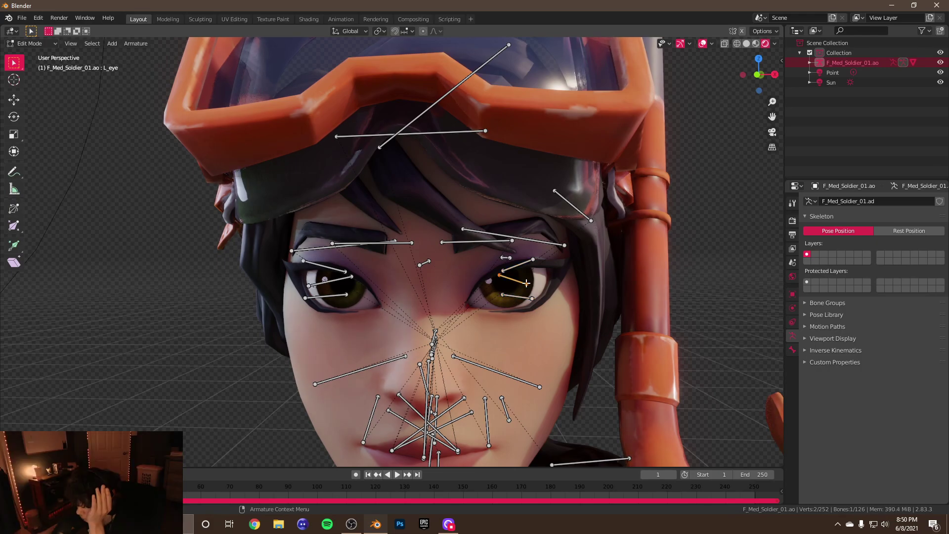
click(792, 350)
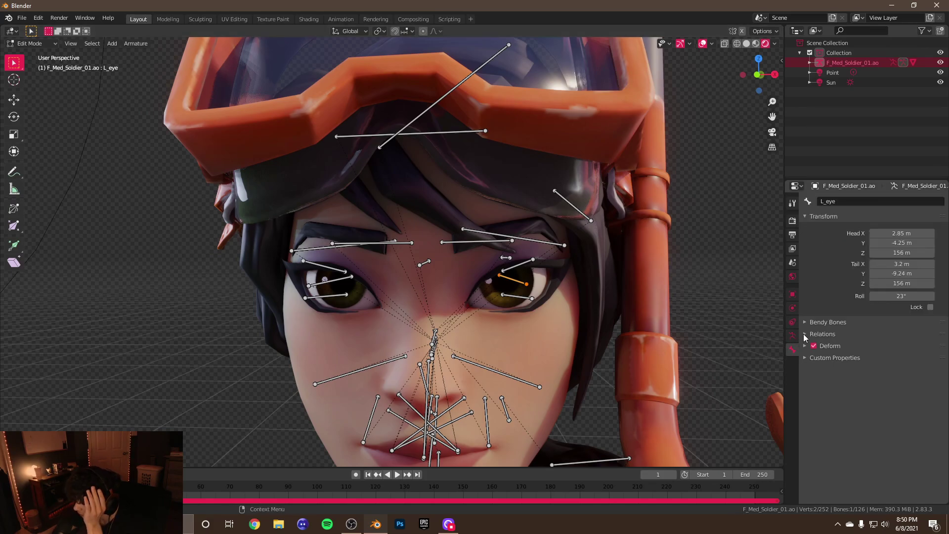
click(804, 336)
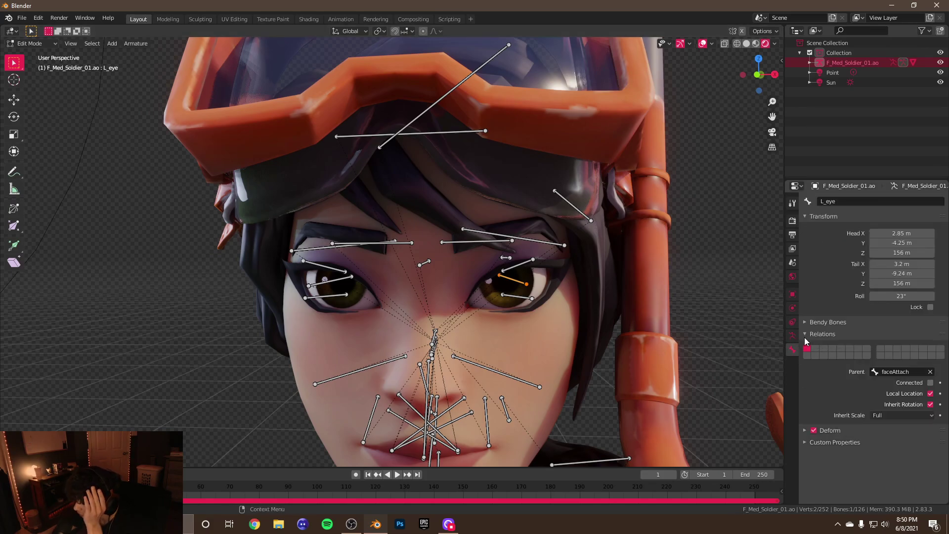
click(901, 371)
text(head)
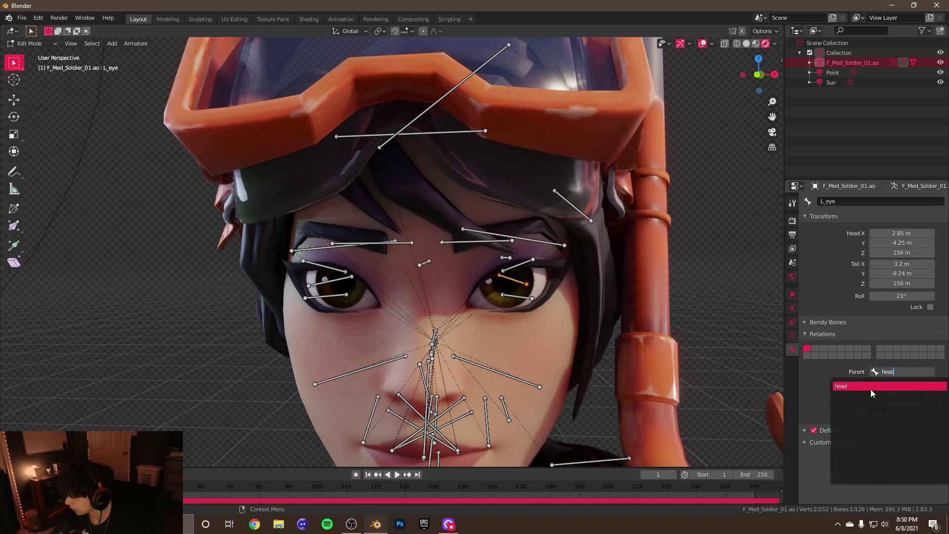
click(871, 388)
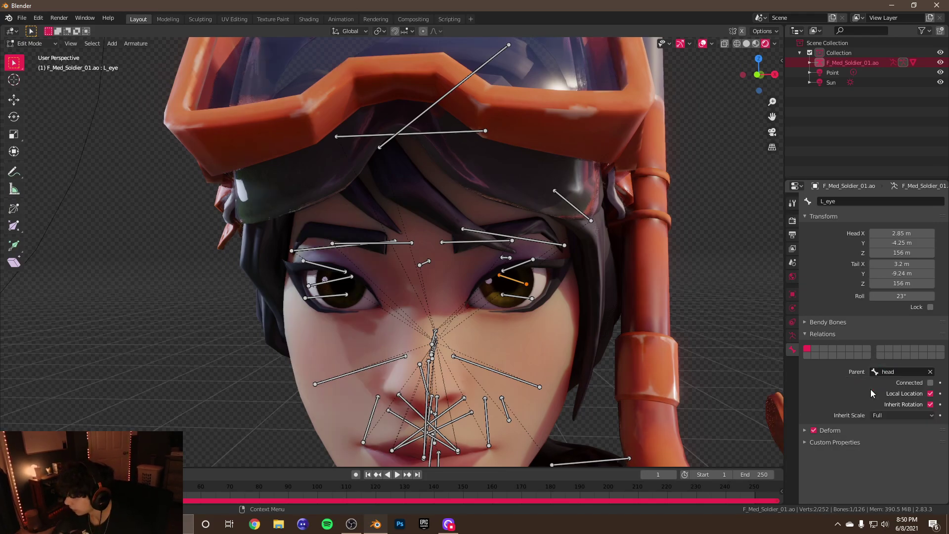
Set the parent of the L_eye_lid_upper_mid and L_eye_lid_lower_mid bones to head
click(522, 265)
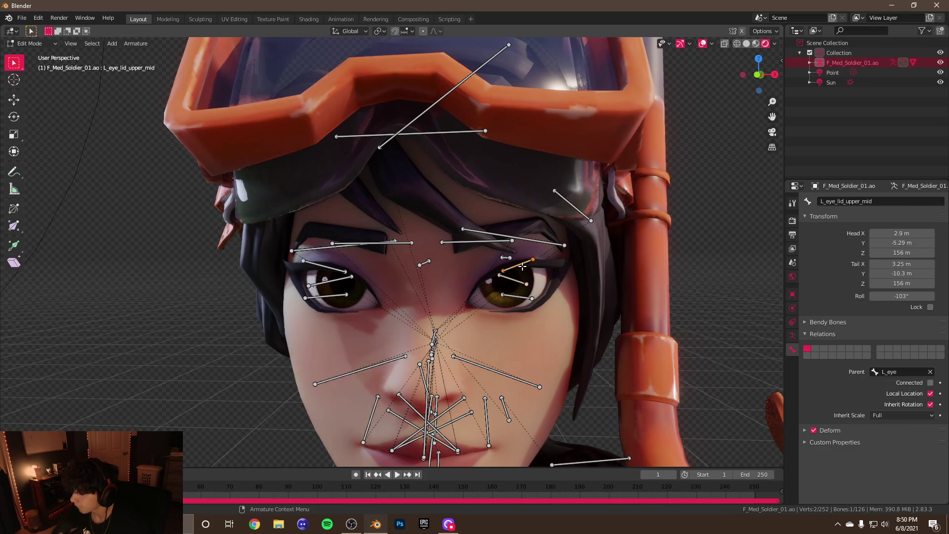
click(896, 371)
text(head)
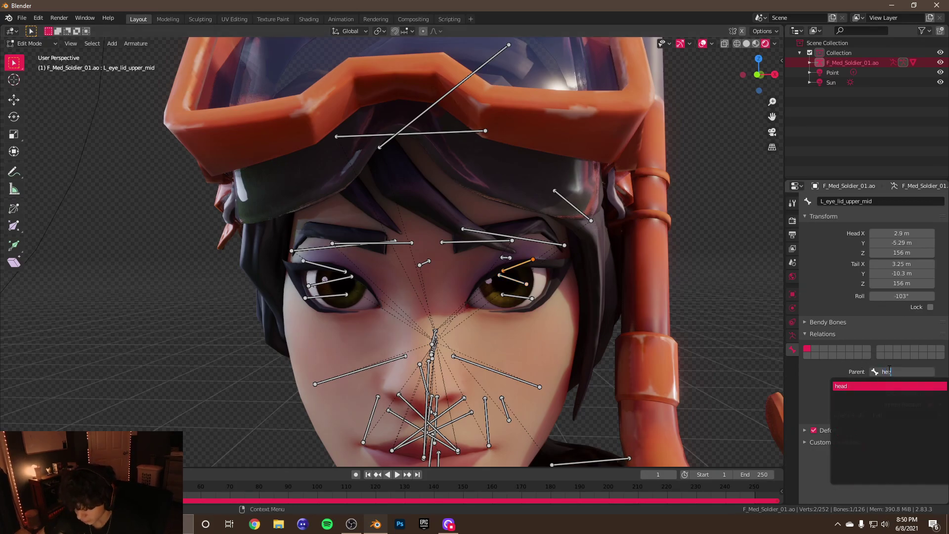
key(Return)
click(519, 297)
click(895, 371)
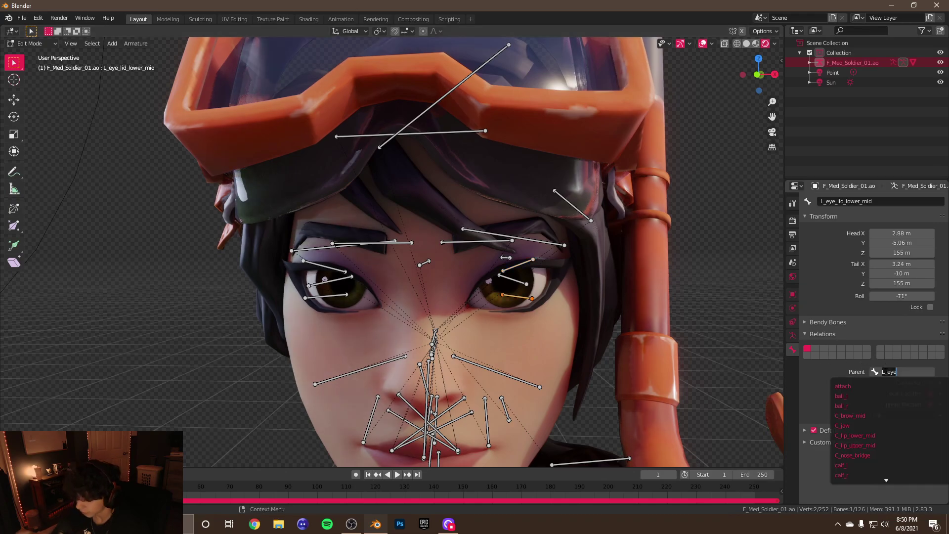
text(head)
key(Return)
Set the parent of the character's right upper eyelid bone and the R_eye bone to head
click(323, 266)
click(895, 371)
text(hea)
key(Return)
click(327, 281)
click(895, 371)
text(hea)
key(Return)
Set the parent of the R_eye_lid_lower_mid bone to head
click(321, 297)
click(896, 372)
text(hea)
key(Return)
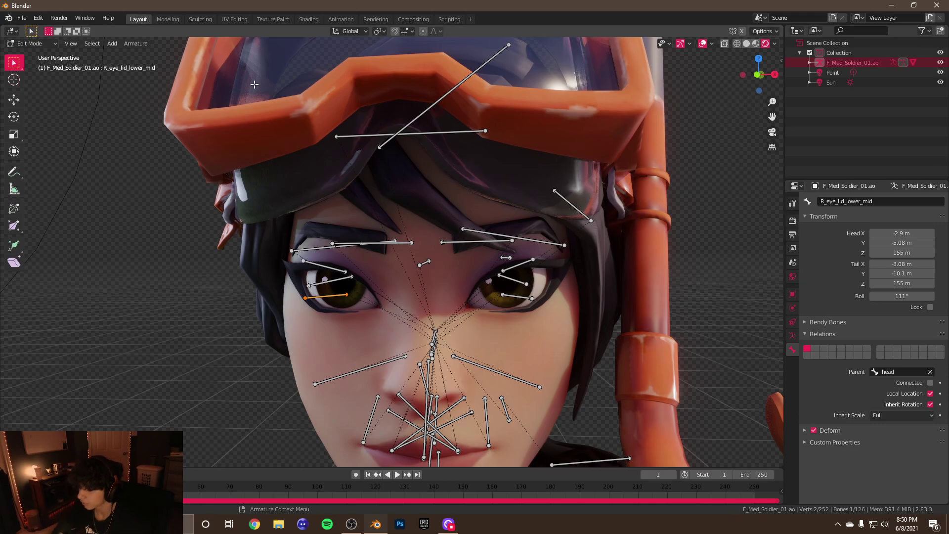
Switch to Pose Mode, try rotating the R_eye bone to test its new parenting, and undo the rotation
click(45, 43)
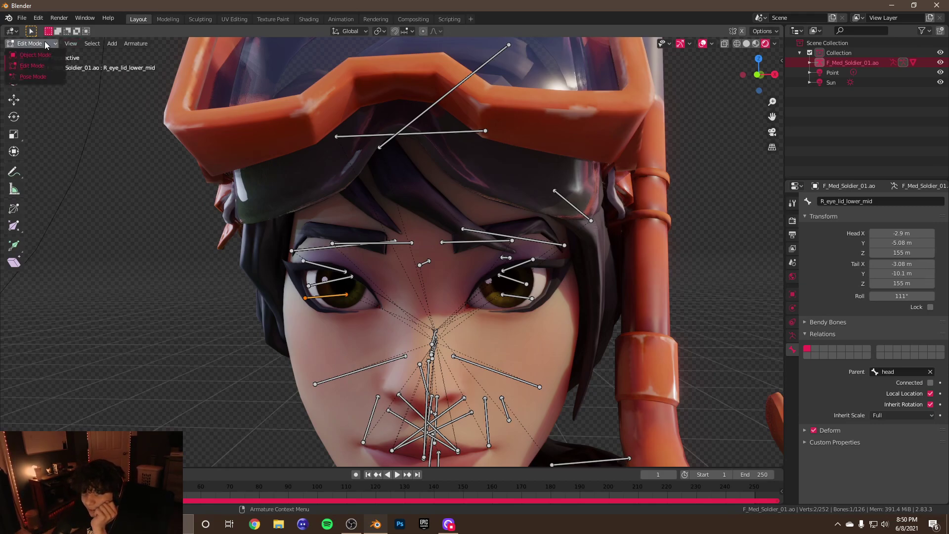
click(37, 77)
click(363, 298)
drag(363, 298, 419, 298)
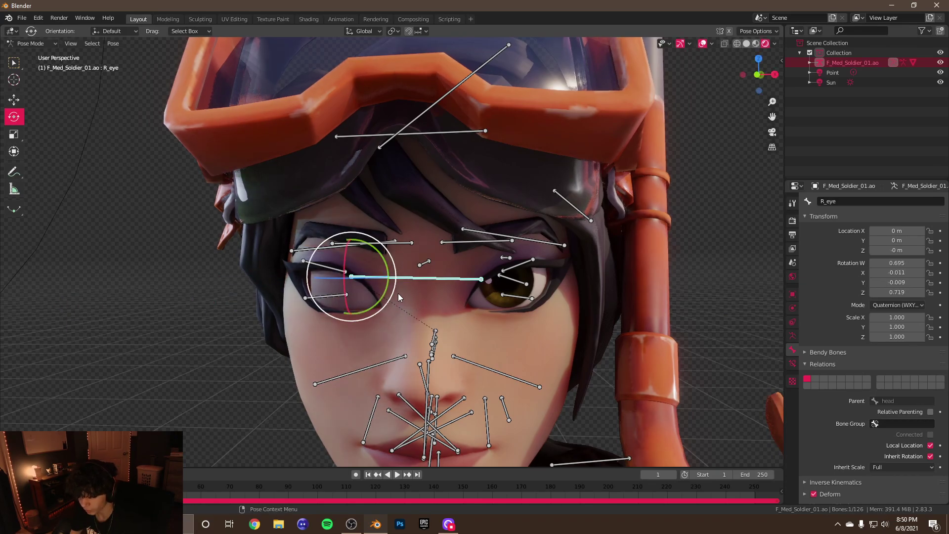
key(ctrl+z)
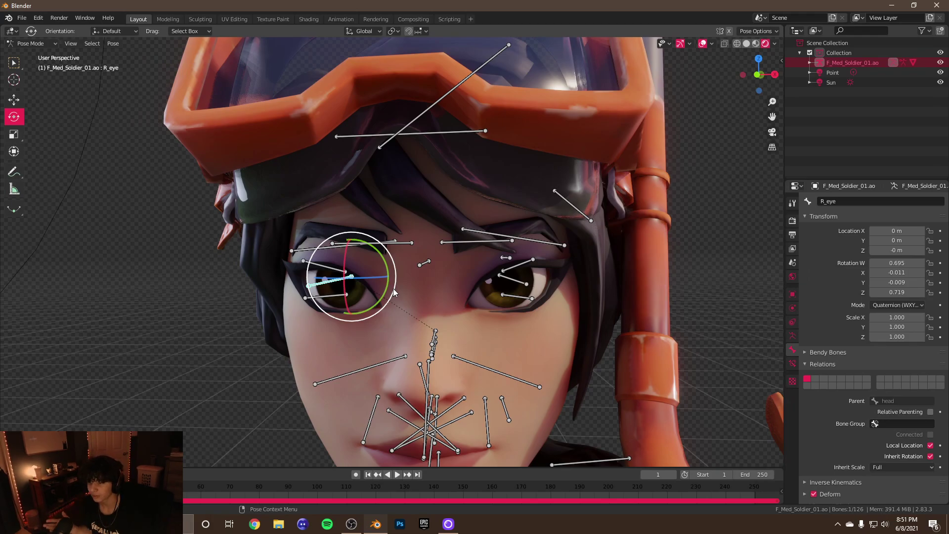
Try a trackball rotation of the neck_01 bone to test the head, and undo it
scroll(424, 245, down, 8)
click(405, 310)
key(r)
key(r)
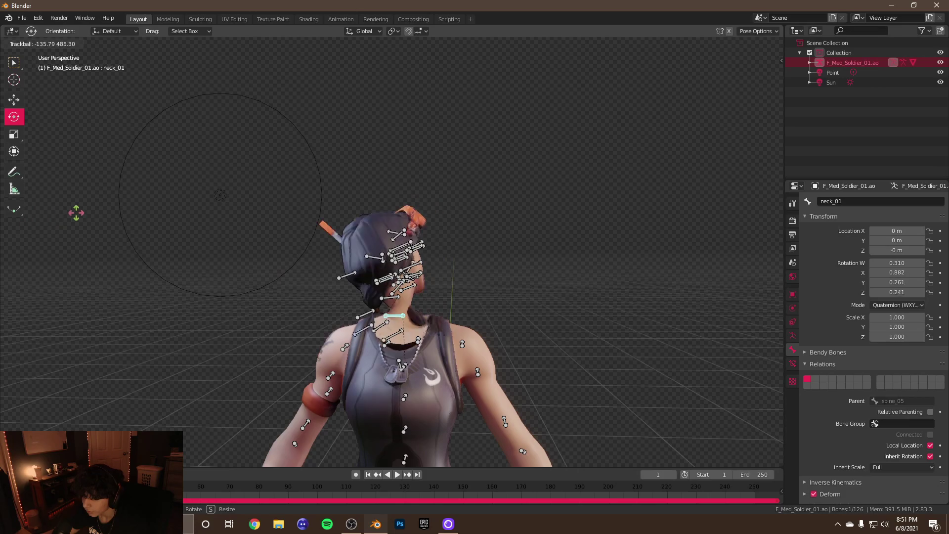
click(203, 278)
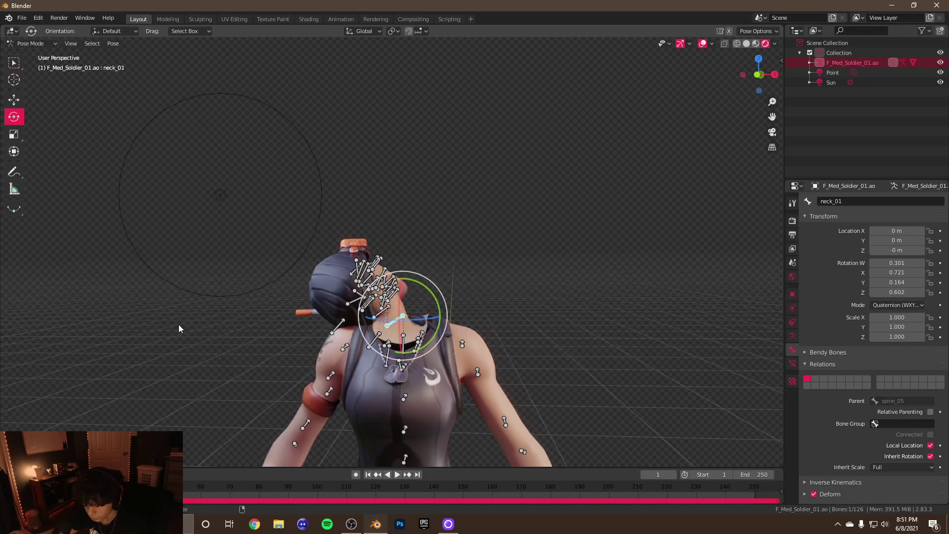
key(ctrl+z)
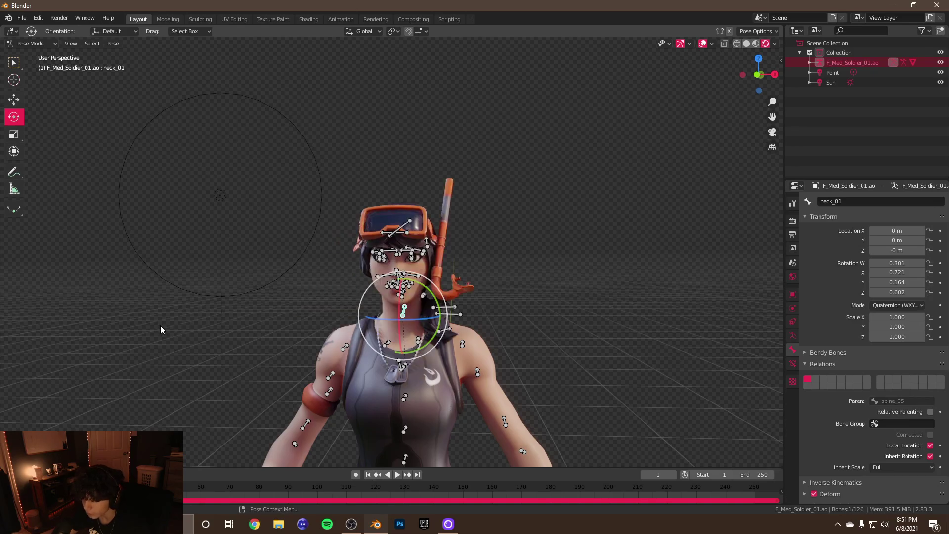
Hide the viewport overlays, examine the character's face from near and far, and show the overlays again
middle_drag(376, 290, 387, 283)
scroll(387, 286, up, 8)
shift+middle_drag(457, 385, 466, 365)
scroll(467, 365, down, 3)
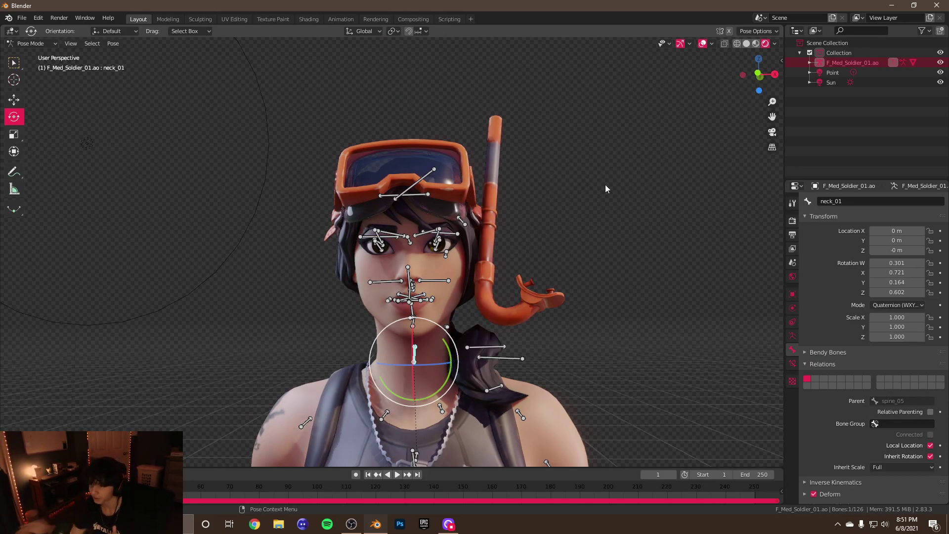
click(705, 44)
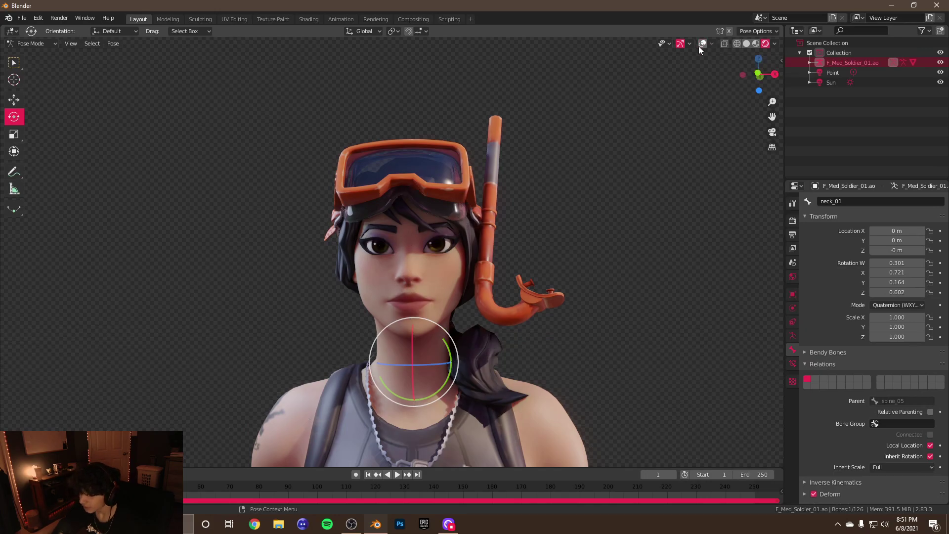
scroll(607, 131, down, 3)
scroll(535, 166, up, 1)
scroll(536, 167, up, 3)
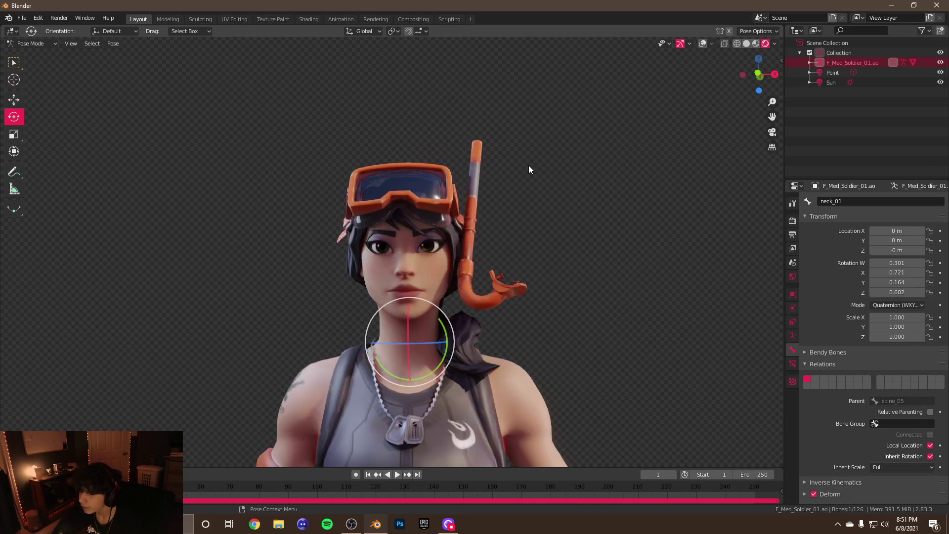
scroll(527, 165, up, 4)
scroll(527, 165, down, 5)
click(702, 43)
key(ctrl+z)
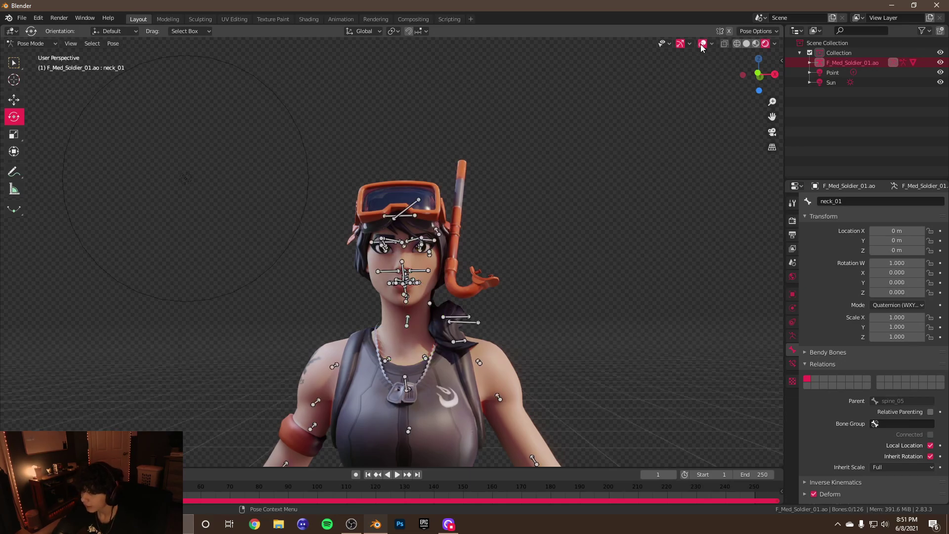
Return to Object Mode and select the character's armature
scroll(595, 140, down, 4)
click(37, 44)
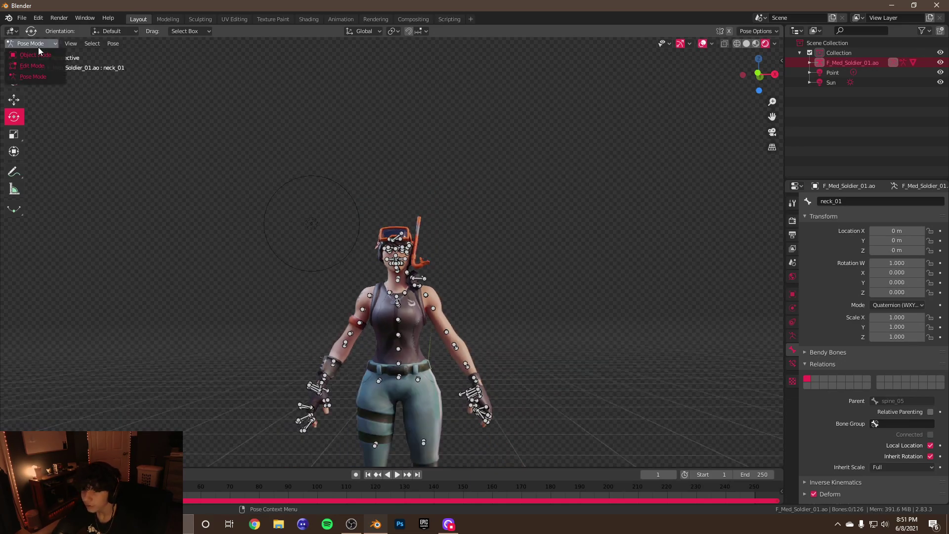
click(38, 52)
click(397, 261)
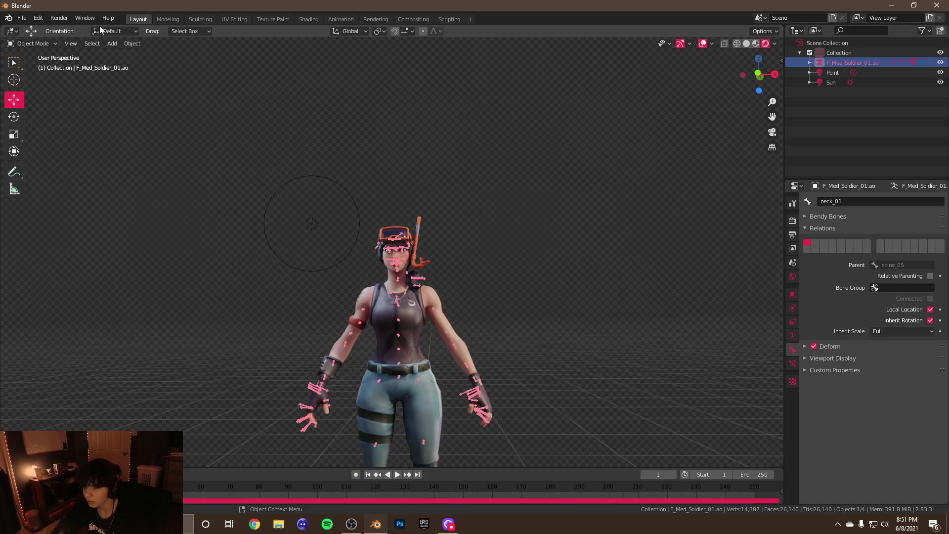
Import the Female_Commando_Idle_02.psa animation from the Downloads folder onto the selected character armature
click(22, 19)
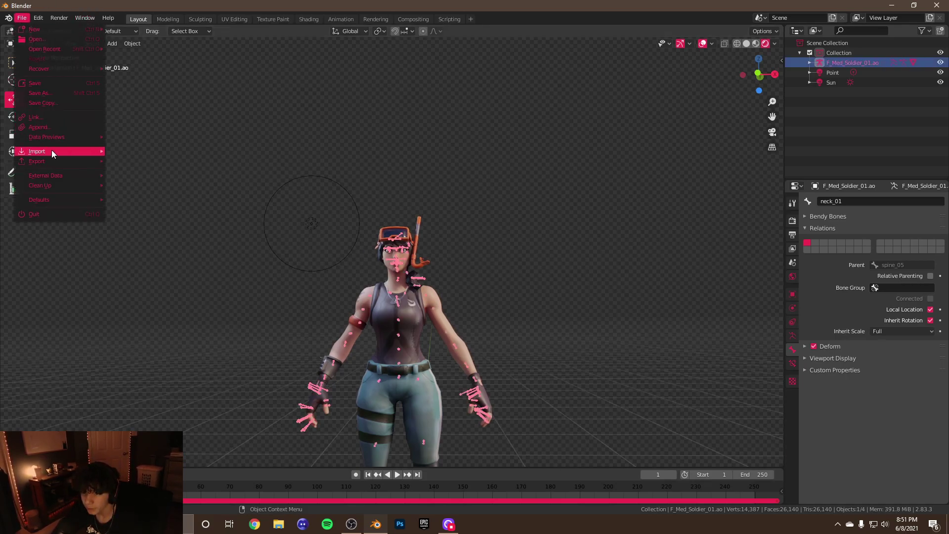
mouse_move(51, 151)
click(175, 262)
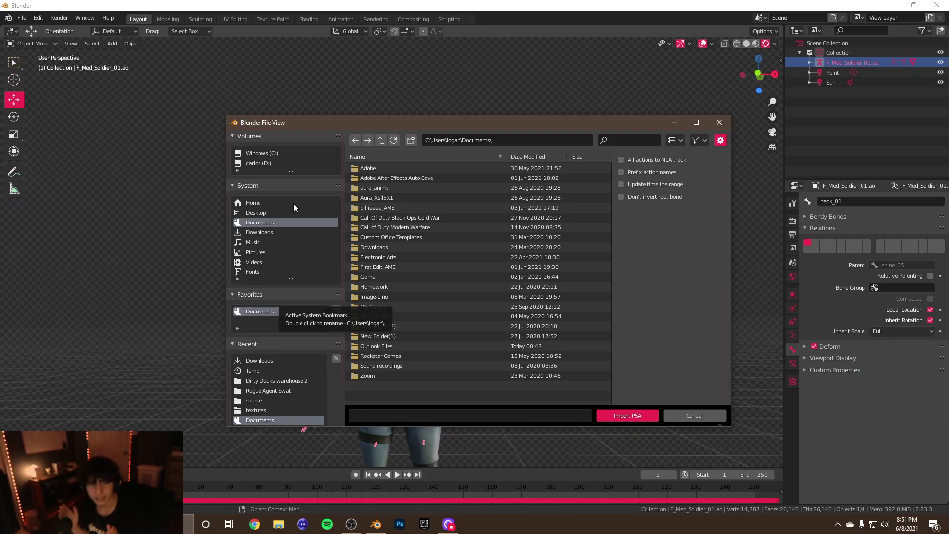
click(278, 235)
scroll(421, 288, down, 10)
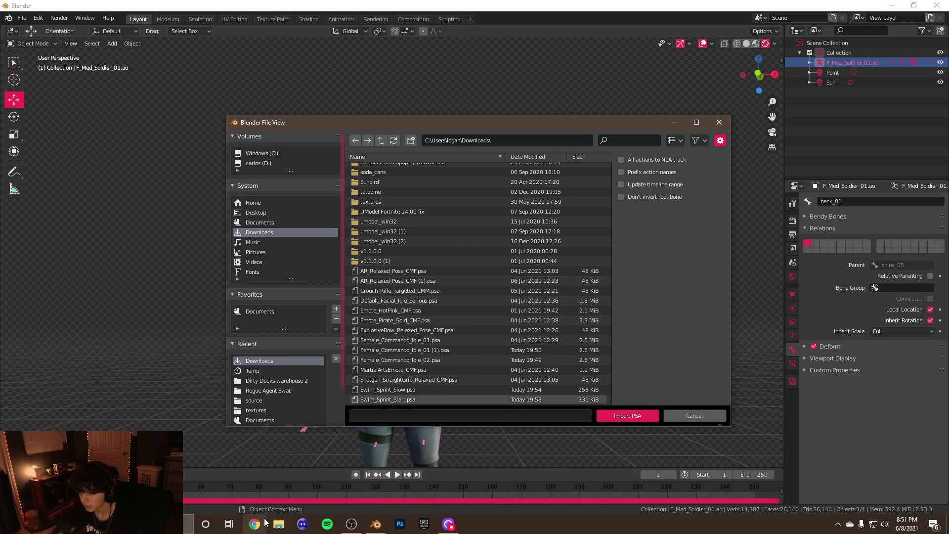
double_click(431, 358)
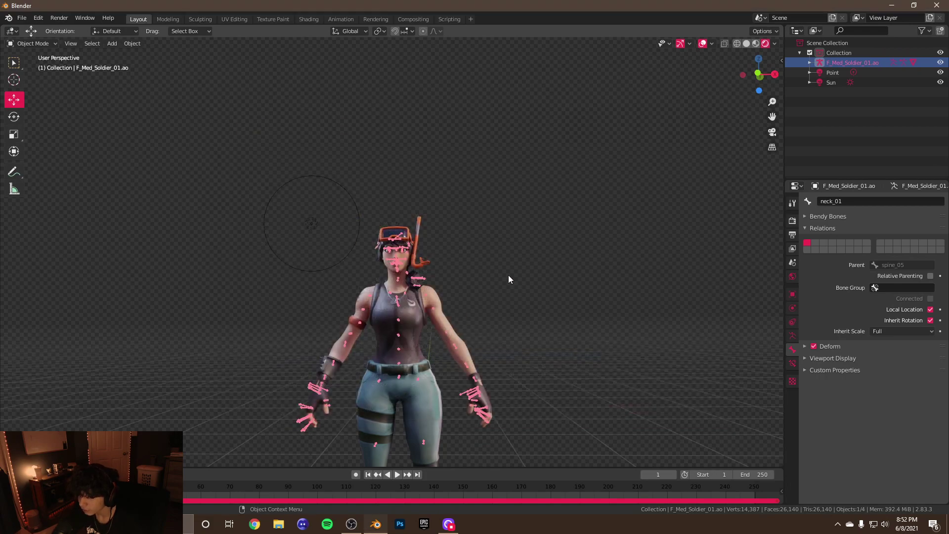
Hide the viewport overlays and play the imported animation, stopping it at frame 206
click(702, 44)
middle_drag(499, 212, 351, 275)
scroll(351, 277, up, 2)
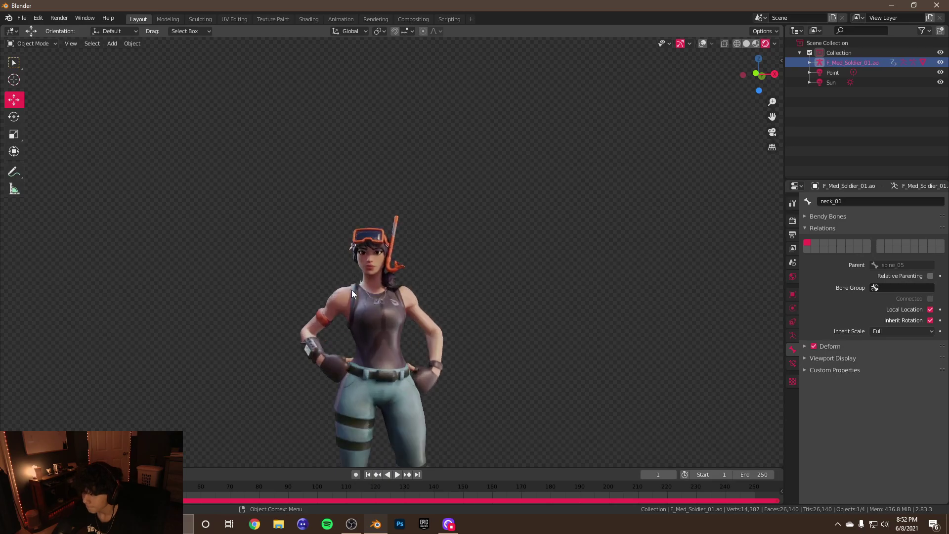
click(399, 475)
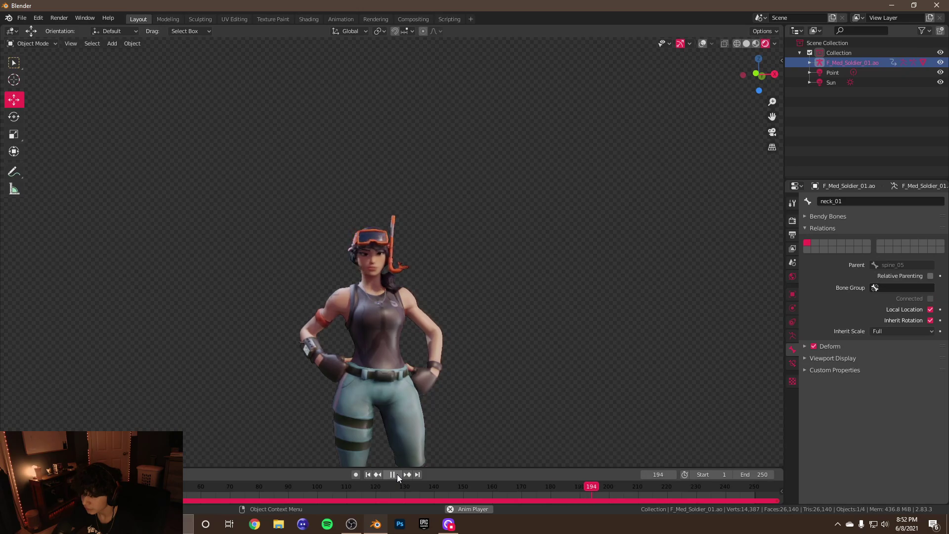
click(396, 474)
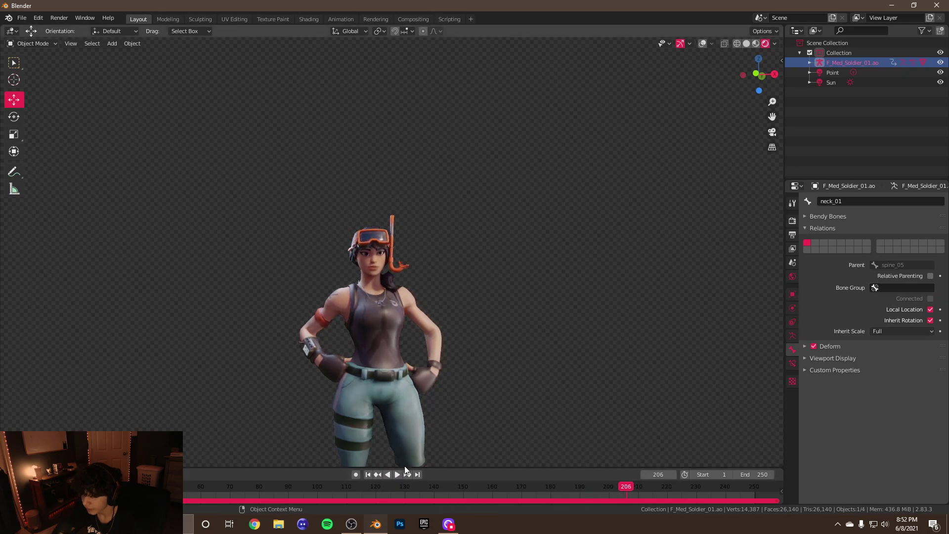
Enlarge the timeline area, show the viewport overlays again, and switch the armature to Pose Mode
drag(405, 467, 422, 363)
click(702, 43)
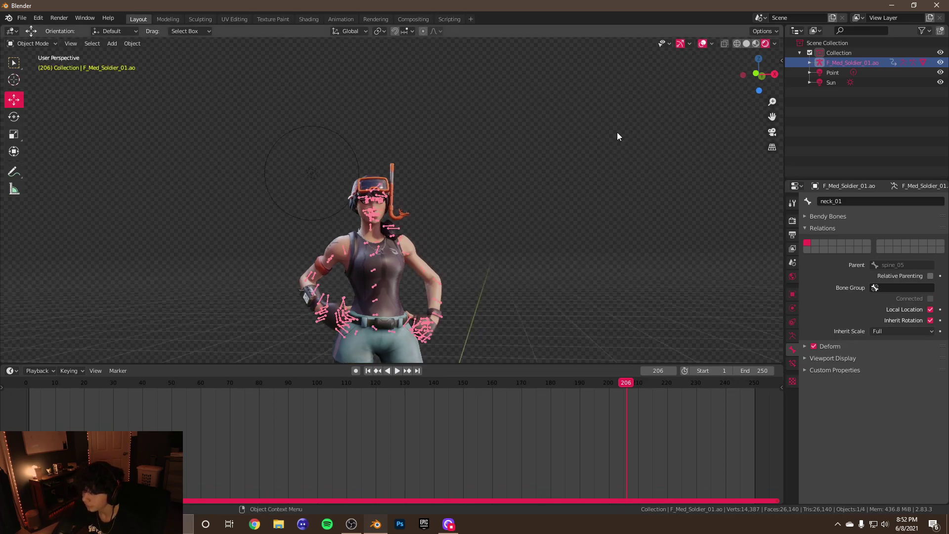
click(16, 371)
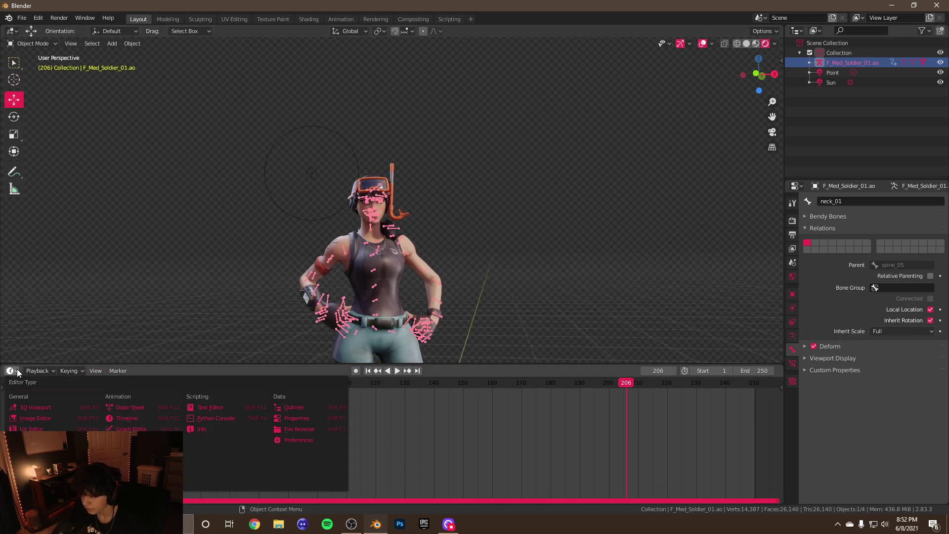
click(17, 369)
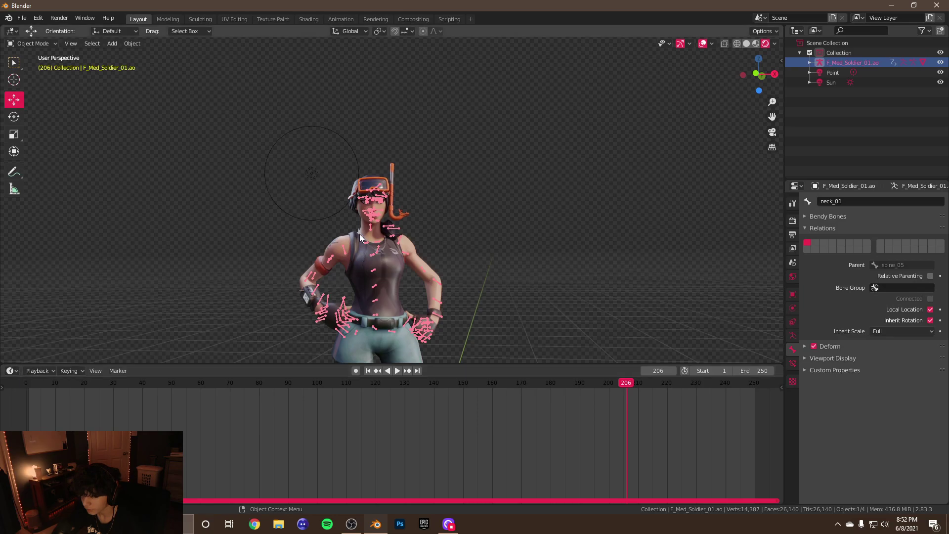
click(30, 44)
click(40, 76)
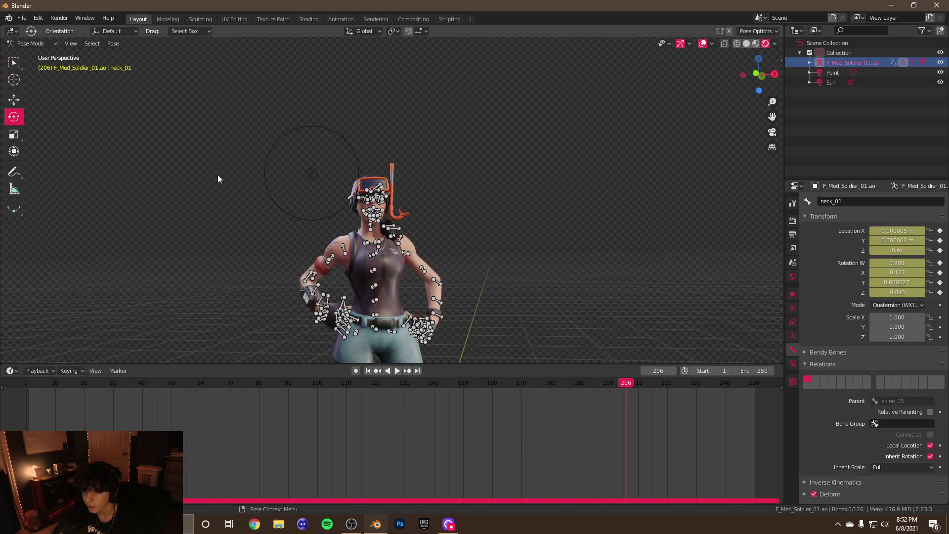
Select all bones of the armature and delete all their keyframes, keeping the current pose
click(378, 244)
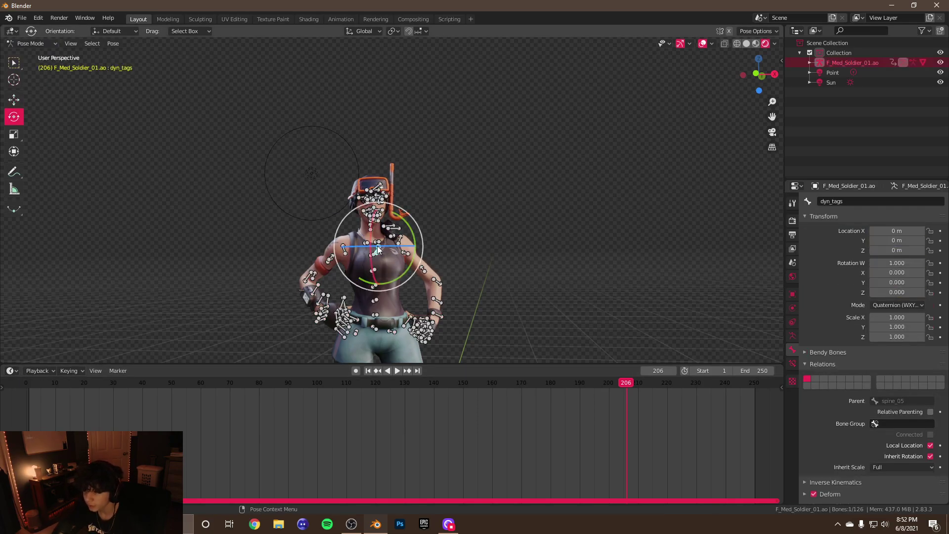
key(a)
scroll(331, 420, down, 5)
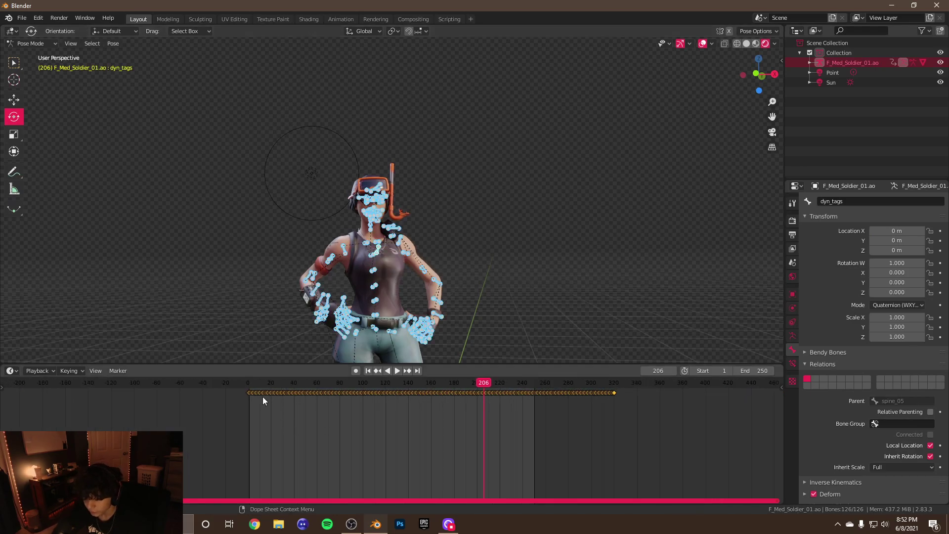
drag(234, 390, 671, 390)
right_click(462, 407)
click(458, 407)
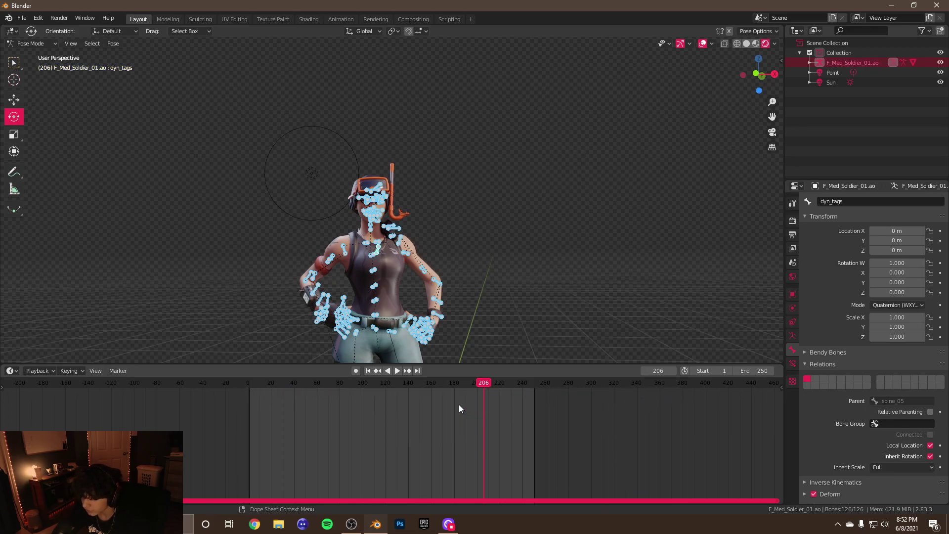
Scrub and briefly play the timeline to check the character's pose without keyframes
scroll(427, 331, up, 5)
drag(489, 390, 424, 366)
key(space)
key(space)
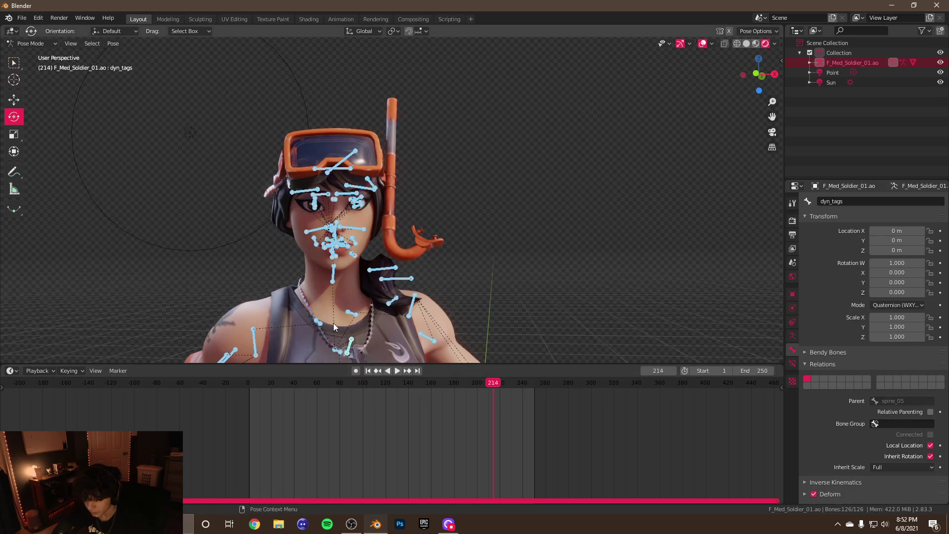
scroll(335, 326, down, 3)
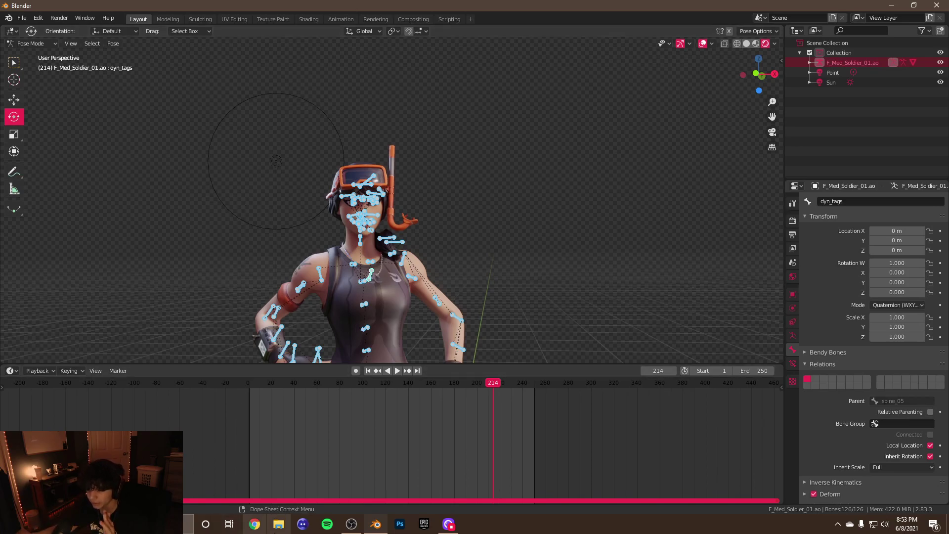
Switch to Chrome, browse the Fortnite Drive folder to Fortnite Animations and its Lobby Poses folder, and return to Blender
click(303, 524)
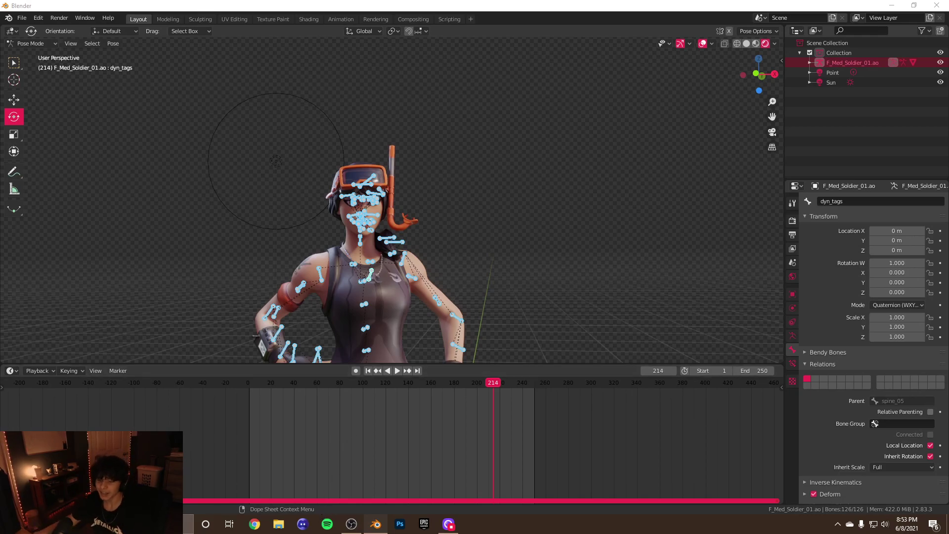
click(254, 524)
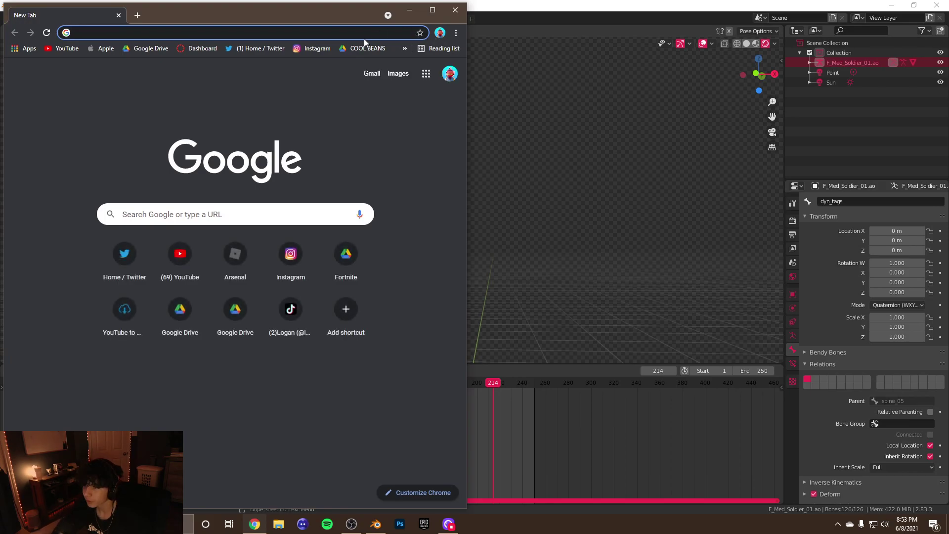
click(432, 10)
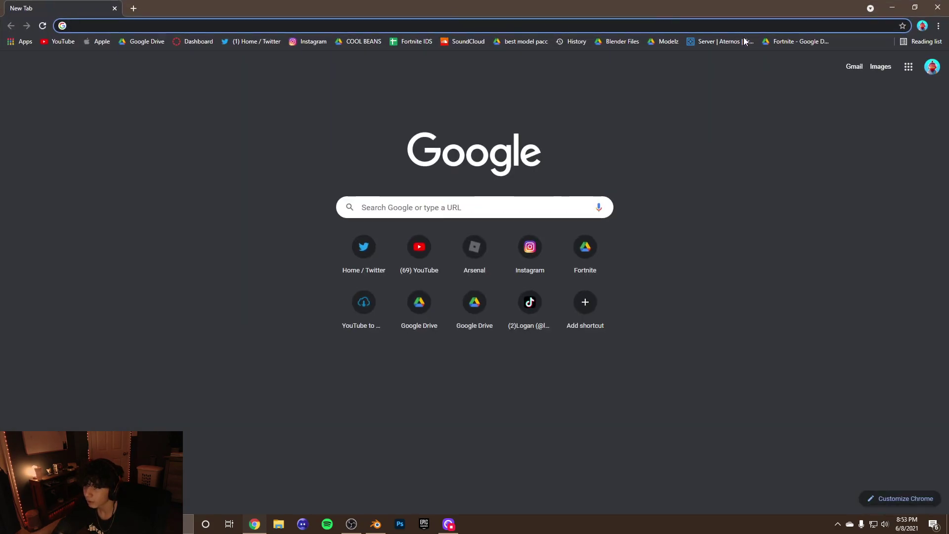
click(776, 43)
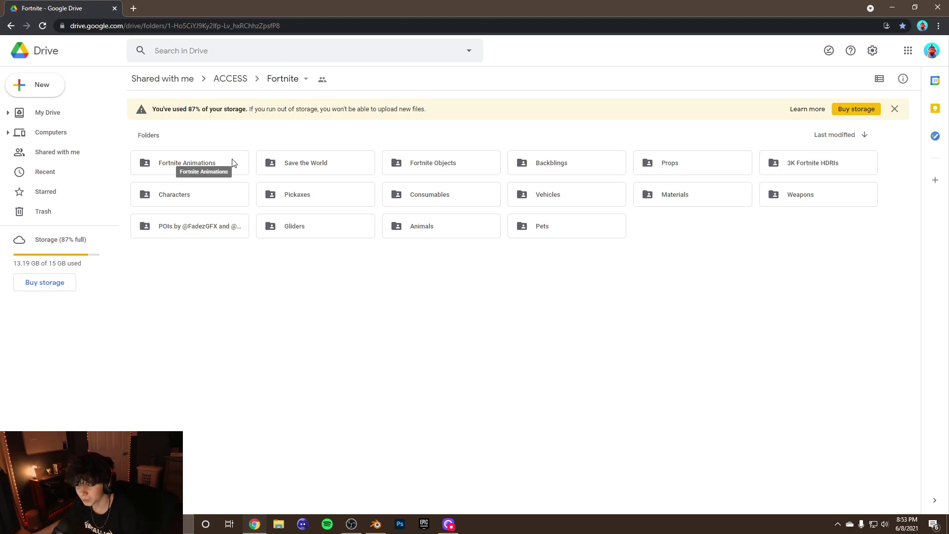
double_click(213, 173)
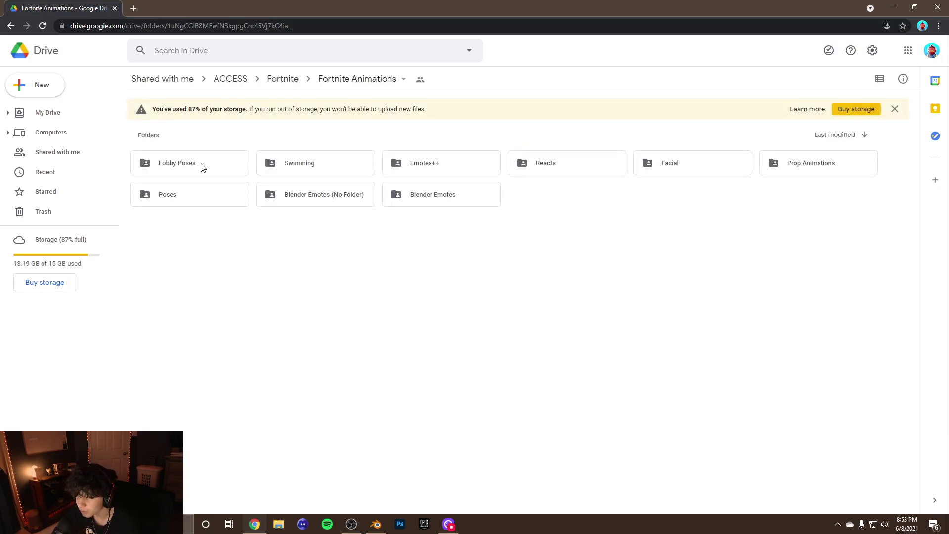
double_click(202, 167)
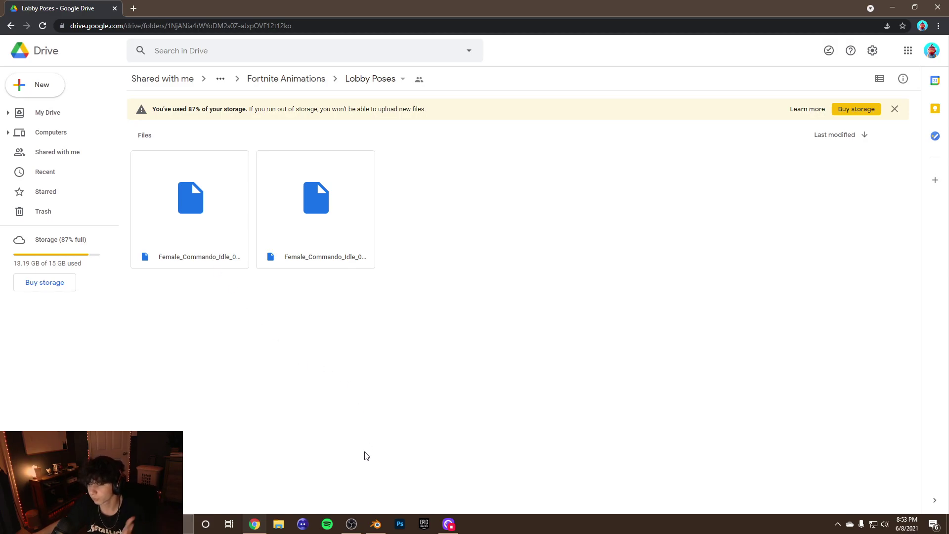
click(375, 524)
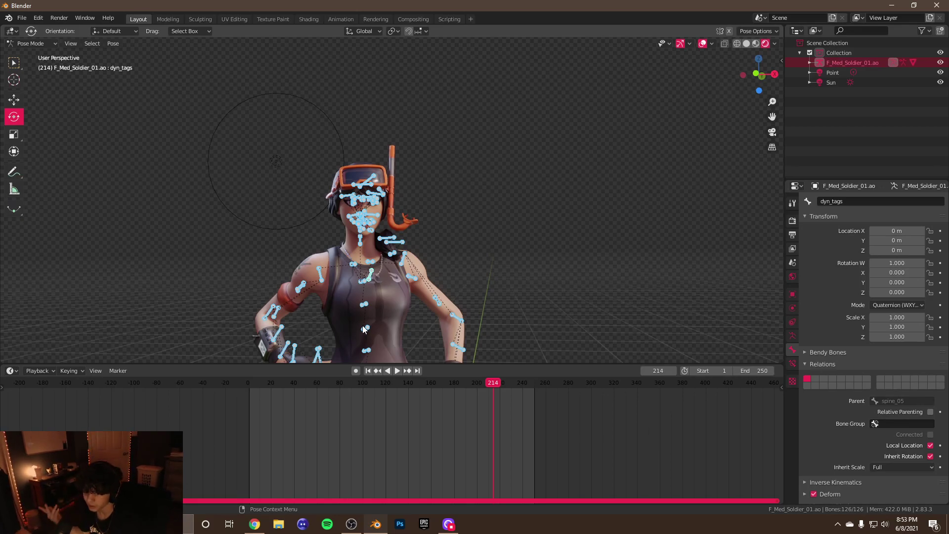
Move the playhead to frame 208 and shrink the timeline area to enlarge the 3D viewport
scroll(378, 202, down, 1)
middle_drag(378, 205, 384, 225)
scroll(384, 224, up, 6)
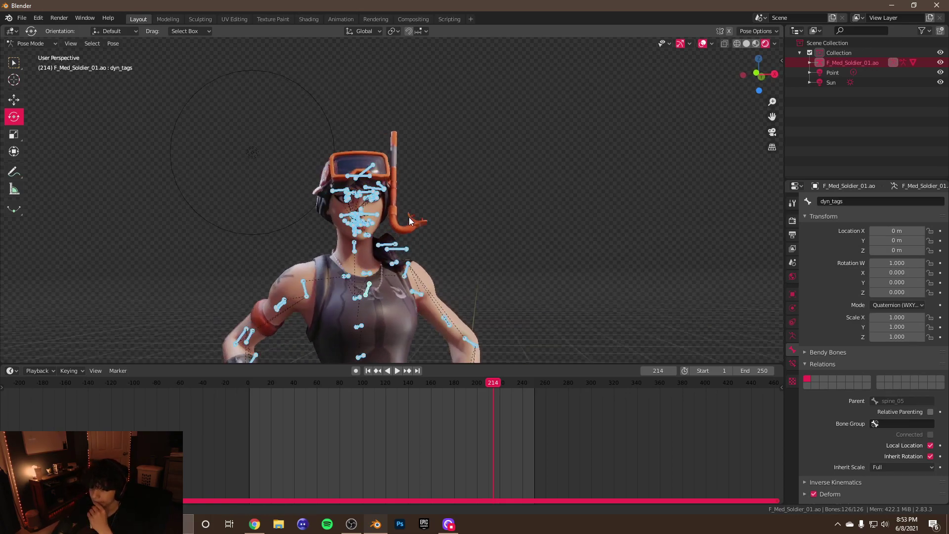
mouse_move(489, 381)
mouse_down()
mouse_move(293, 383)
mouse_move(486, 386)
mouse_up()
key(space)
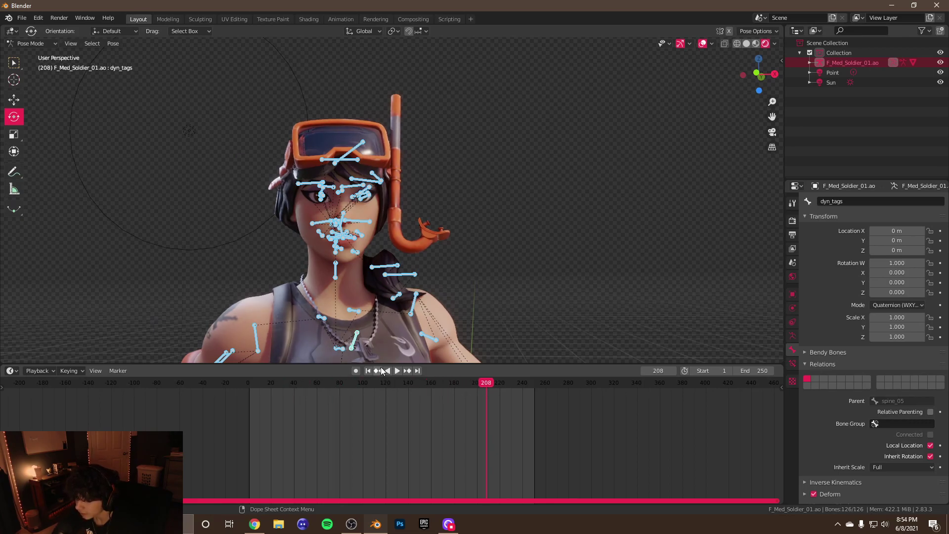
drag(381, 365, 379, 487)
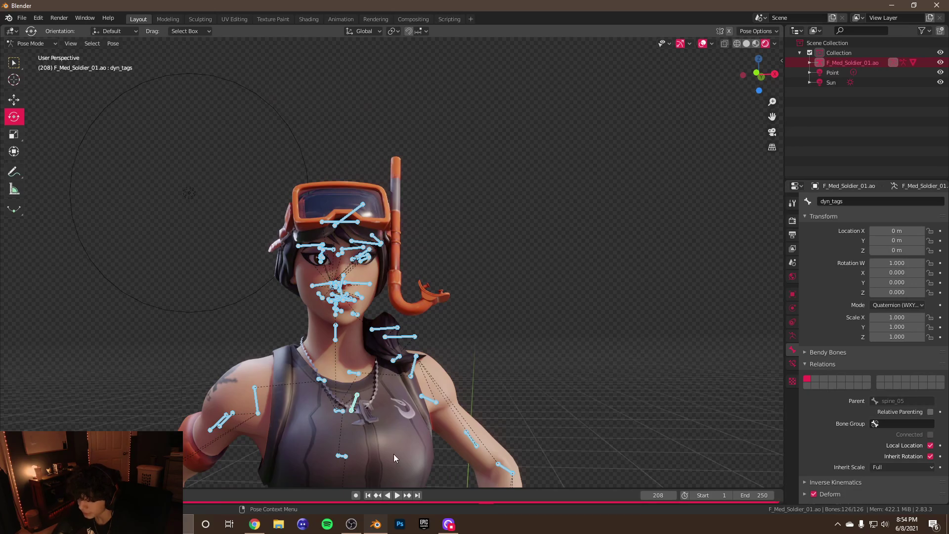
mouse_move(395, 489)
mouse_down()
mouse_move(405, 432)
mouse_move(406, 492)
mouse_up()
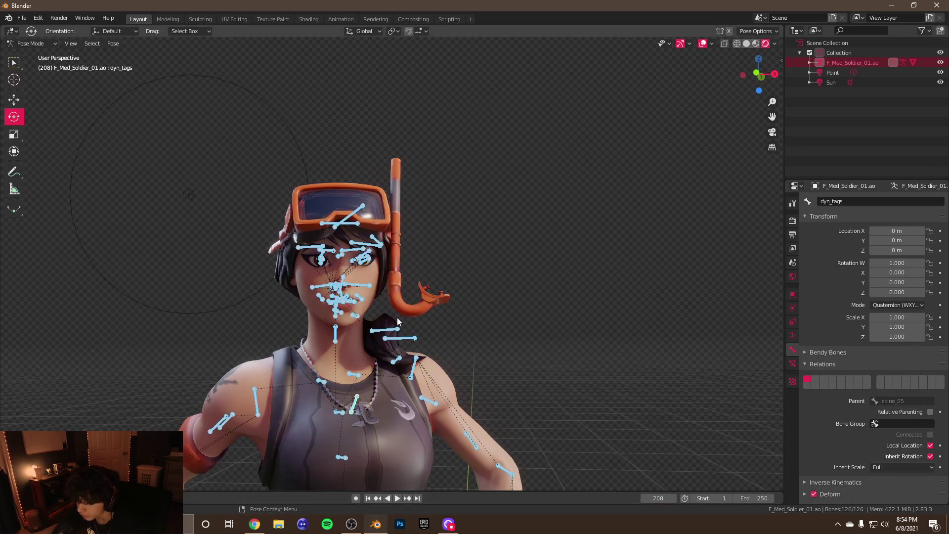
Hide the viewport overlays, examine the posed character from near and far, and show the overlays again
click(701, 44)
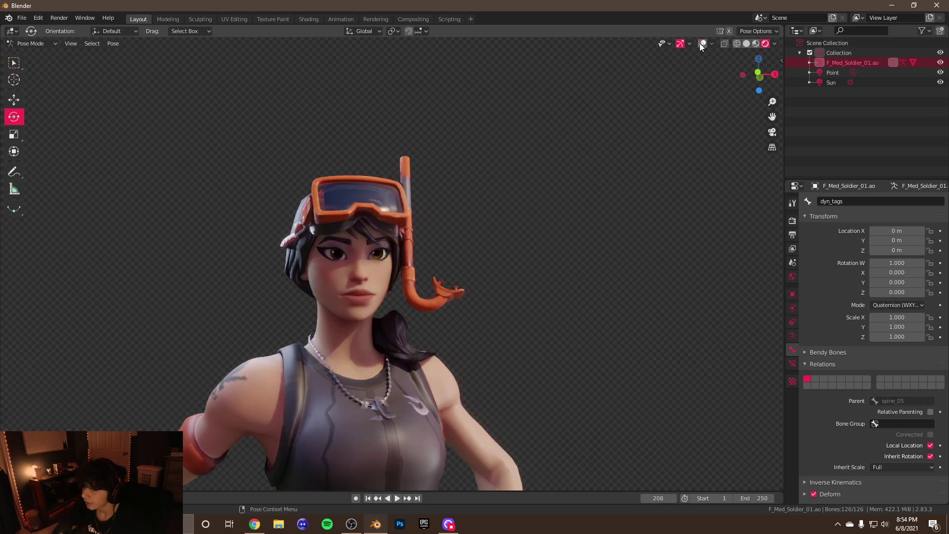
scroll(508, 230, down, 8)
middle_drag(496, 236, 477, 261)
scroll(477, 257, up, 5)
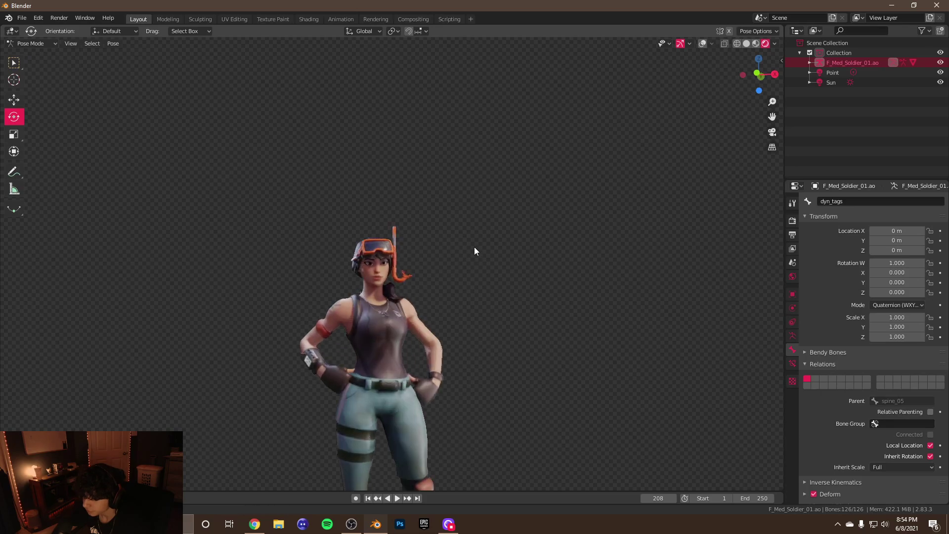
click(702, 43)
Select all bones and clear their rotation to return the character to its rest pose
scroll(334, 171, down, 2)
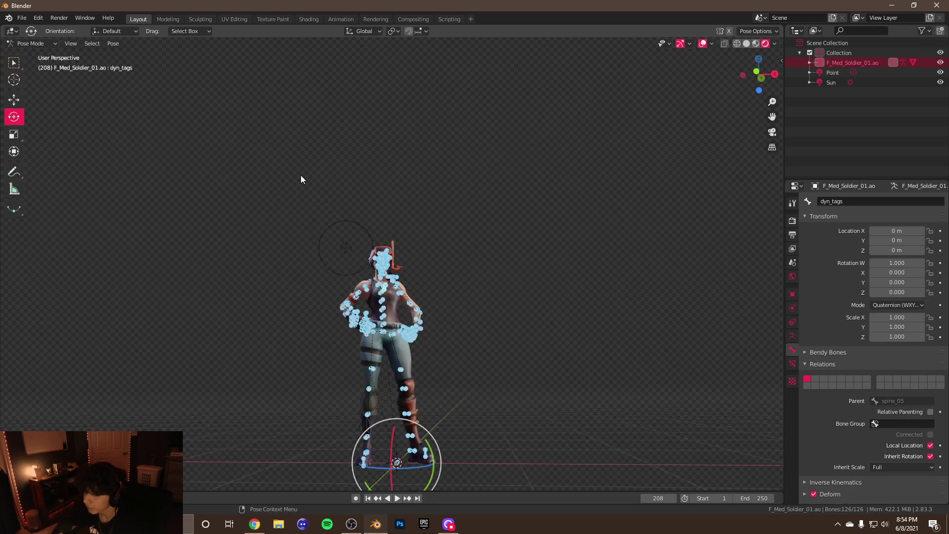
click(382, 292)
key(a)
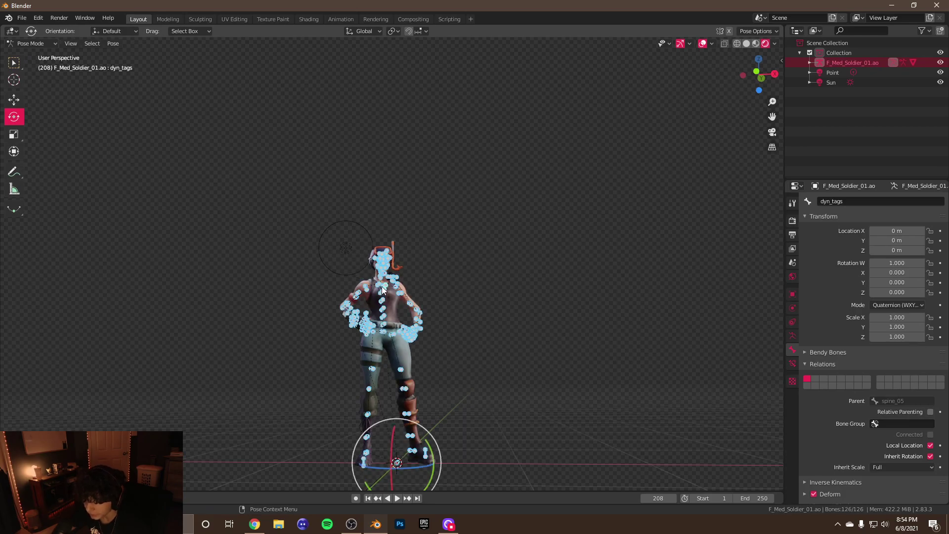
key(alt+r)
Switch to Object Mode to view the upper body up close, and return to Pose Mode
click(42, 43)
click(41, 51)
scroll(372, 205, up, 5)
middle_drag(414, 211, 422, 215)
click(23, 43)
click(29, 74)
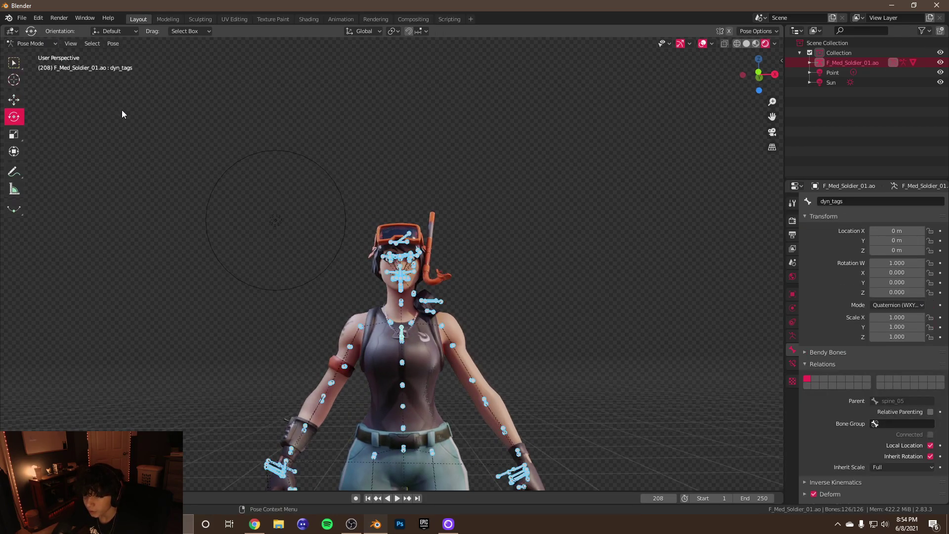
Rotate the neck_01 bone freely to turn the head sideways and tilt it
click(403, 308)
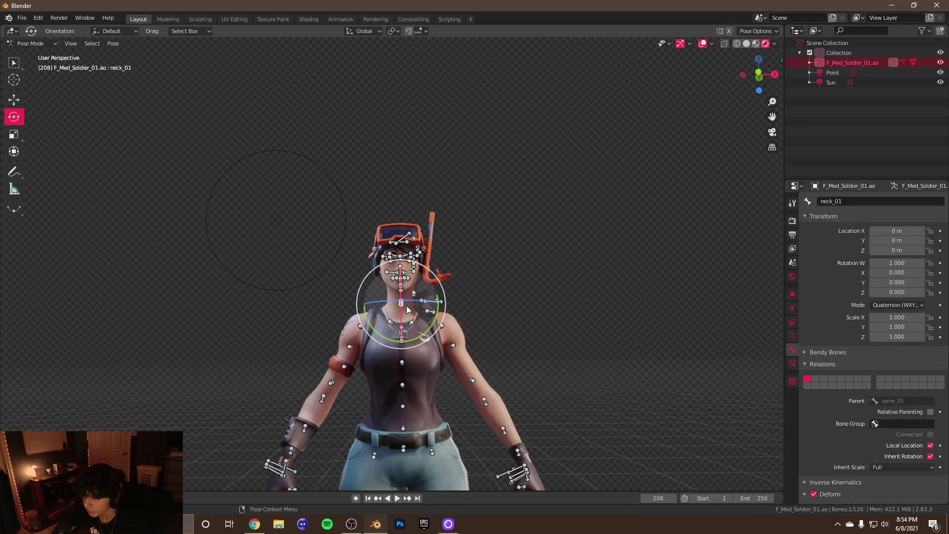
drag(410, 313, 418, 284)
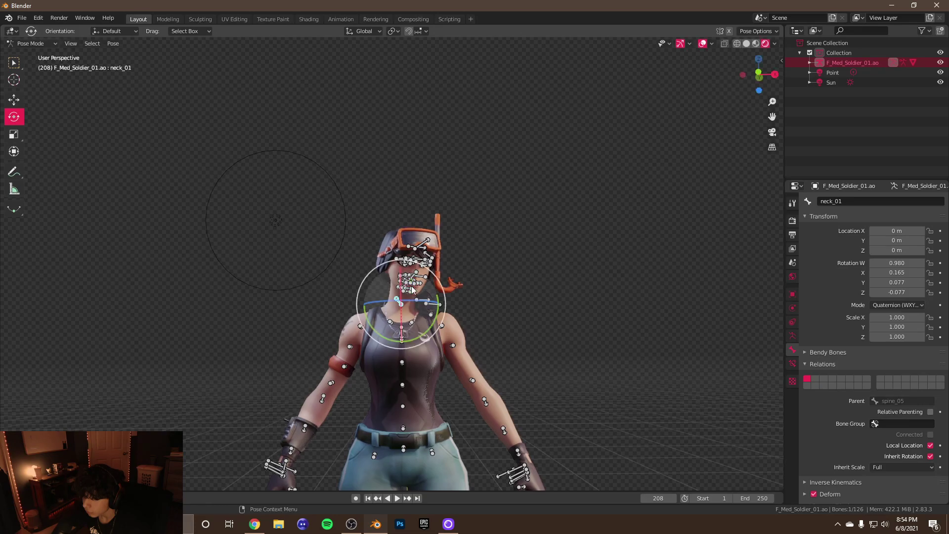
Select the neck_02 bone, and set the transform orientation to Local with Individual Origins as the pivot point
scroll(469, 280, up, 6)
click(427, 344)
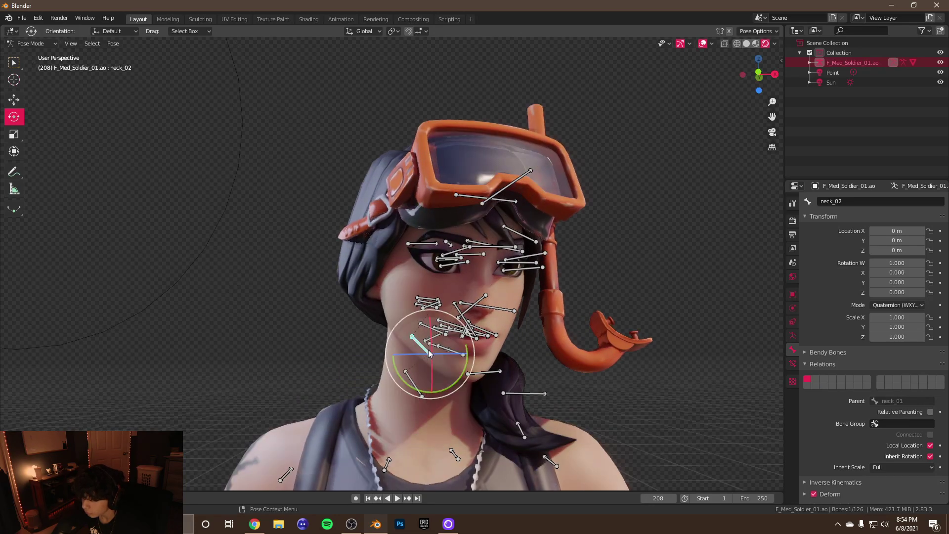
click(365, 31)
click(355, 72)
click(391, 31)
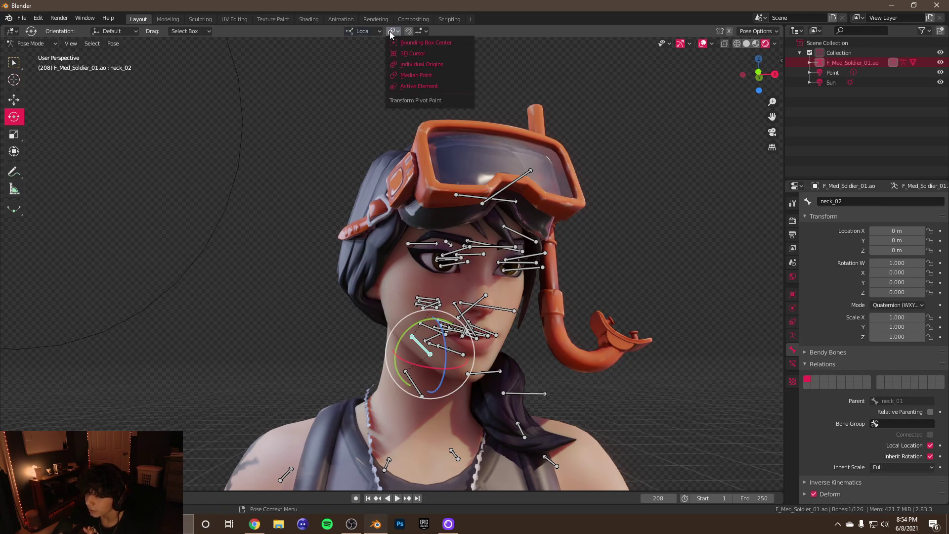
click(398, 64)
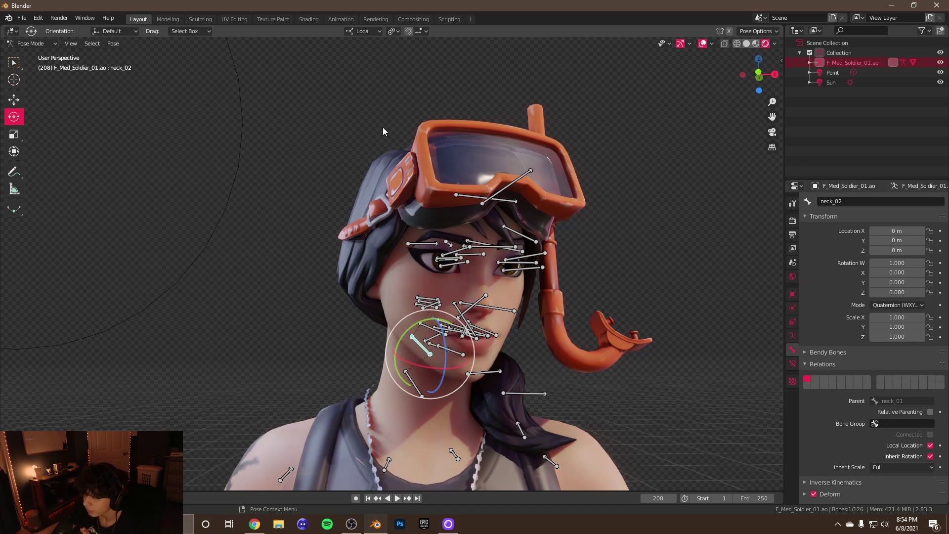
Try rotating the neck_02 bone in Global orientation, and undo the rotation
click(374, 33)
click(365, 64)
drag(401, 323, 525, 332)
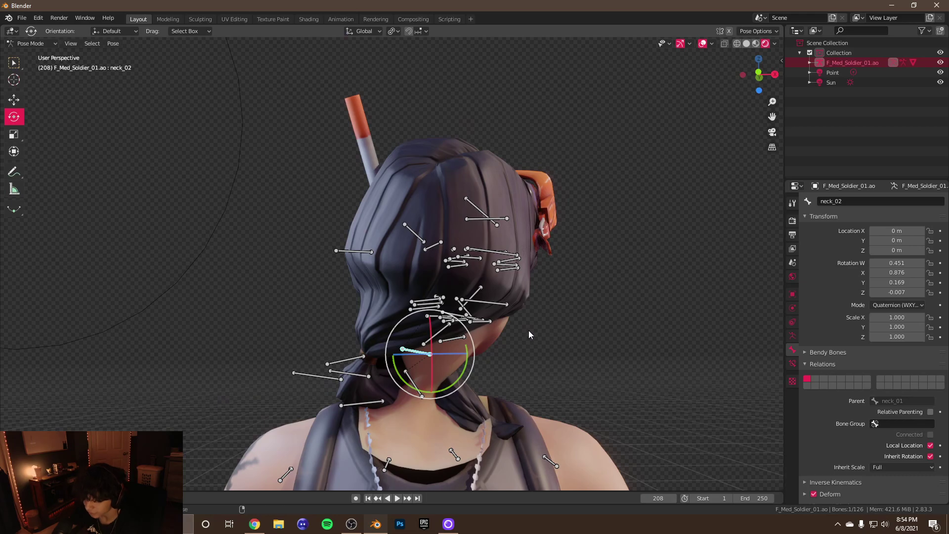
key(ctrl+z)
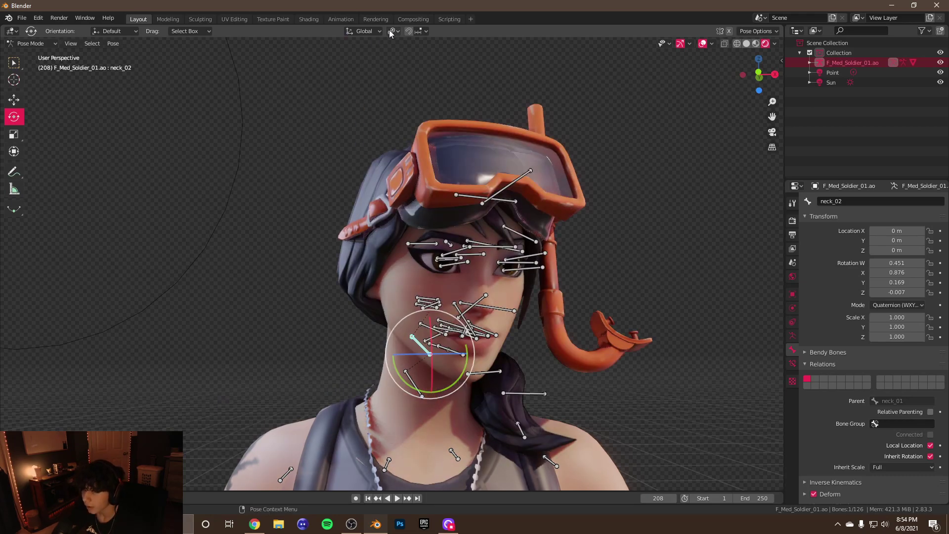
Set the transform orientation to Local and rotate both eye bones together to redirect the gaze
click(372, 32)
click(354, 73)
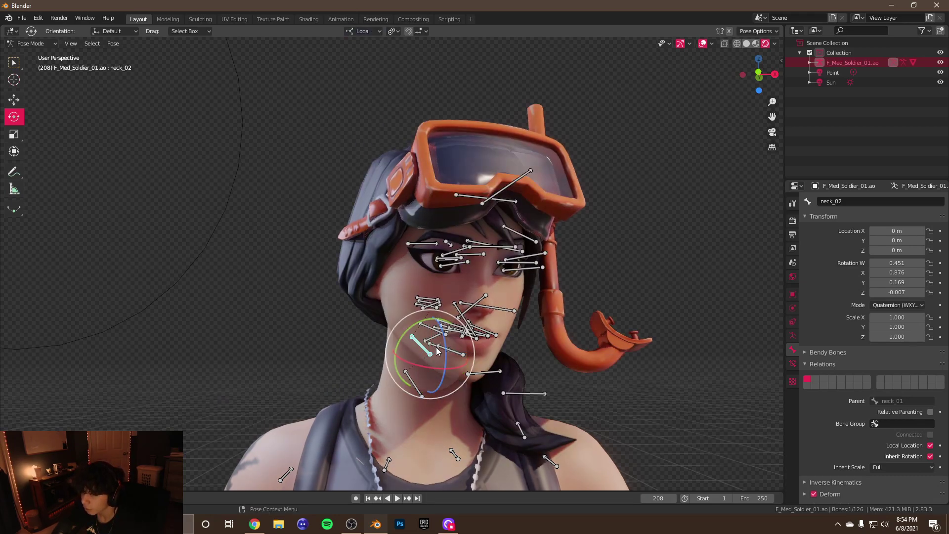
drag(431, 352, 434, 352)
middle_drag(434, 352, 383, 274)
click(377, 273)
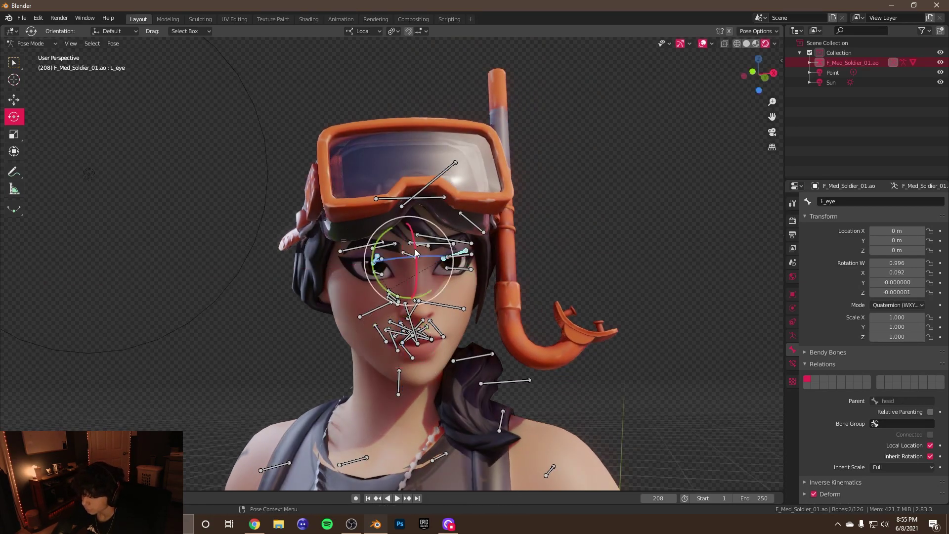
drag(407, 248, 407, 236)
middle_drag(411, 237, 509, 252)
Move and rotate the two lower mid eyelid bones together to reshape the eyes
drag(586, 294, 592, 296)
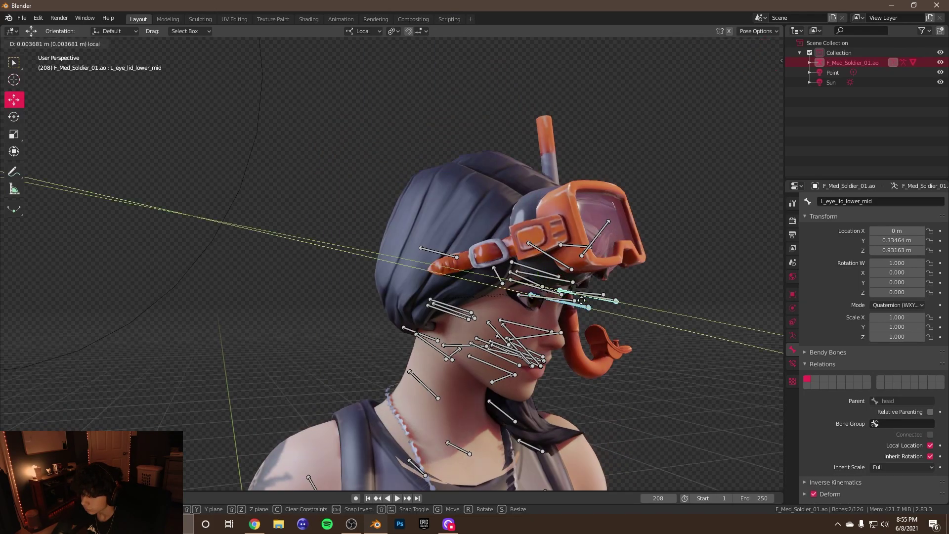
middle_drag(593, 297, 517, 292)
scroll(517, 292, up, 4)
drag(389, 246, 392, 252)
click(14, 118)
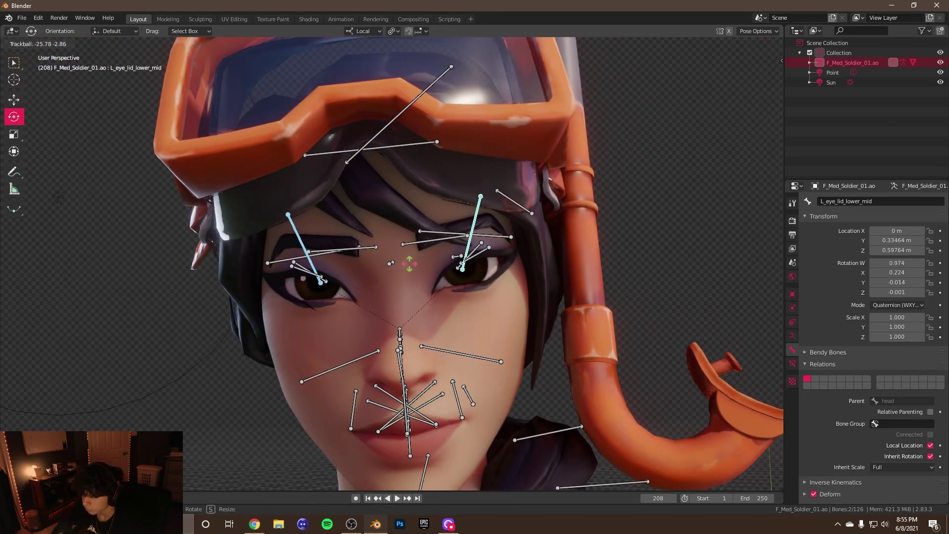
middle_drag(409, 263, 417, 252)
scroll(416, 252, down, 1)
drag(388, 270, 390, 295)
drag(327, 282, 328, 283)
Move the outer lip bones, including R_lip_upper_outer, to part the lips slightly
click(425, 255)
middle_drag(425, 254, 358, 361)
scroll(357, 361, down, 1)
drag(341, 355, 341, 356)
scroll(387, 333, up, 3)
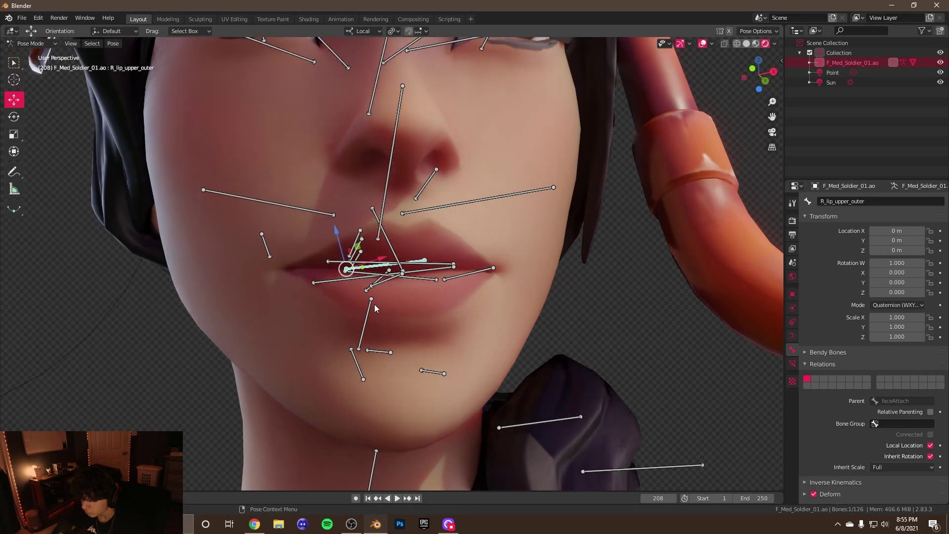
scroll(407, 166, down, 2)
scroll(408, 166, up, 2)
drag(445, 248, 448, 235)
click(449, 235)
Move the C_lip_upper_mid bone to reshape the upper lip, and check the face with the overlays hidden
click(398, 268)
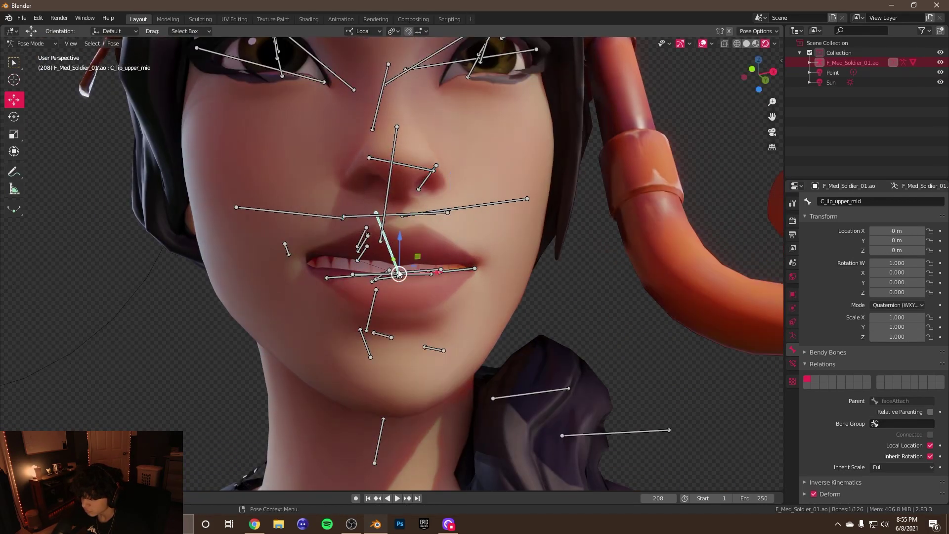
key(g)
click(412, 248)
scroll(412, 248, down, 8)
key(alt+shift+z)
scroll(485, 171, up, 6)
key(alt+shift+z)
Adjust the positions of the mouth bones, including the tongue and C_lip_lower_mid, to refine the expression
click(394, 292)
click(445, 254)
key(alt+shift+z)
scroll(665, 63, up, 1)
key(alt+shift+z)
click(388, 315)
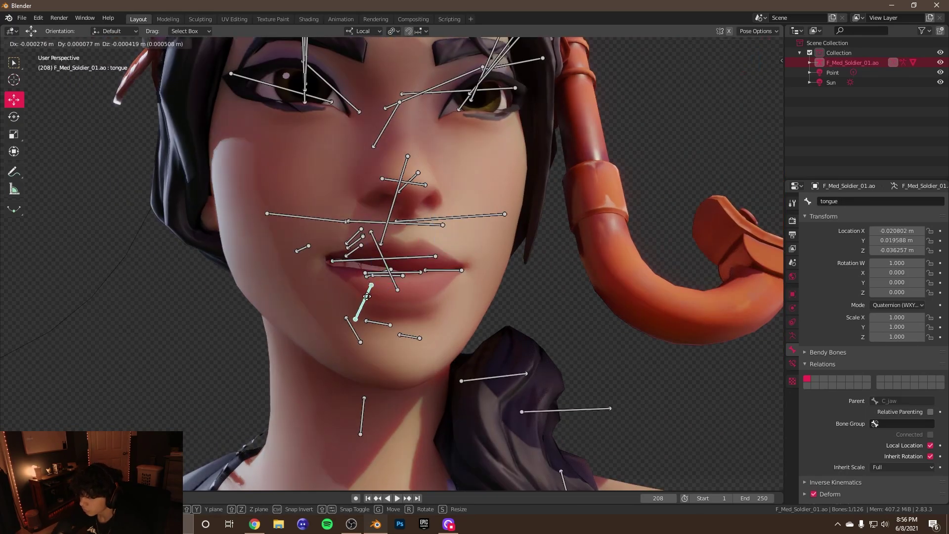
click(402, 276)
Check the face with the overlays hidden, and move the R_lip_corner bone toward the middle of the mouth
scroll(565, 146, down, 6)
key(alt+shift+z)
scroll(671, 86, up, 8)
scroll(511, 187, down, 6)
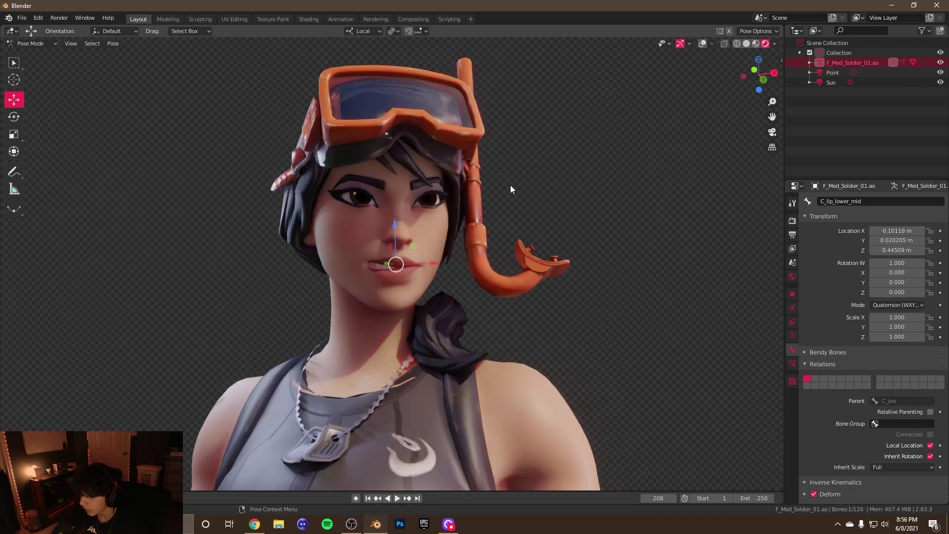
scroll(474, 222, up, 7)
key(alt+shift+z)
click(365, 266)
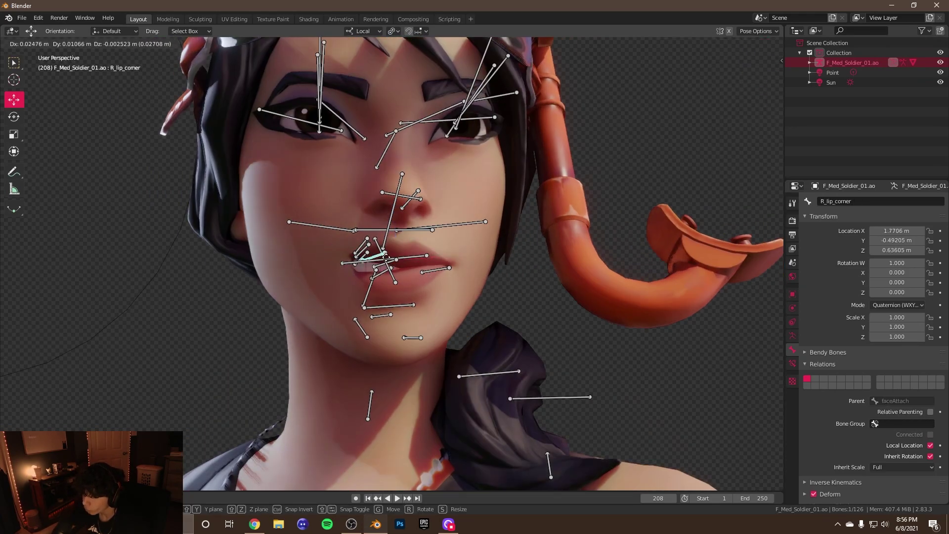
Rotate the spine_04 bone freely to turn and lean the upper body slightly
scroll(434, 250, down, 5)
click(383, 357)
key(r)
drag(391, 352, 402, 355)
click(401, 355)
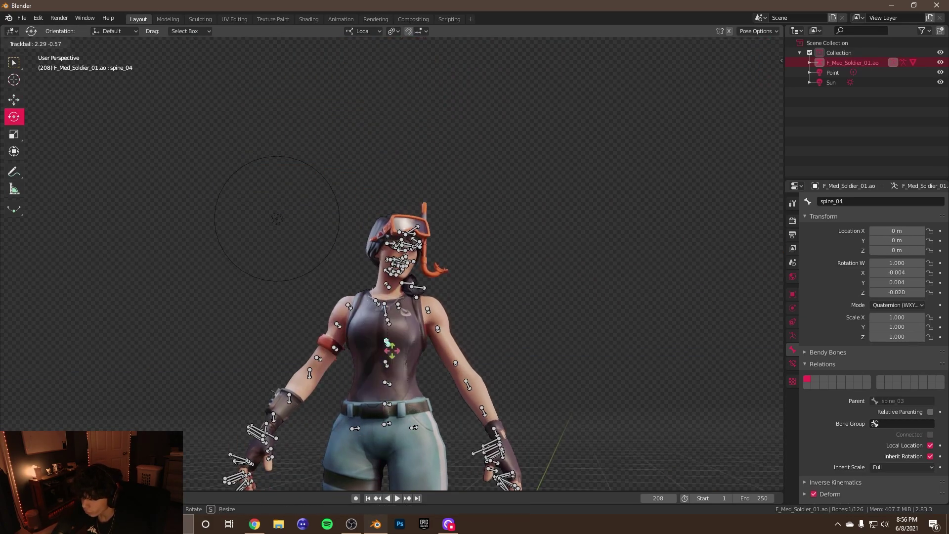
click(388, 341)
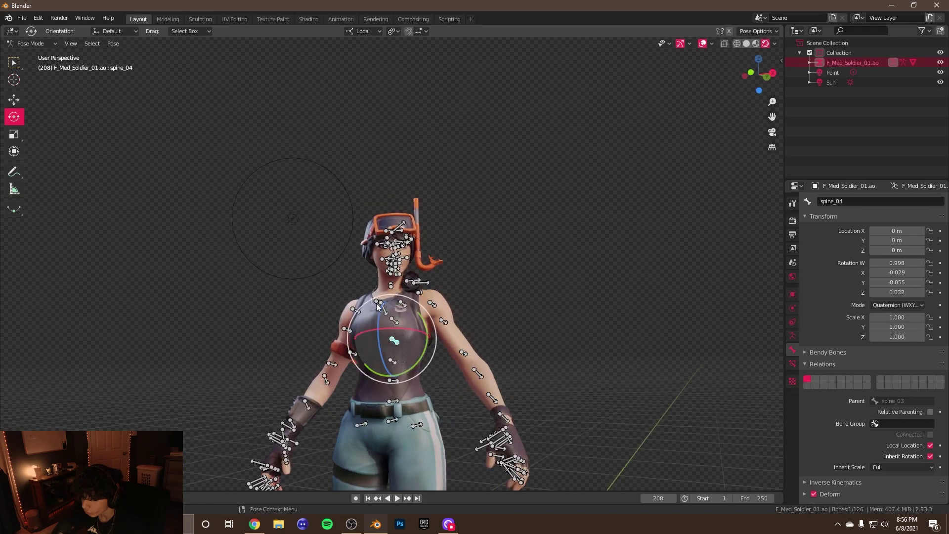
Clear the rotation of the upperarm_r bone and switch to Object Mode
click(354, 305)
key(alt+r)
key(alt+a)
key(ctrl+Tab)
Append the Tar_Drink_Gadget.mo object from the Drink.blend file in the Downloads folder
click(22, 18)
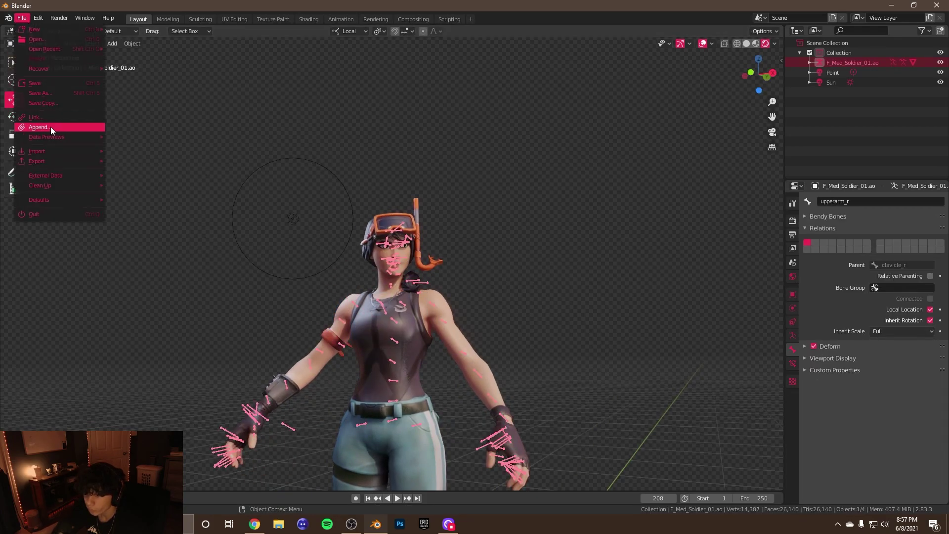
click(43, 125)
double_click(385, 326)
double_click(400, 247)
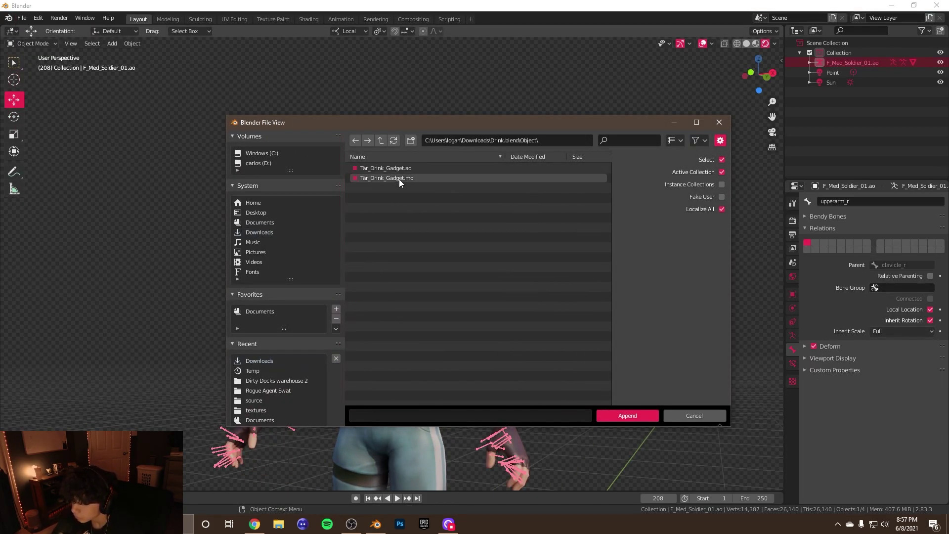
double_click(399, 179)
Rotate and move the drink cup in front of the character so that its straw meets the mouth
middle_drag(422, 287, 354, 291)
click(14, 118)
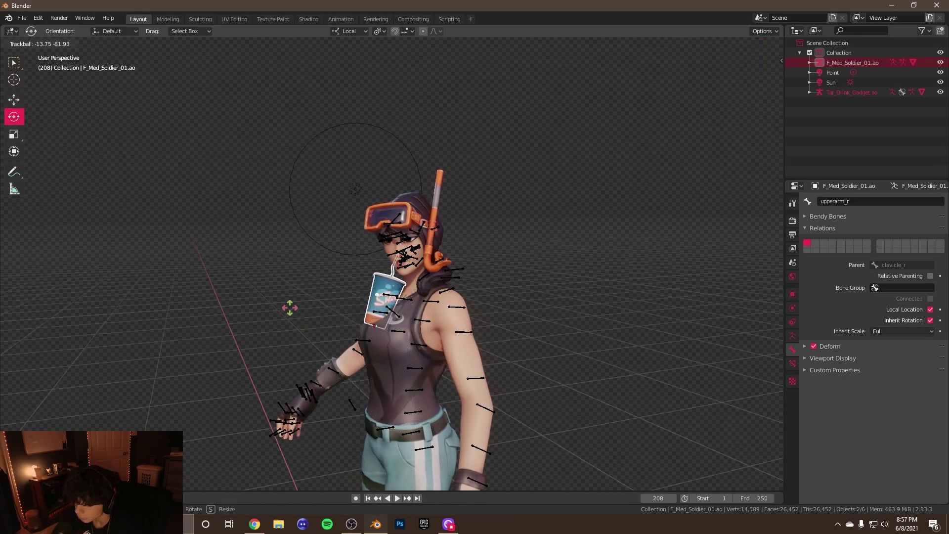
scroll(28, 123, up, 6)
click(13, 99)
middle_drag(277, 317, 459, 366)
drag(460, 366, 458, 363)
middle_drag(458, 364, 406, 421)
click(406, 422)
scroll(491, 182, up, 5)
In Pose Mode, move the L_lip_corner and C_lip_lower_mid bones to close the lips around the straw
key(ctrl+Tab)
click(381, 236)
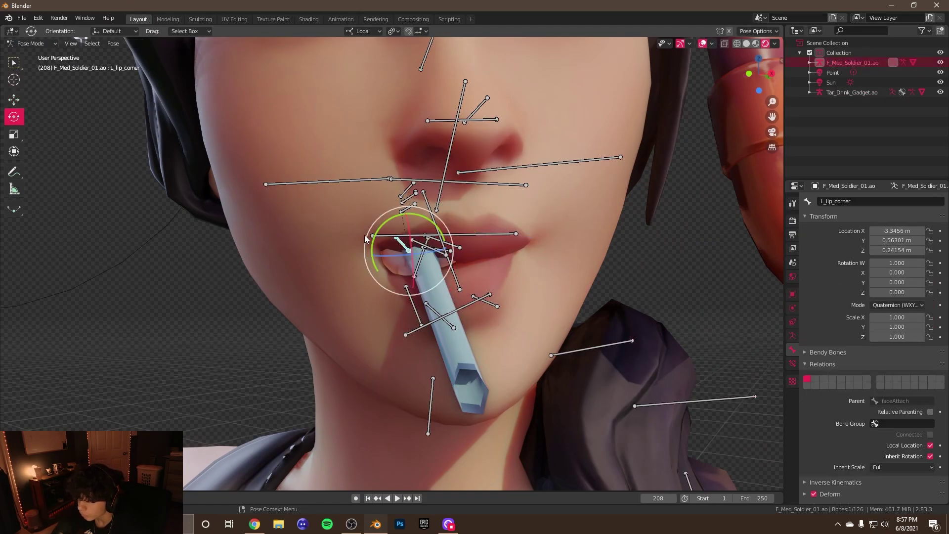
click(19, 99)
drag(407, 228, 406, 270)
drag(446, 255, 521, 241)
drag(460, 283, 489, 302)
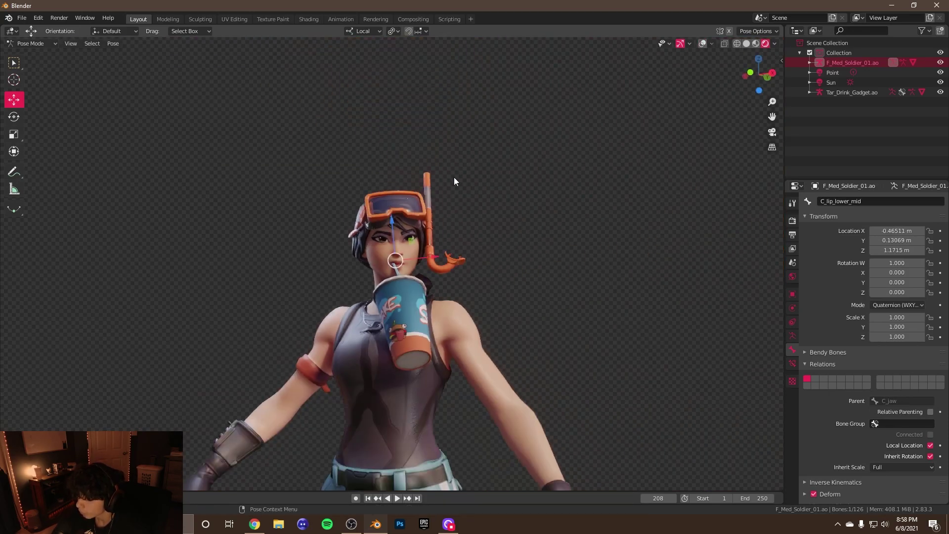
Rotate the character's right upper arm and the lowerarm_r bone to bring the hand to the cup
click(324, 345)
drag(324, 344, 339, 318)
click(277, 385)
drag(276, 385, 326, 411)
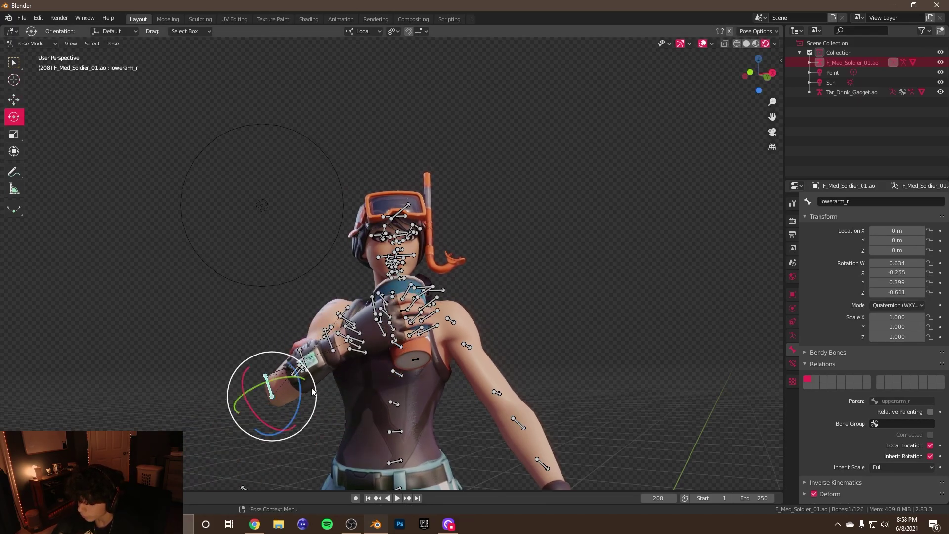
Rotate the right hand's thumb bones, including thumb_03_r, to fit the grip around the cup
scroll(387, 373, up, 3)
click(332, 445)
click(360, 423)
middle_drag(376, 415, 470, 371)
click(376, 387)
key(r)
click(402, 380)
click(378, 371)
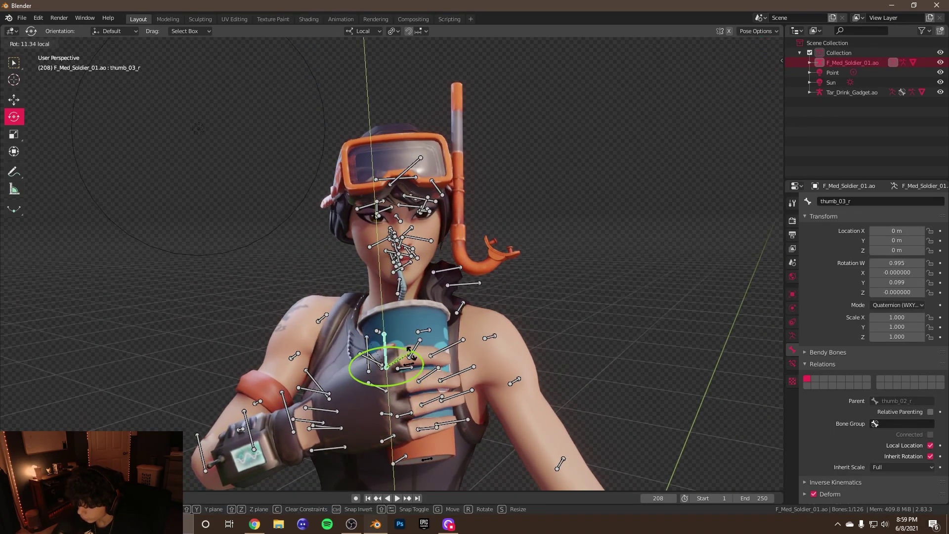
middle_drag(390, 385, 410, 373)
drag(402, 376, 409, 367)
click(409, 367)
Rotate the right hand's finger bones freely, one after another, to wrap the fingers around the cup
mouse_move(409, 367)
middle_down()
mouse_move(425, 369)
mouse_move(417, 372)
middle_up()
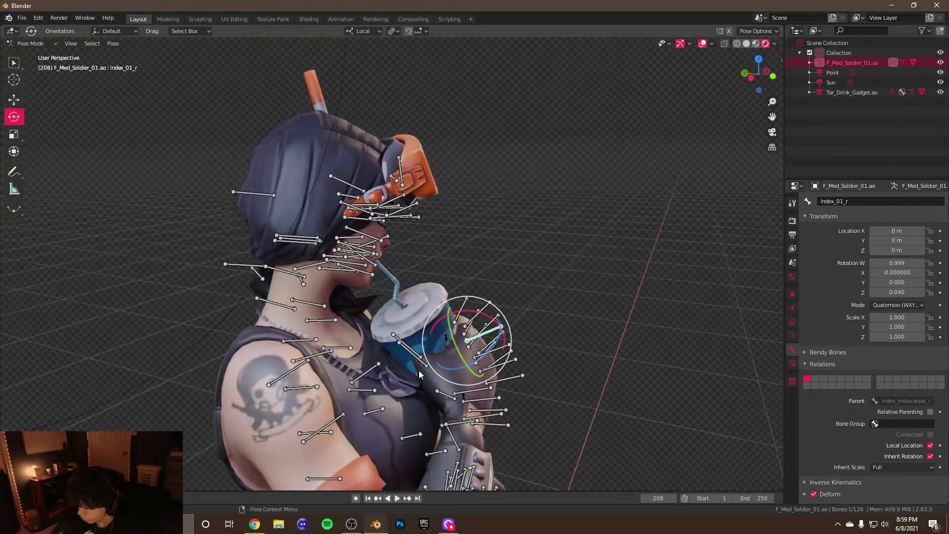
click(455, 391)
key(r)
key(r)
click(445, 338)
mouse_move(446, 337)
middle_down()
mouse_move(409, 310)
mouse_move(441, 313)
mouse_move(407, 358)
mouse_move(461, 346)
middle_up()
click(438, 315)
key(r)
key(r)
click(435, 321)
click(406, 357)
scroll(460, 346, up, 3)
click(469, 414)
key(r)
key(r)
click(494, 422)
Rotate the upperarm_l bone to lower the left arm beside the body, and check the pose with the overlays hidden
middle_drag(494, 423, 455, 360)
click(435, 296)
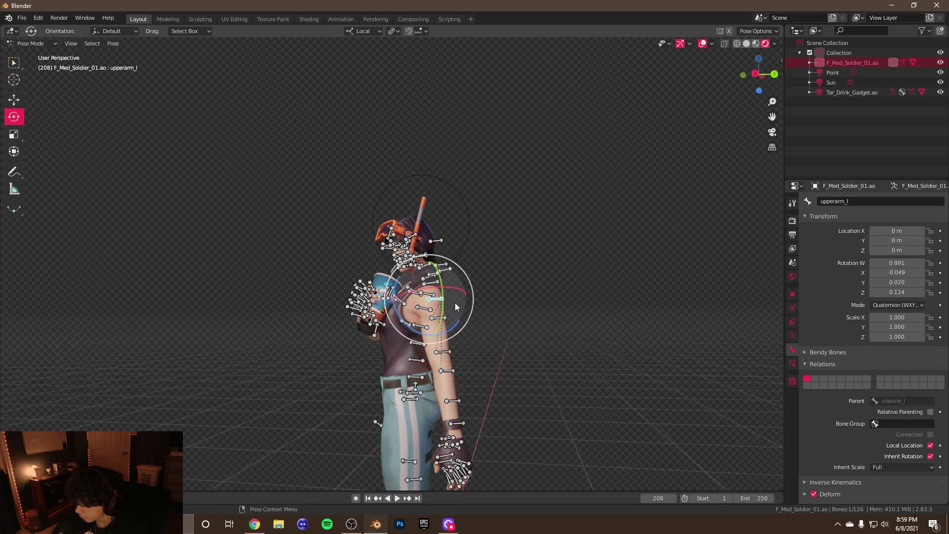
middle_drag(475, 391, 450, 341)
key(r)
key(shift+alt+z)
scroll(612, 123, up, 5)
scroll(612, 124, down, 5)
scroll(654, 77, up, 5)
middle_drag(612, 123, 654, 77)
key(shift+alt+z)
Rotate the upperarm_l bone about its Z axis to refine how the left arm hangs beside the body
middle_drag(457, 285, 366, 393)
key(r)
key(z)
click(409, 425)
Rotate the left hand's finger bones about their Z axes, starting with the middle finger from middle_01_l, to curl them naturally
click(399, 393)
middle_drag(504, 406, 486, 417)
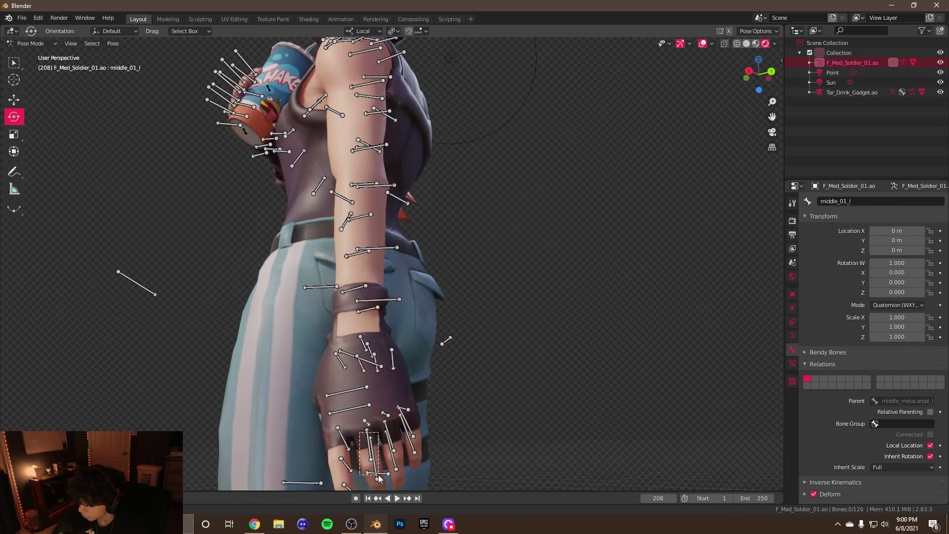
key(r)
key(z)
click(371, 445)
click(465, 457)
middle_drag(371, 445, 527, 390)
shift+click(464, 457)
key(r)
key(z)
click(572, 399)
Rotate further bones of the left hand, first about the Z axis and one more freely, to relax the remaining fingers
click(335, 410)
click(326, 420)
shift+click(334, 438)
key(ctrl+z)
shift+click(386, 395)
key(r)
key(z)
click(398, 402)
click(465, 376)
key(r)
click(496, 378)
click(438, 421)
Adjust the rotation of the foot_r bone, deselect all bones and check the pose with the overlays hidden
scroll(526, 390, down, 5)
middle_drag(415, 410, 373, 443)
click(435, 415)
click(452, 413)
click(363, 437)
drag(374, 443, 509, 351)
scroll(509, 351, up, 5)
key(alt+a)
scroll(577, 256, down, 5)
middle_drag(576, 256, 480, 269)
scroll(480, 264, down, 2)
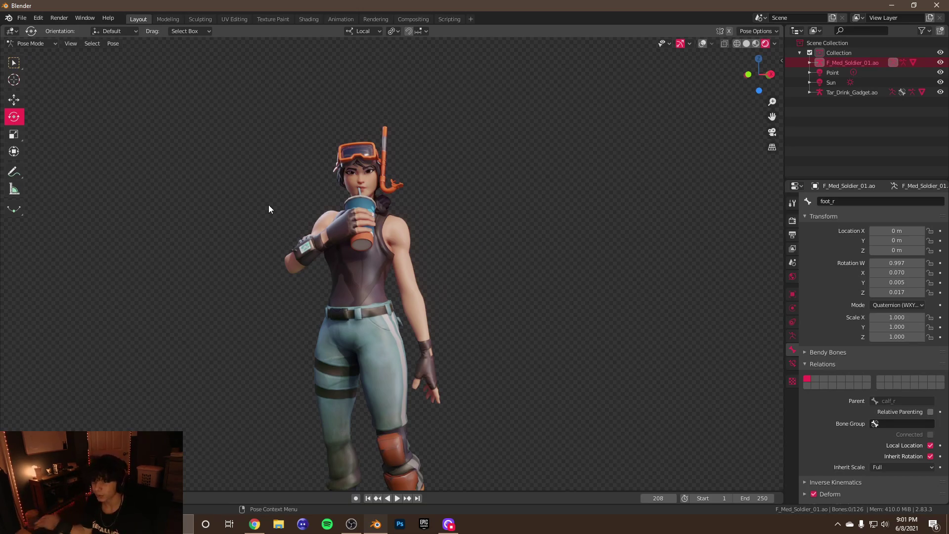
Show the overlays and rotate the L_eye and R_eye bones together freely to redirect the character's gaze
scroll(507, 139, up, 6)
drag(771, 118, 816, 430)
click(702, 43)
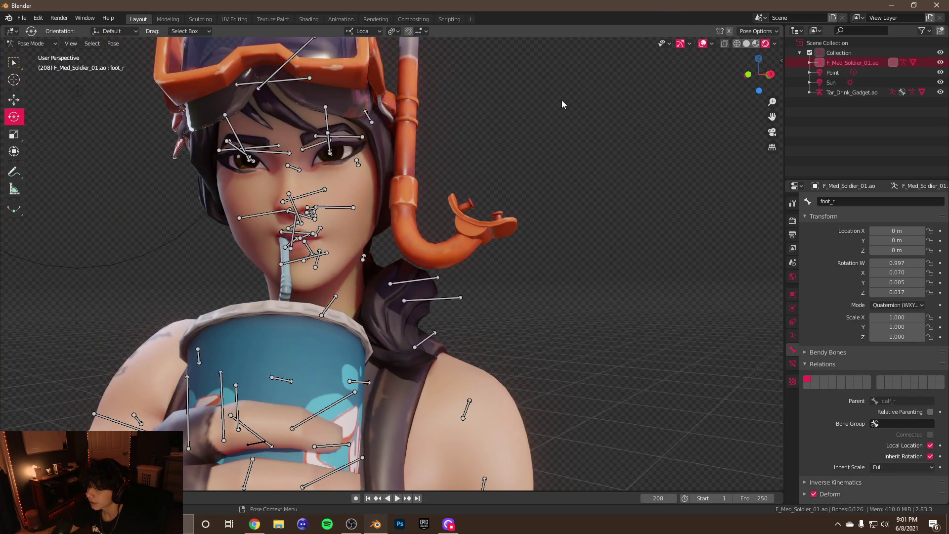
click(331, 156)
middle_drag(332, 154, 365, 146)
drag(348, 148, 336, 163)
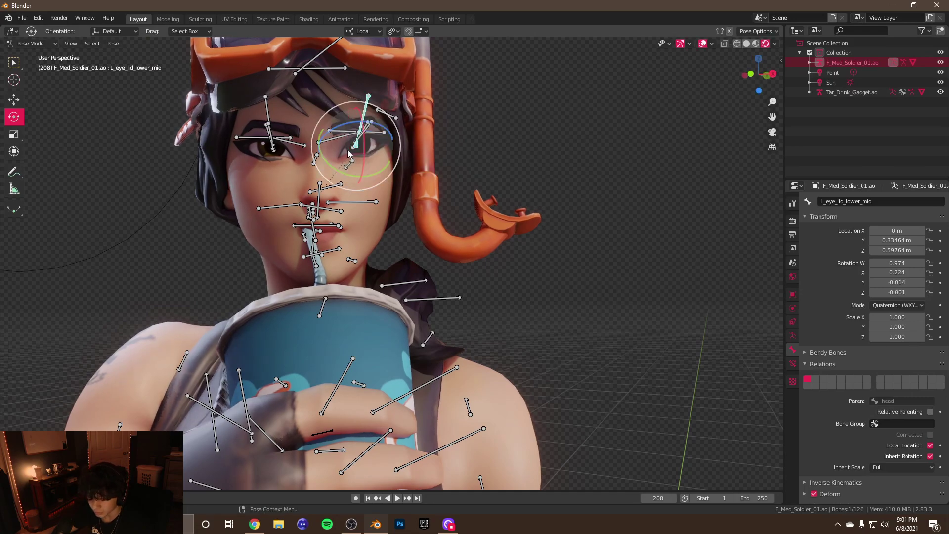
scroll(347, 151, up, 3)
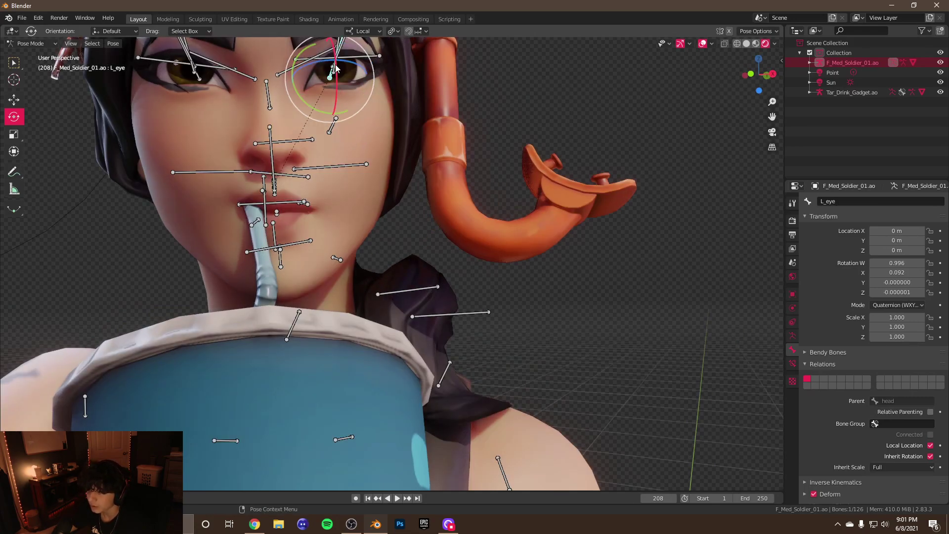
shift+click(198, 76)
key(r)
key(r)
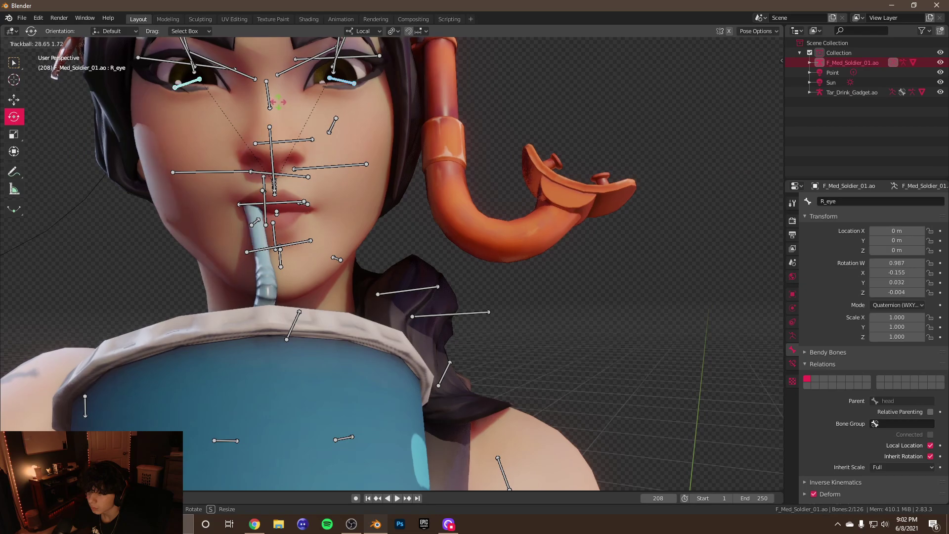
click(310, 95)
Try rotating both eye bones further with the overlays hidden, and undo that rotation
scroll(310, 96, down, 3)
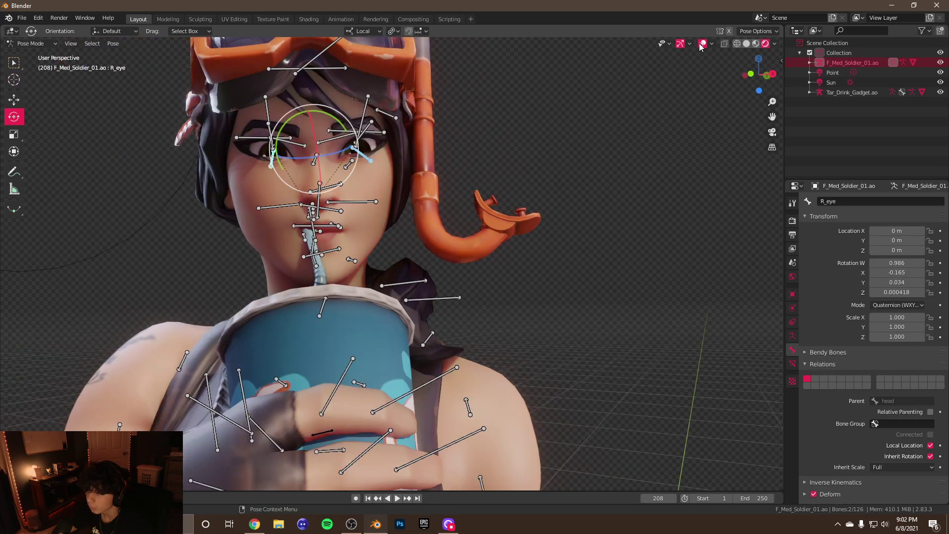
click(702, 44)
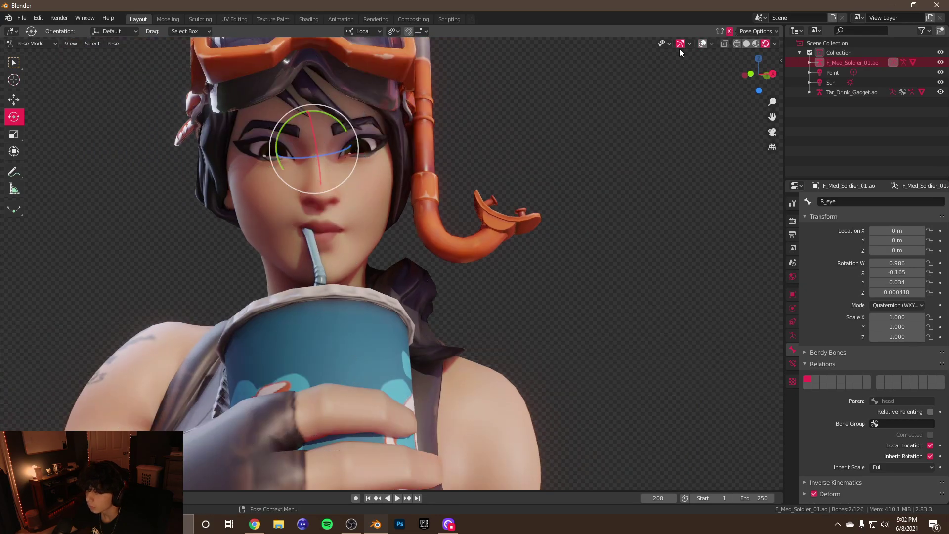
drag(360, 137, 358, 145)
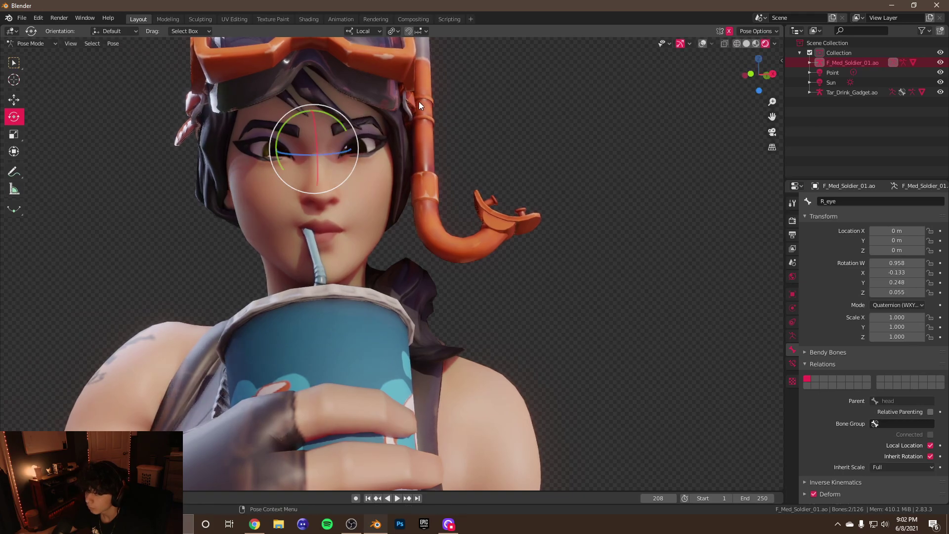
key(ctrl+z)
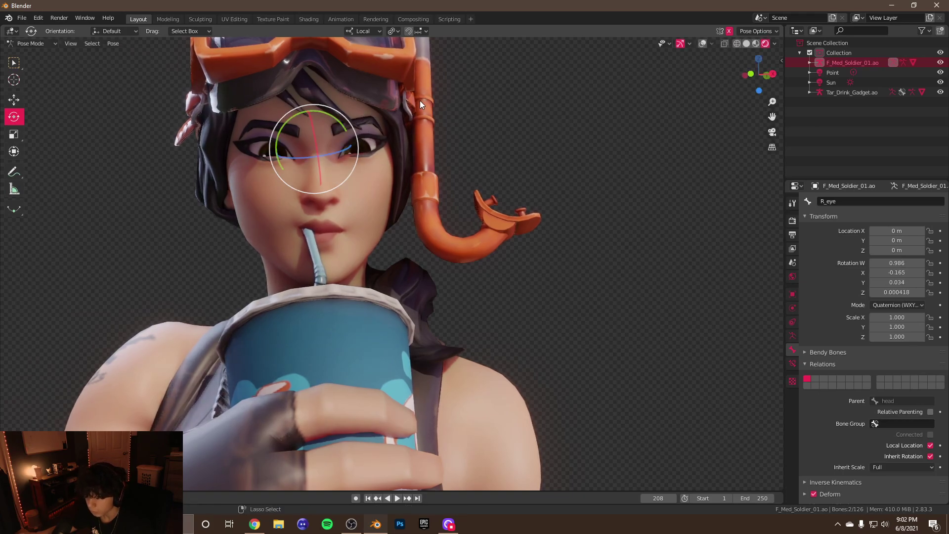
click(702, 44)
Rotate only the L_eye bone freely to match the other eye, and check the gaze with the overlays hidden
click(372, 155)
key(r)
key(r)
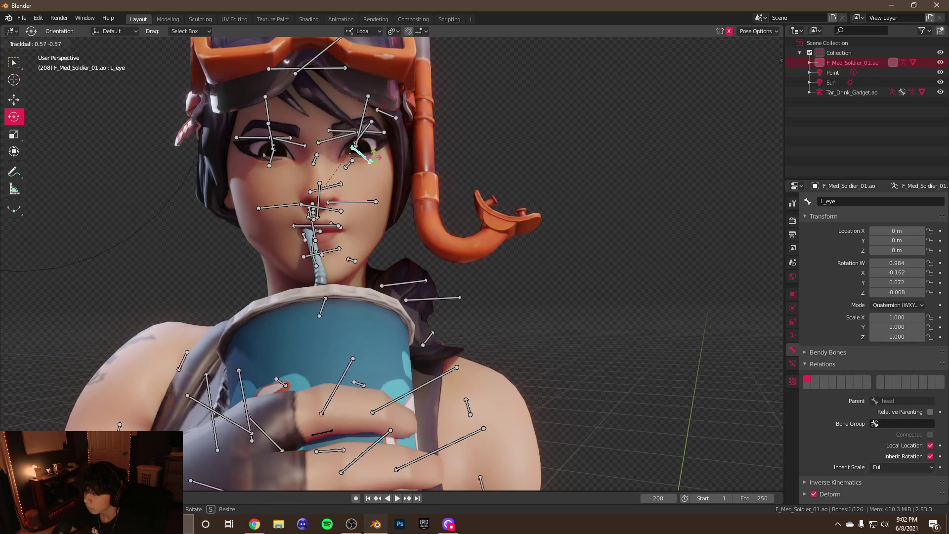
click(703, 44)
scroll(549, 109, down, 5)
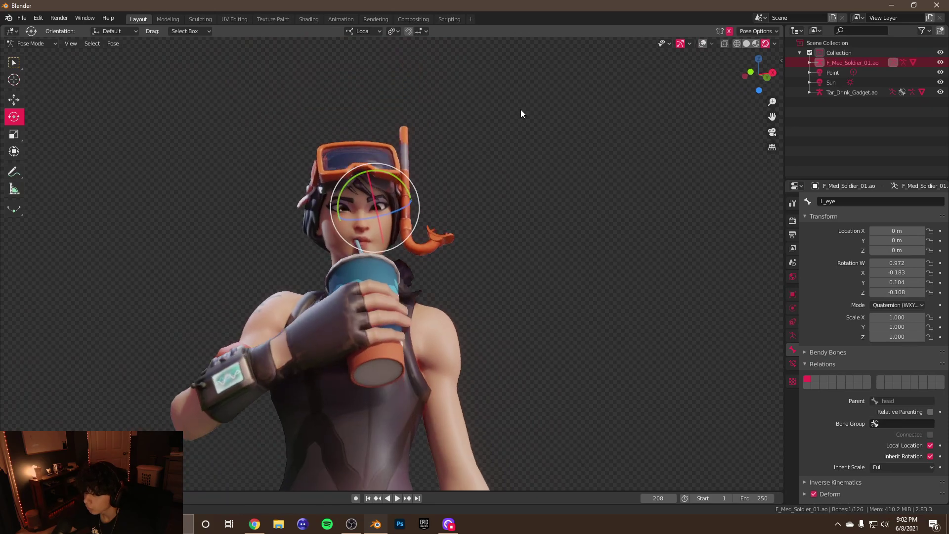
scroll(459, 119, up, 4)
scroll(435, 123, up, 5)
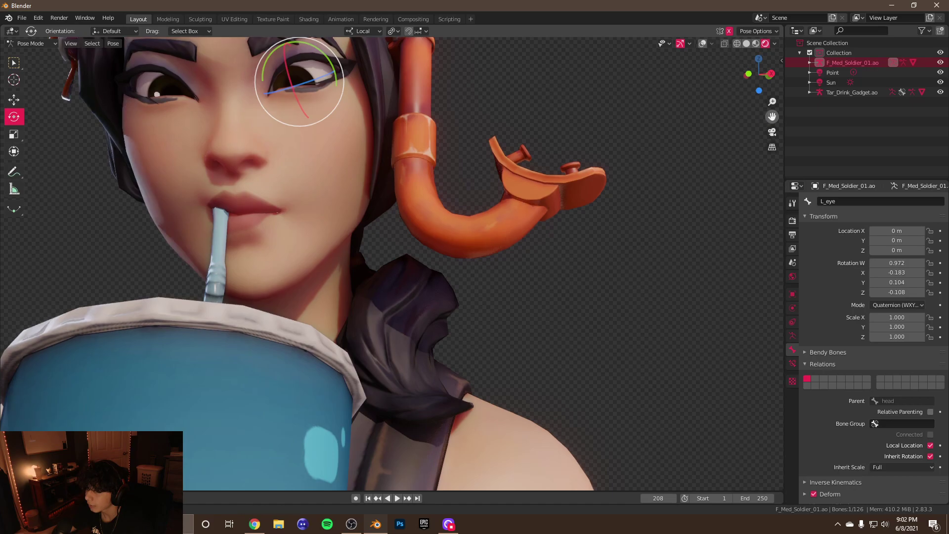
Move L_eye_lid_upper_mid and R_eye_lid_upper_mid together about 0.39 m down their local Z axis to lower the upper eyelids
drag(771, 117, 705, 102)
click(703, 43)
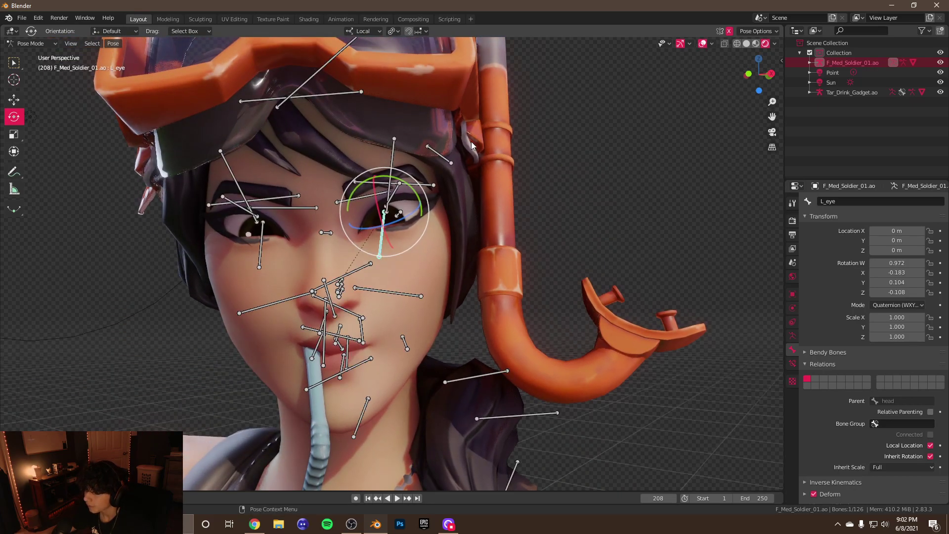
click(397, 189)
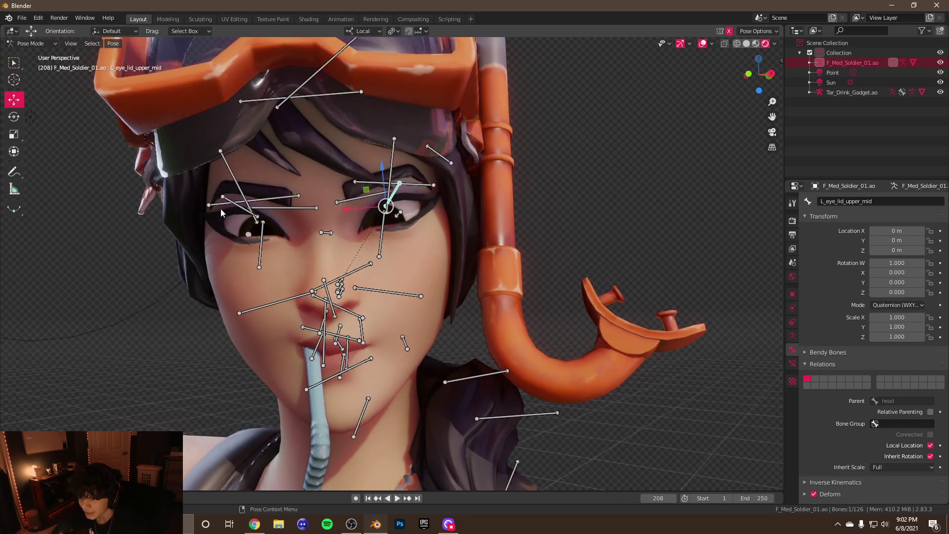
shift+click(246, 212)
drag(317, 183, 321, 187)
scroll(344, 174, down, 6)
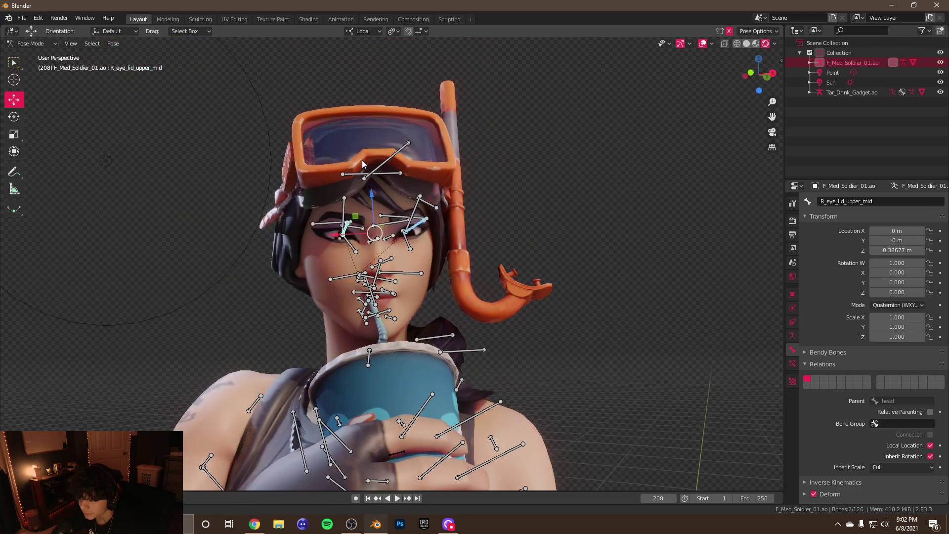
Hide the overlays and examine the character's face and full body pose from several distances and angles
click(702, 44)
scroll(589, 116, down, 4)
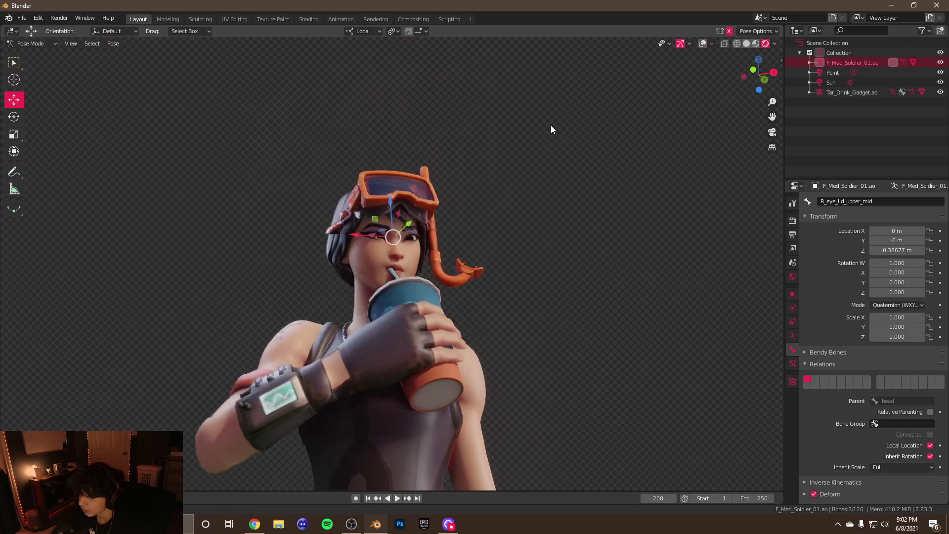
scroll(496, 173, down, 6)
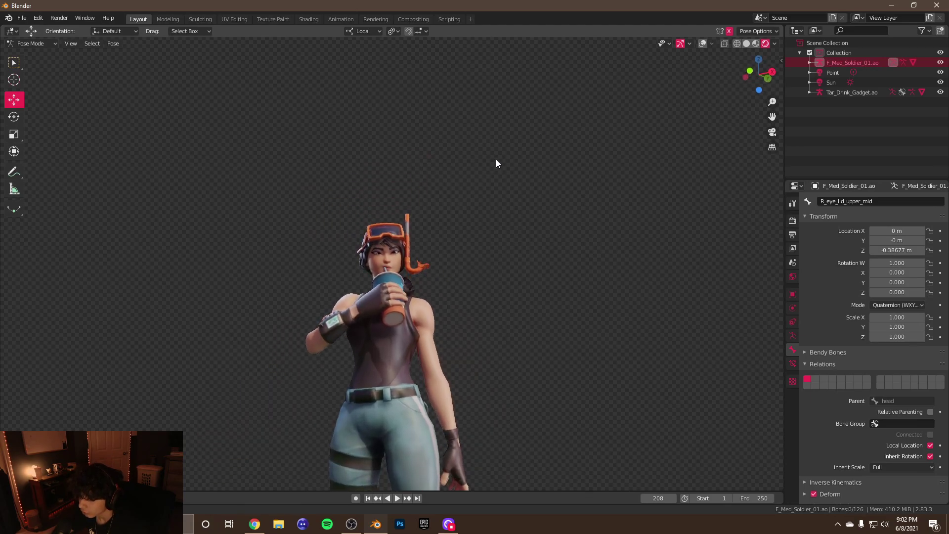
scroll(495, 175, up, 6)
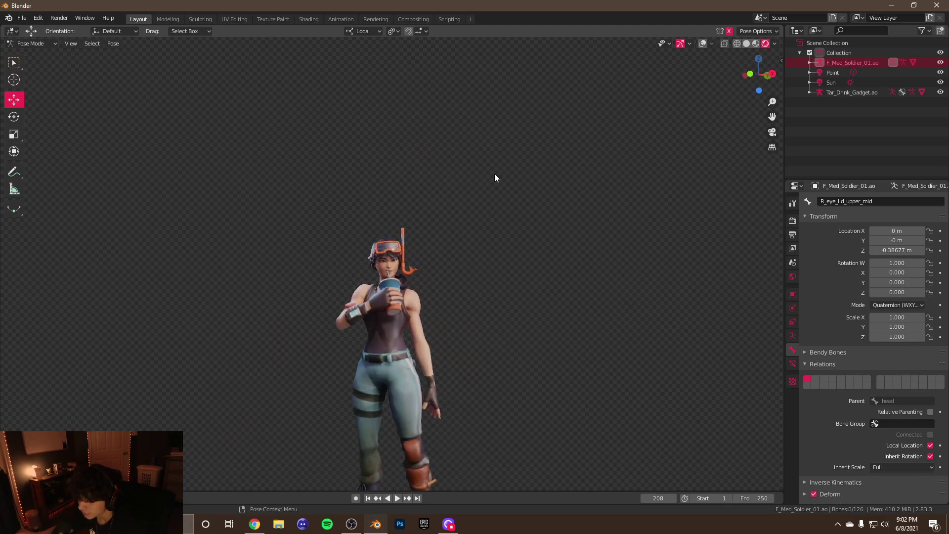
scroll(491, 154, down, 5)
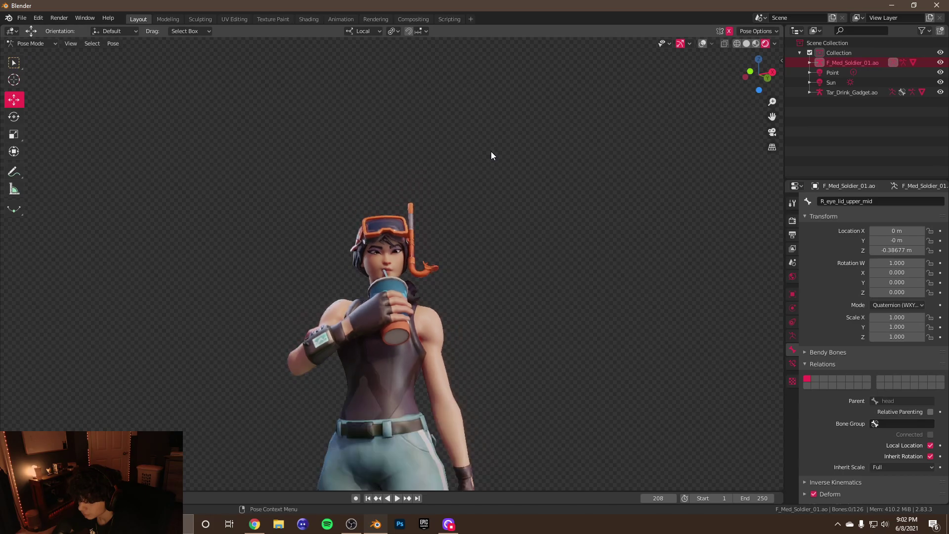
mouse_move(478, 165)
middle_down()
mouse_move(272, 172)
mouse_move(319, 154)
mouse_move(440, 148)
mouse_move(490, 154)
mouse_move(490, 163)
middle_up()
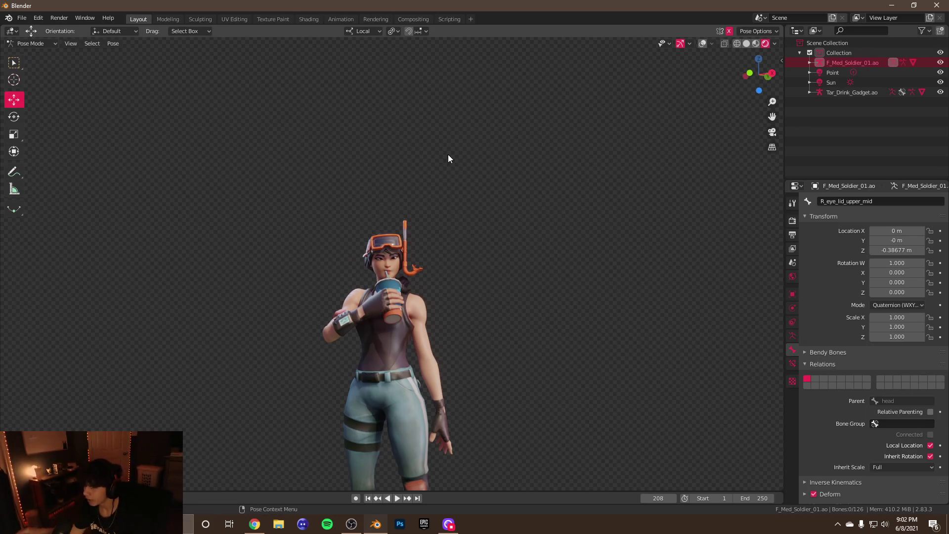
scroll(465, 154, down, 2)
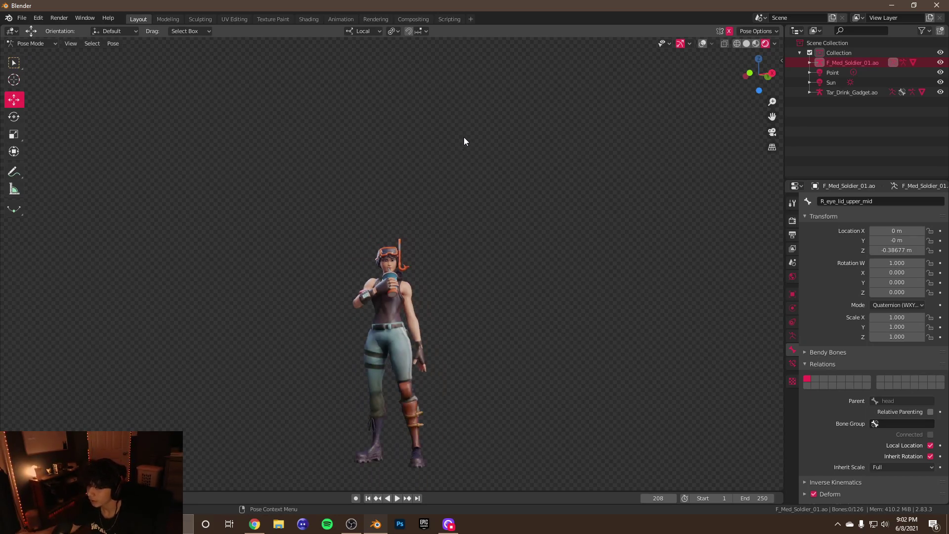
scroll(501, 249, up, 5)
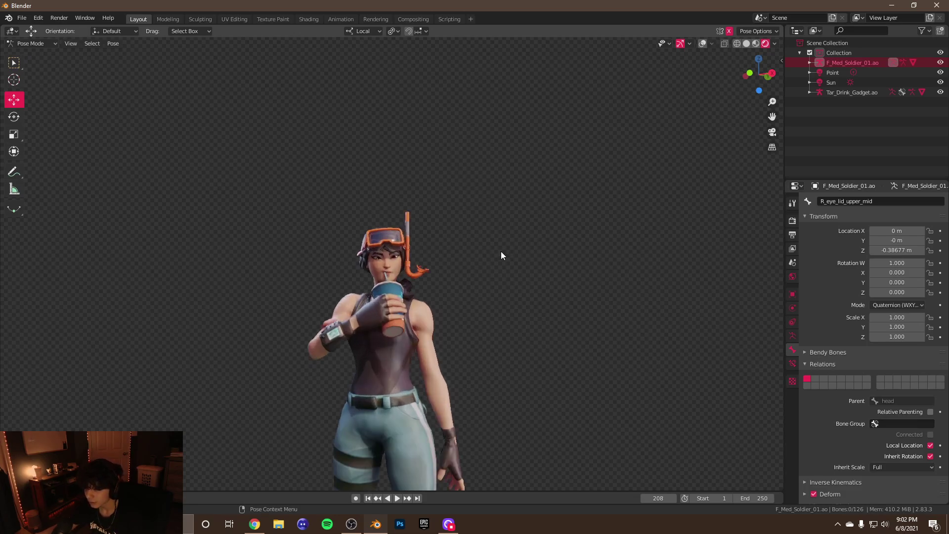
Set the Eevee viewport sampling to 20 in the render settings
click(792, 221)
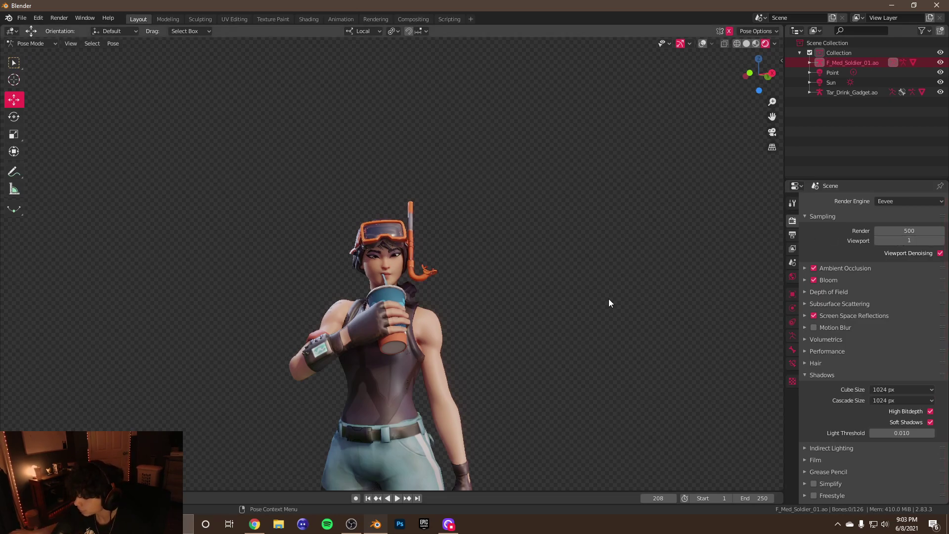
scroll(482, 285, up, 6)
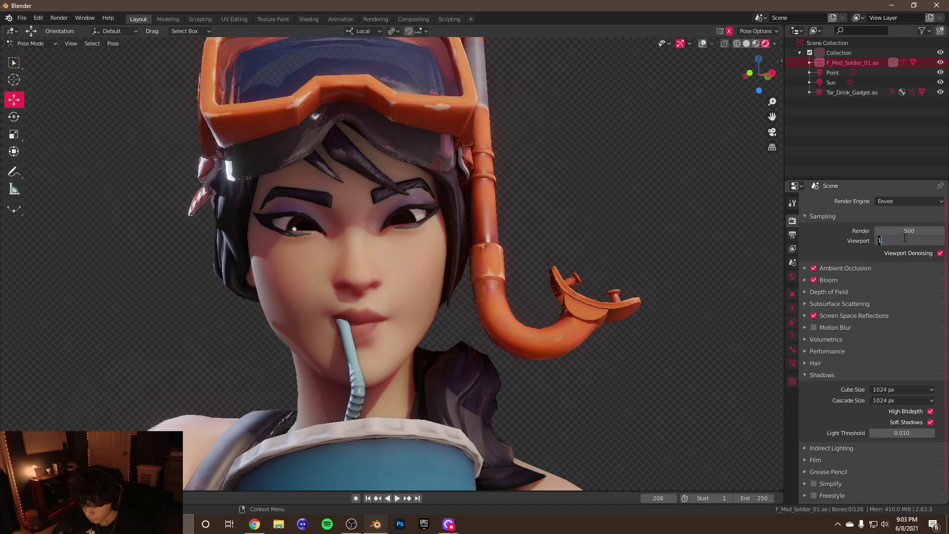
key(Return)
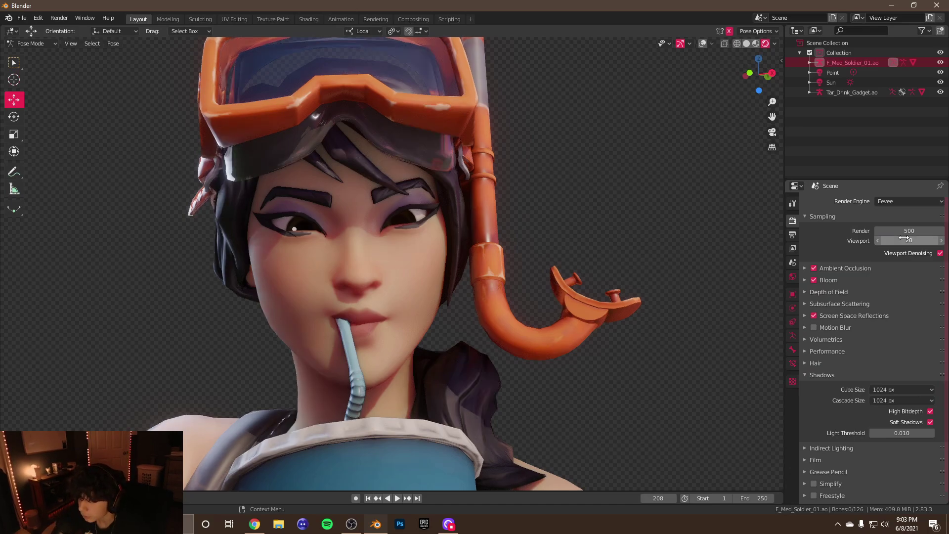
Examine the shading on the face up close and the whole character at the new viewport sampling
scroll(418, 222, up, 2)
middle_drag(419, 219, 456, 230)
scroll(470, 231, down, 3)
scroll(456, 230, down, 3)
mouse_move(465, 331)
middle_down()
mouse_move(458, 307)
mouse_move(463, 322)
middle_up()
scroll(455, 307, down, 3)
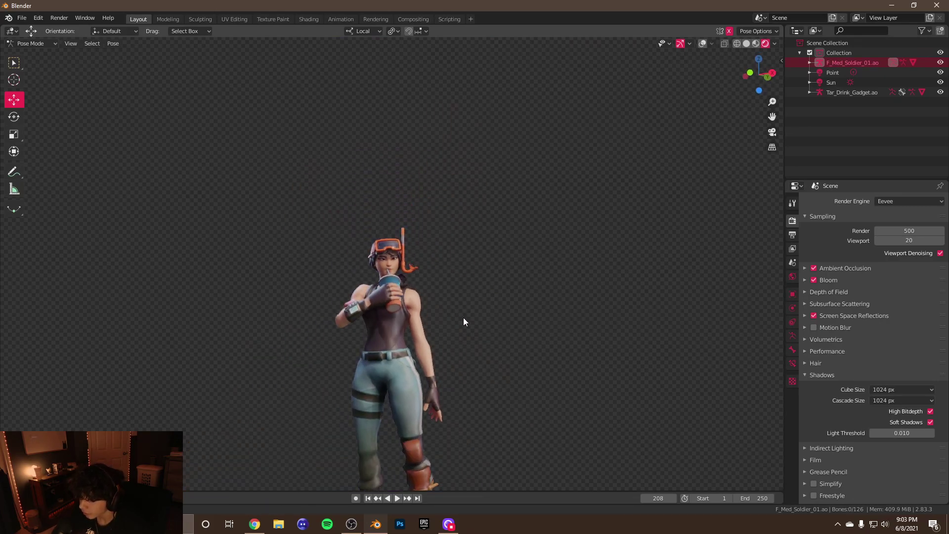
middle_drag(633, 199, 462, 172)
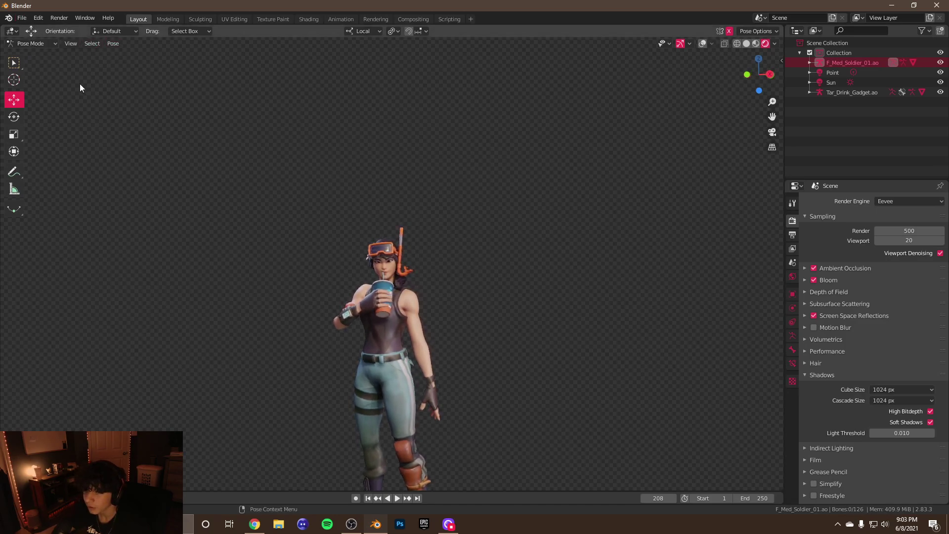
Show the overlays, switch the character's armature from Pose Mode to Object Mode and clear the selection
key(shift+a)
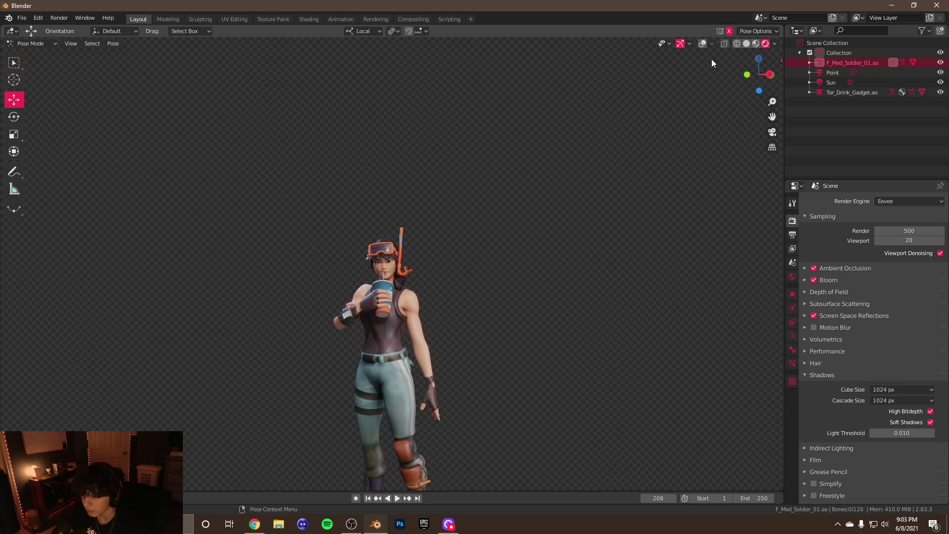
click(701, 44)
click(31, 44)
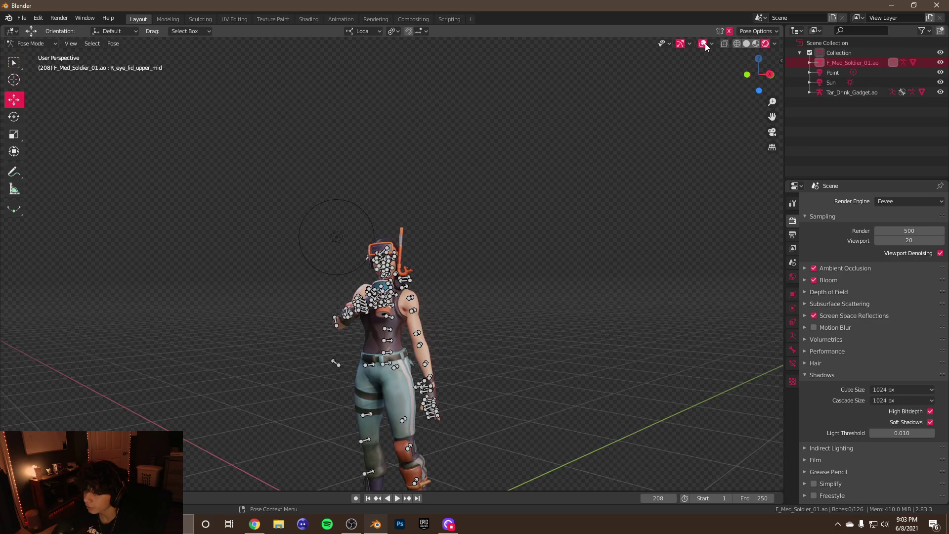
click(28, 44)
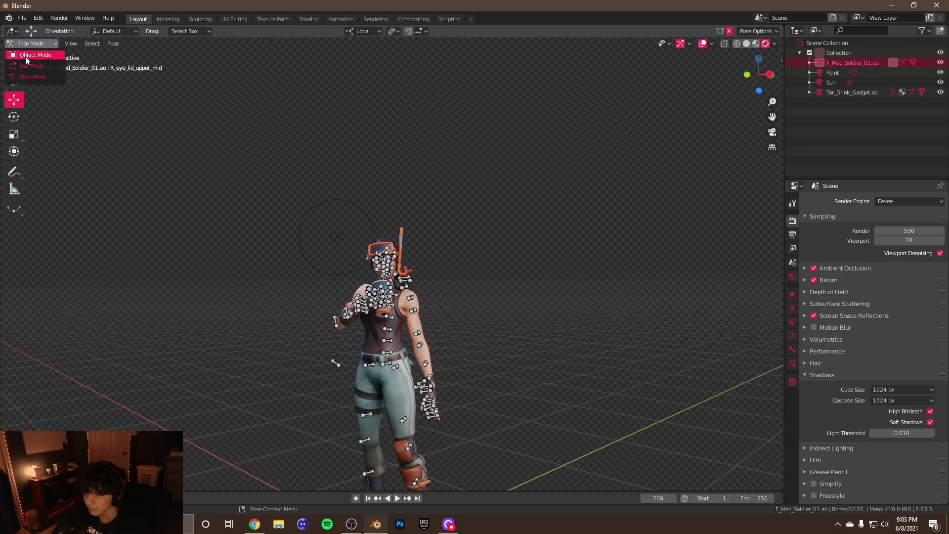
click(28, 55)
click(478, 324)
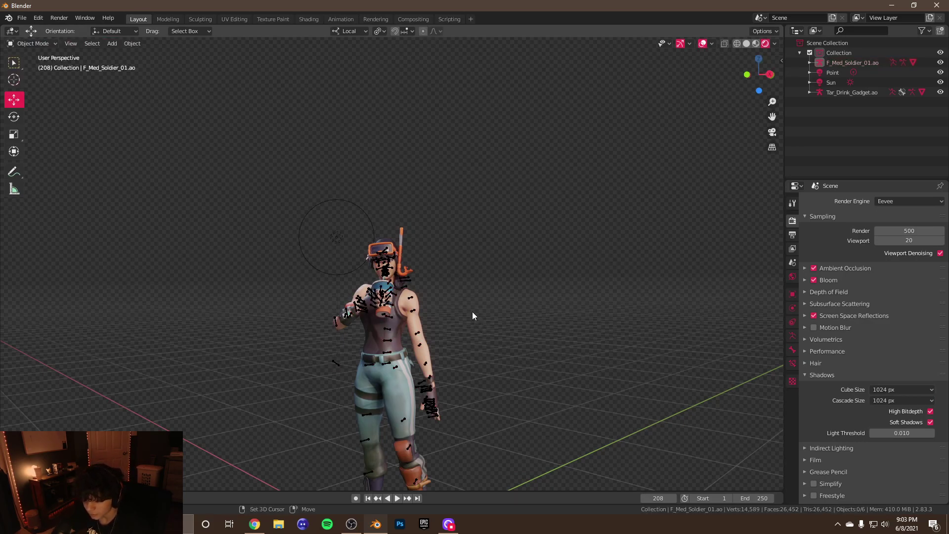
Add a camera to the scene and align it to the current view of the character
key(shift+a)
click(442, 459)
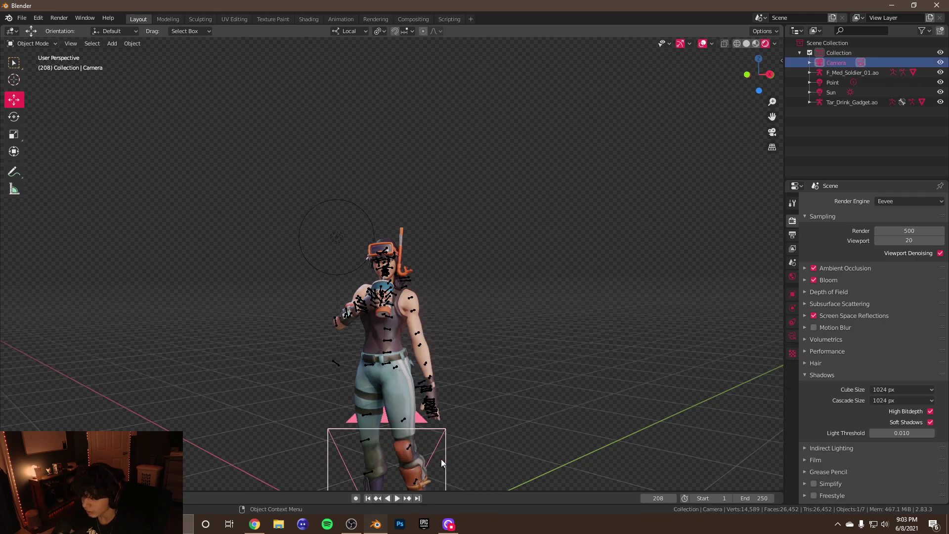
scroll(473, 372, down, 3)
scroll(469, 358, up, 1)
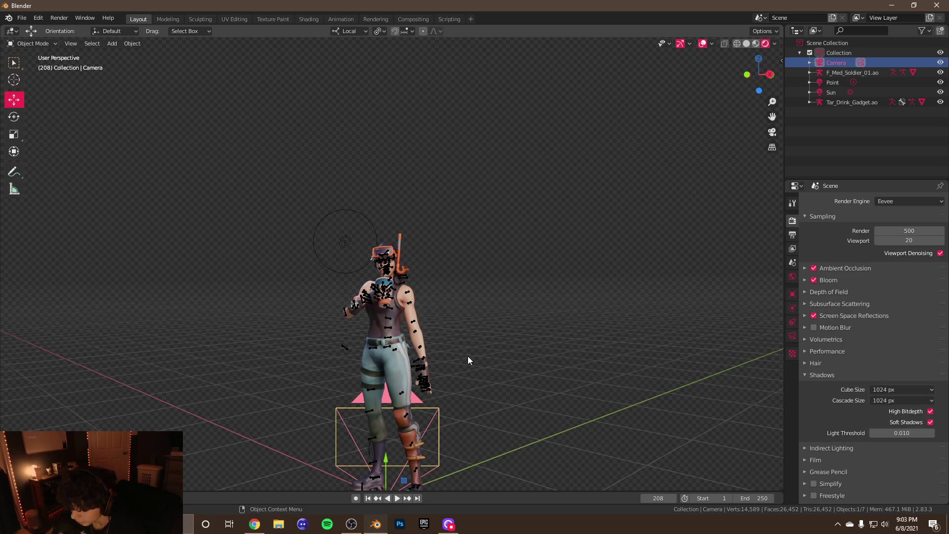
key(KP_0)
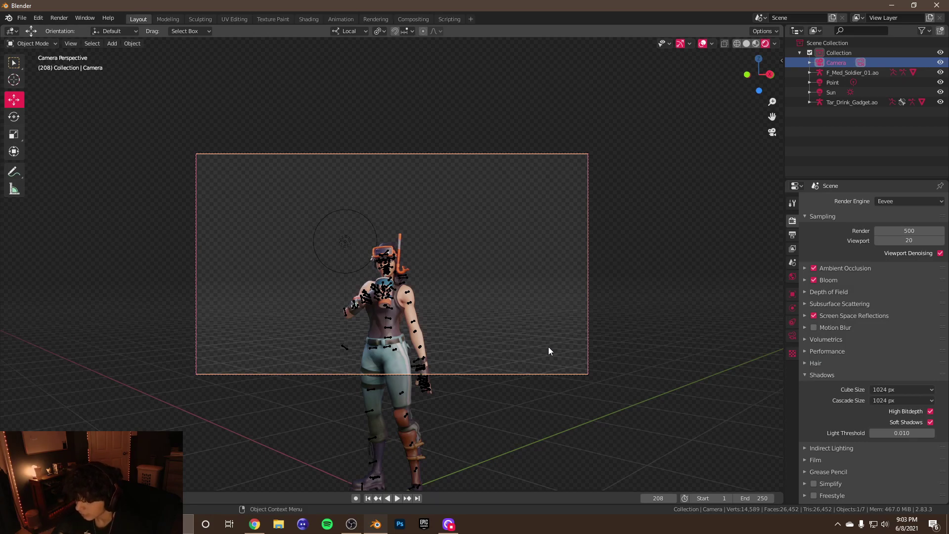
Move the camera closer to the character and look through it again
click(793, 336)
middle_drag(637, 284, 687, 277)
drag(704, 295, 562, 286)
click(772, 132)
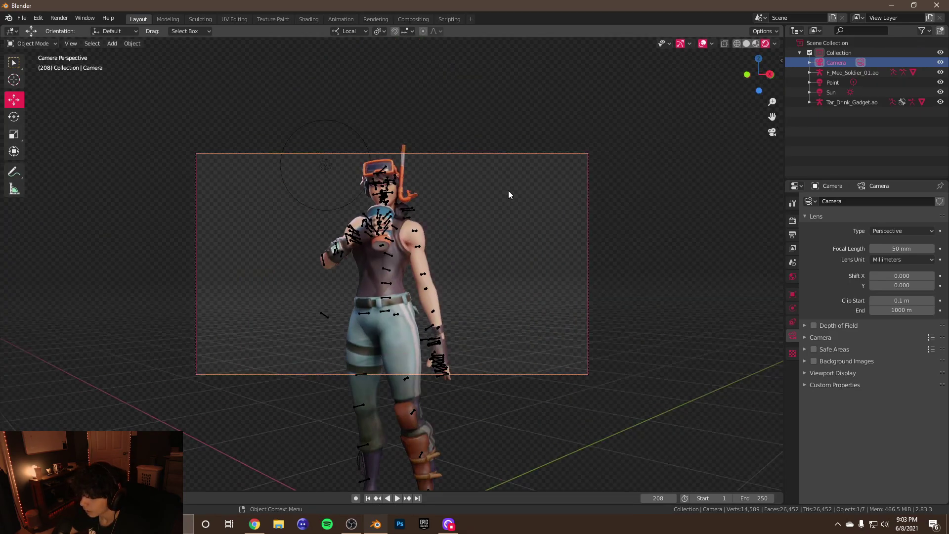
Set the camera's focal length to 41 mm and its vertical shift to -0.030, and hide the viewport overlays
scroll(508, 194, up, 2)
drag(901, 249, 884, 249)
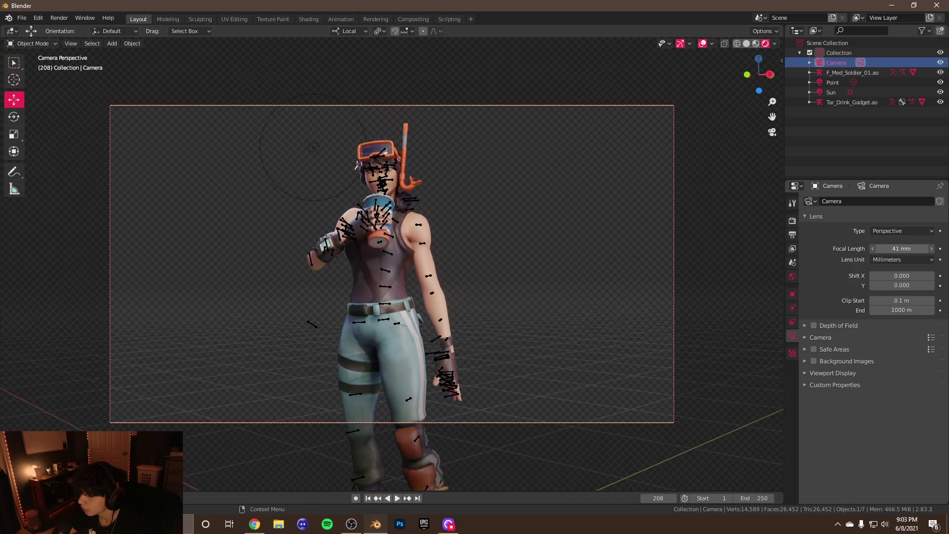
drag(896, 287, 888, 287)
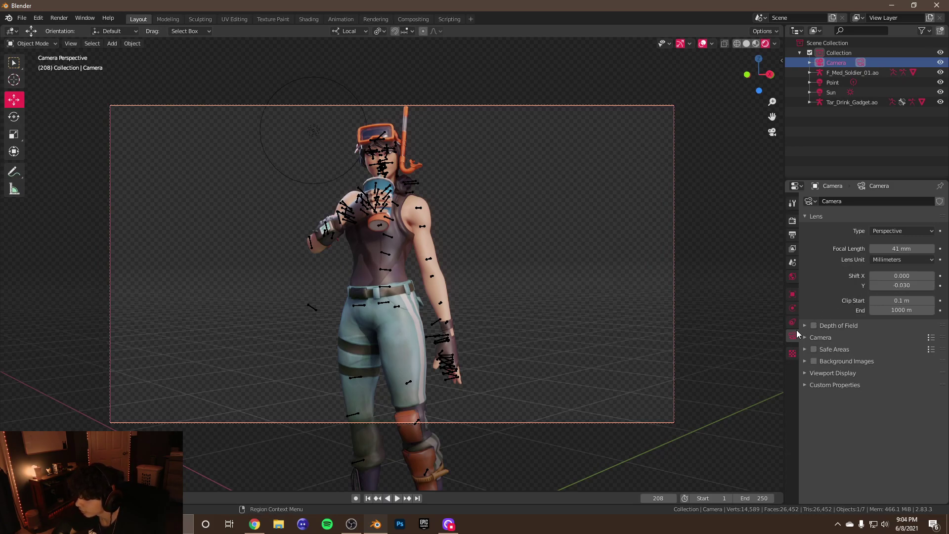
click(704, 43)
scroll(531, 149, up, 4)
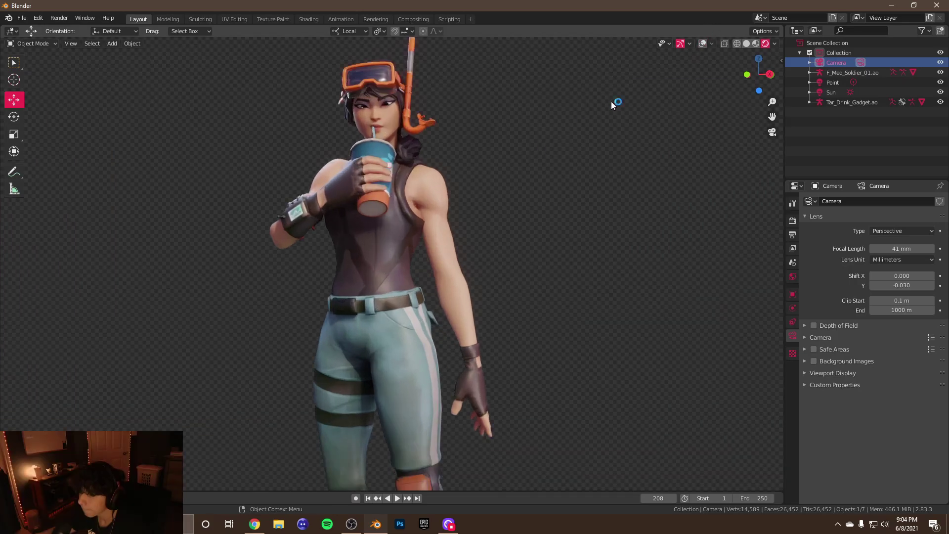
Show the overlays and switch the character's armature to Pose Mode
click(706, 47)
click(432, 182)
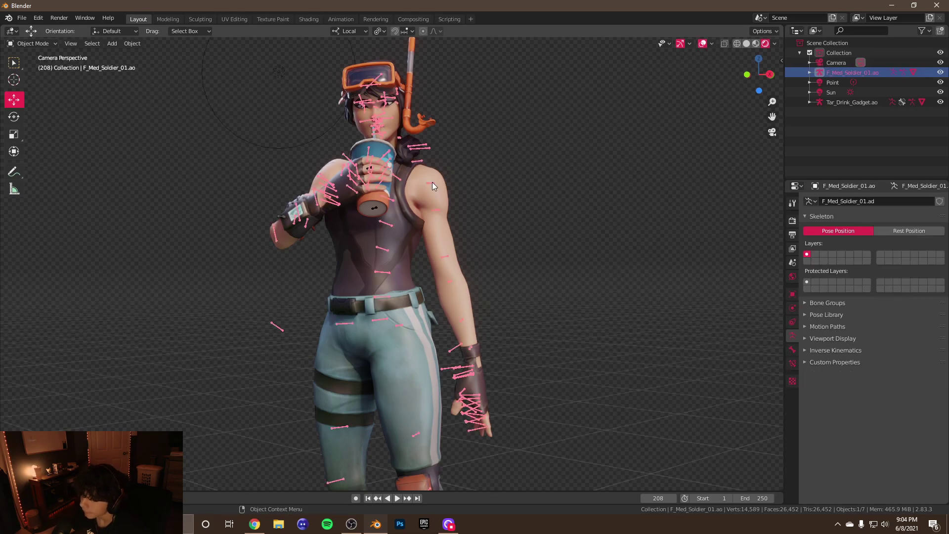
click(33, 43)
click(50, 77)
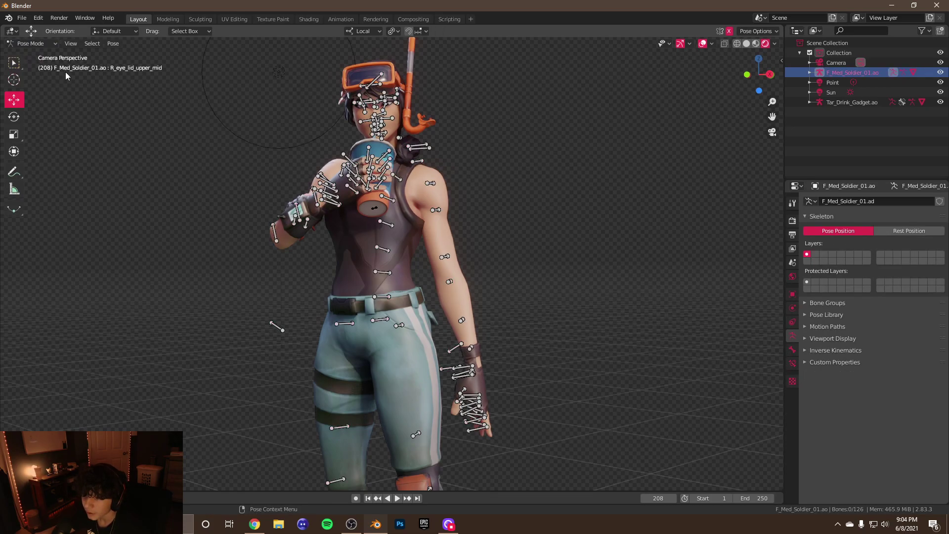
Rotate the character's left clavicle bone to raise the shoulder slightly
click(432, 182)
key(shift+space)
key(r)
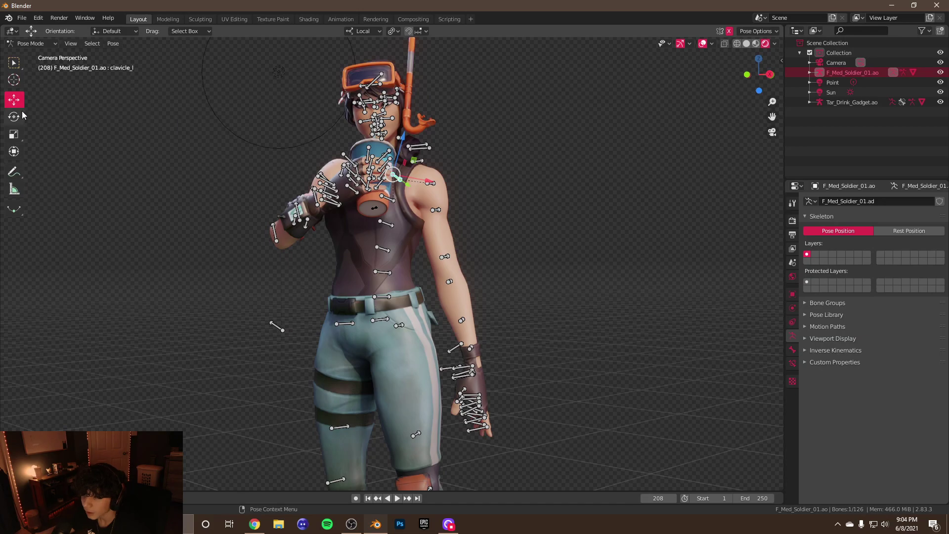
drag(420, 167, 420, 151)
key(ctrl+z)
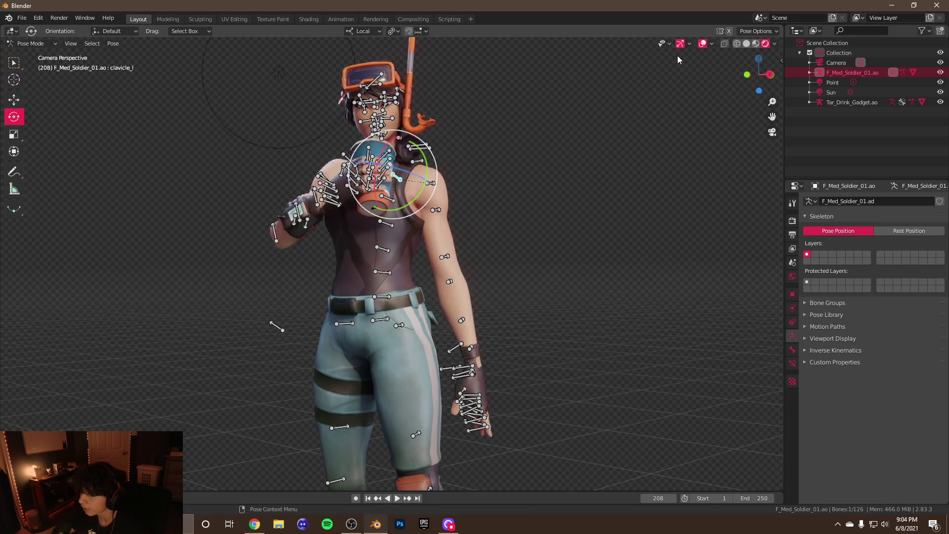
drag(428, 174, 453, 179)
Rotate the left upper arm bone freely to bring the hanging arm closer to the body
click(449, 172)
key(r)
key(r)
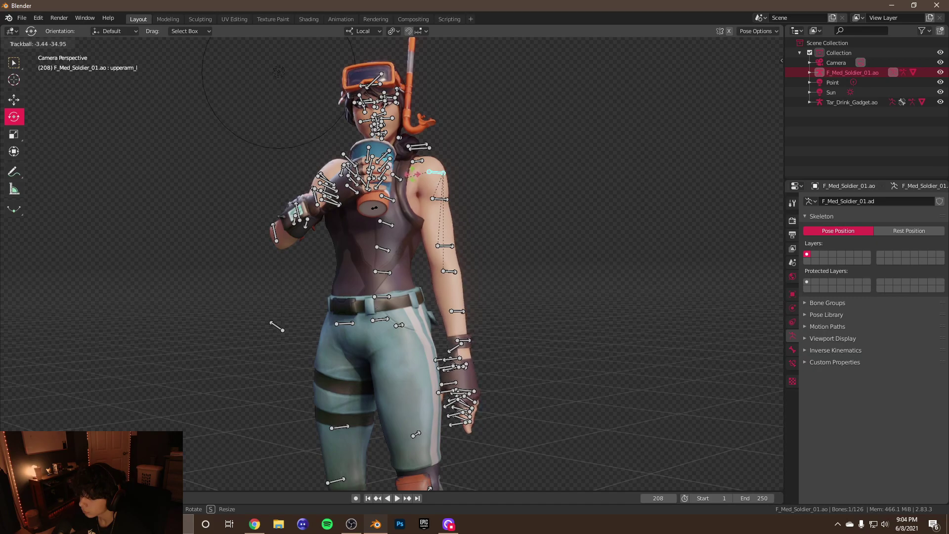
click(432, 176)
Lower the left shoulder with the clavicle bone, and rotate the left upper arm about its local Y axis until it hangs naturally beside the hip
click(397, 177)
drag(424, 173, 433, 192)
click(433, 185)
key(r)
key(y)
key(y)
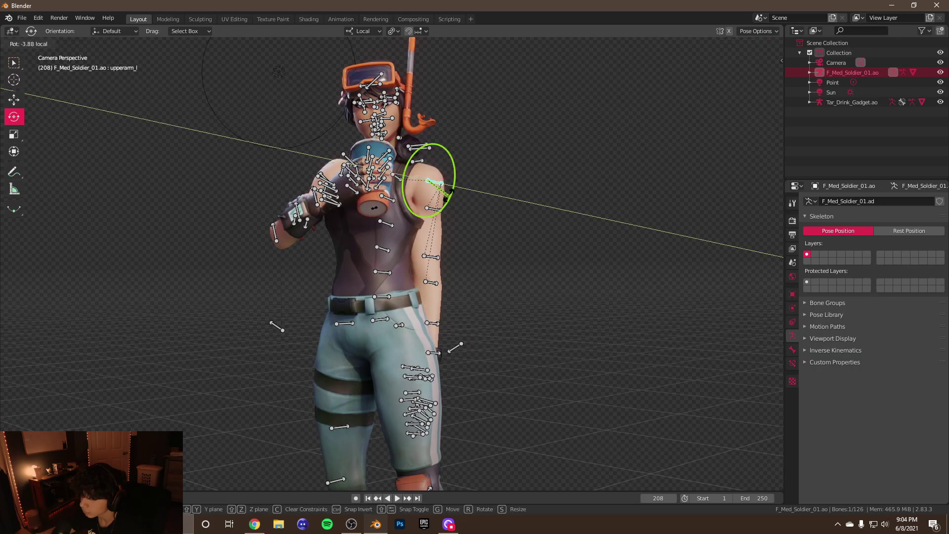
click(499, 177)
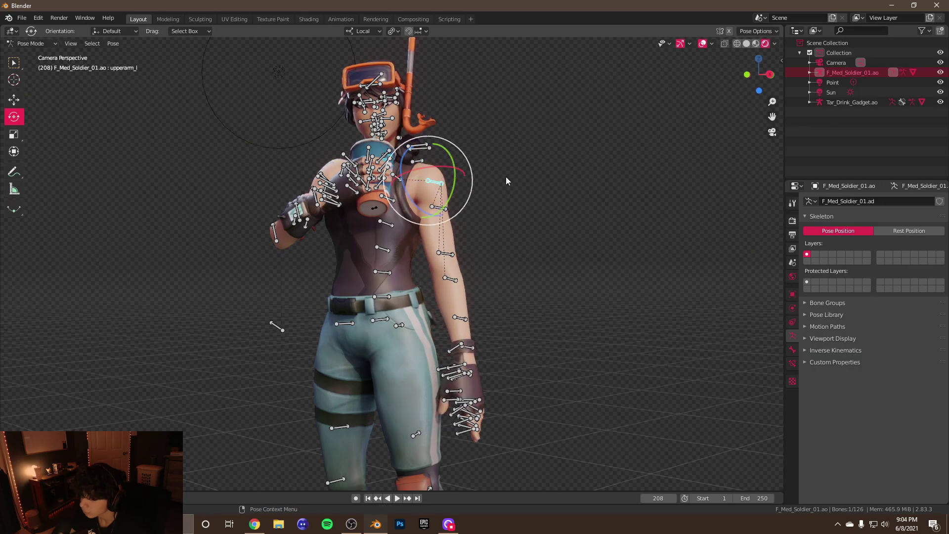
mouse_move(469, 197)
mouse_down()
mouse_move(477, 194)
mouse_move(473, 205)
mouse_move(448, 203)
mouse_move(460, 197)
mouse_up()
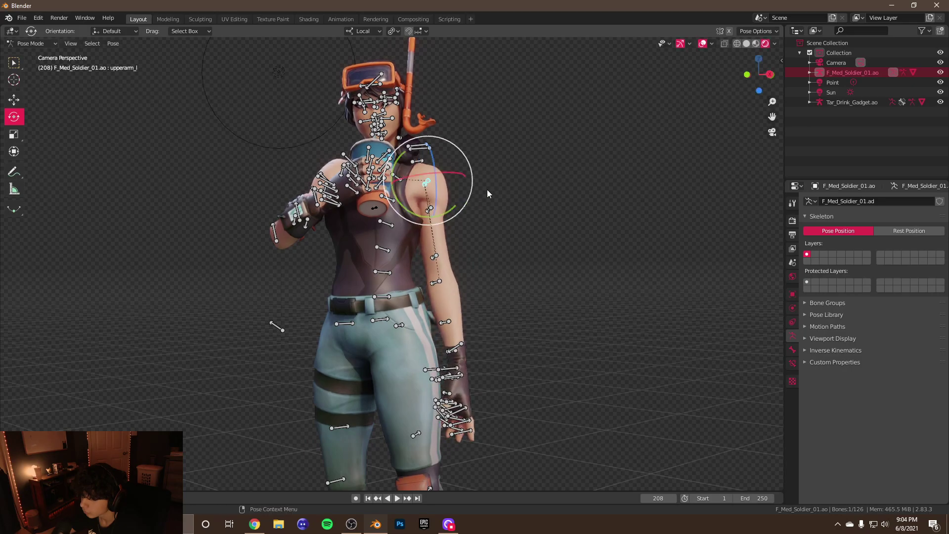
Hide the overlays, fine-tune the left upper arm's rotation within the full camera frame and clear the bone selection
click(704, 44)
scroll(575, 115, down, 3)
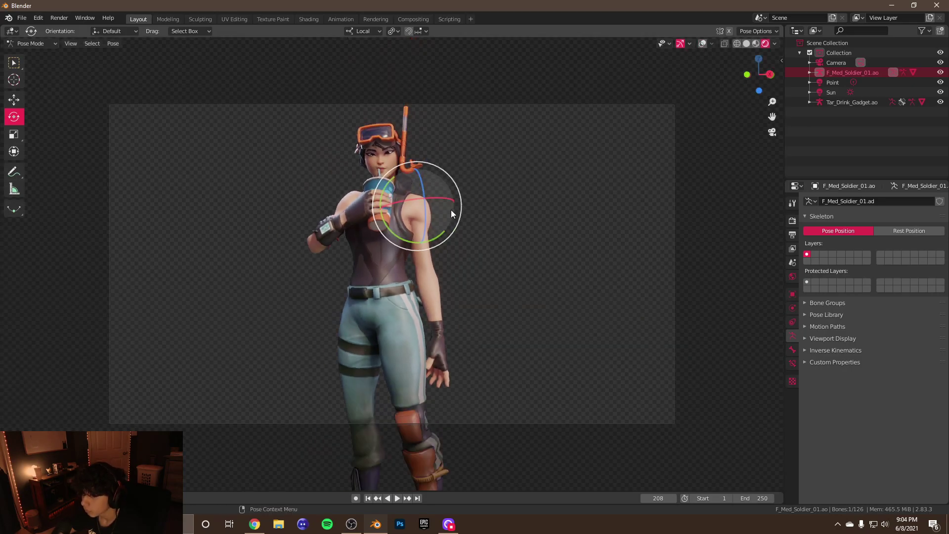
mouse_move(448, 219)
mouse_down()
mouse_move(478, 132)
mouse_move(479, 186)
mouse_move(466, 215)
mouse_move(467, 186)
mouse_move(432, 208)
mouse_move(435, 217)
mouse_move(420, 178)
mouse_move(398, 186)
mouse_move(422, 202)
mouse_move(423, 149)
mouse_move(436, 223)
mouse_move(459, 210)
mouse_up()
key(r)
click(514, 207)
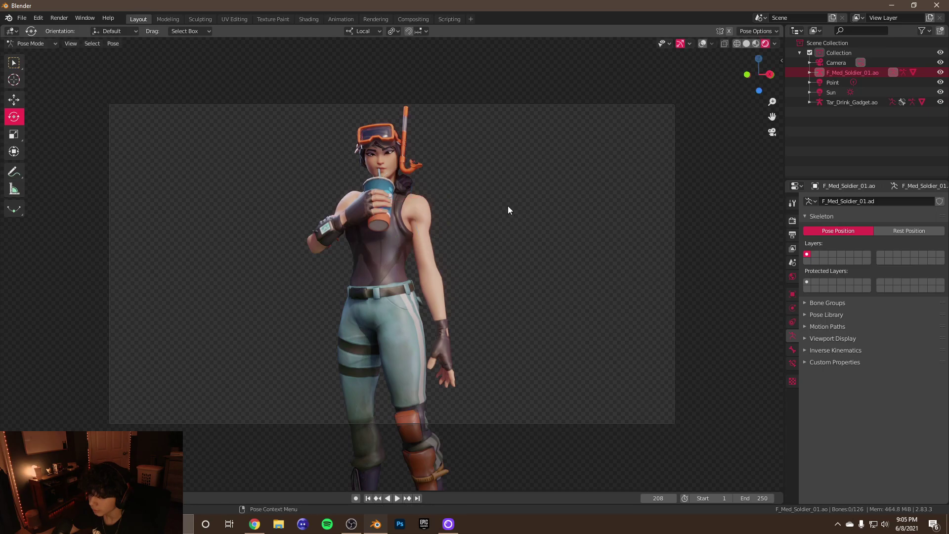
key(KP_0)
key(KP_0)
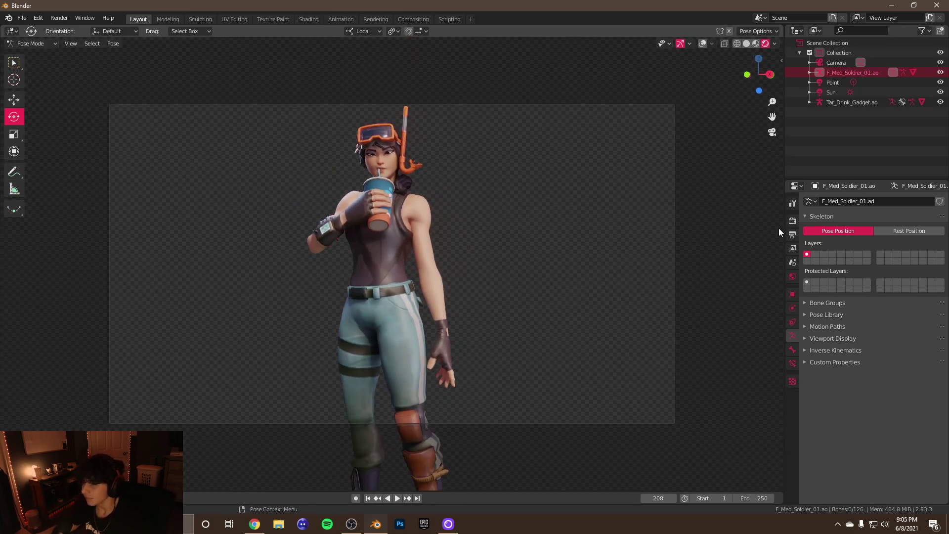
Double the render output resolution to 3840 by 2160 px
click(792, 220)
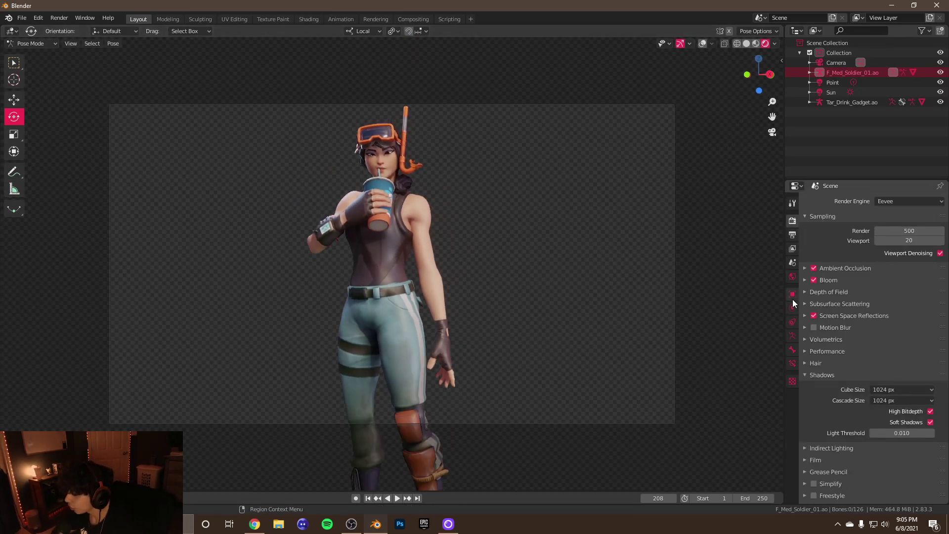
click(792, 249)
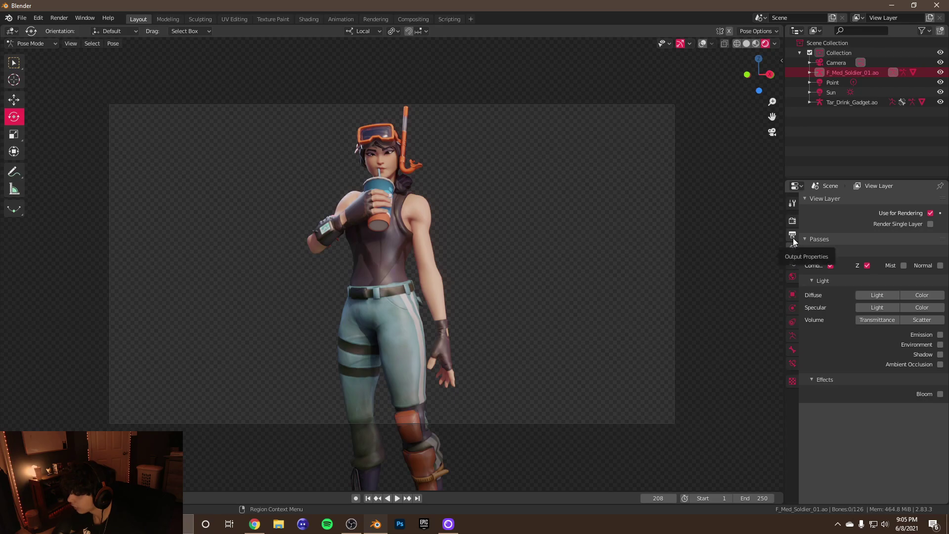
click(793, 238)
click(926, 213)
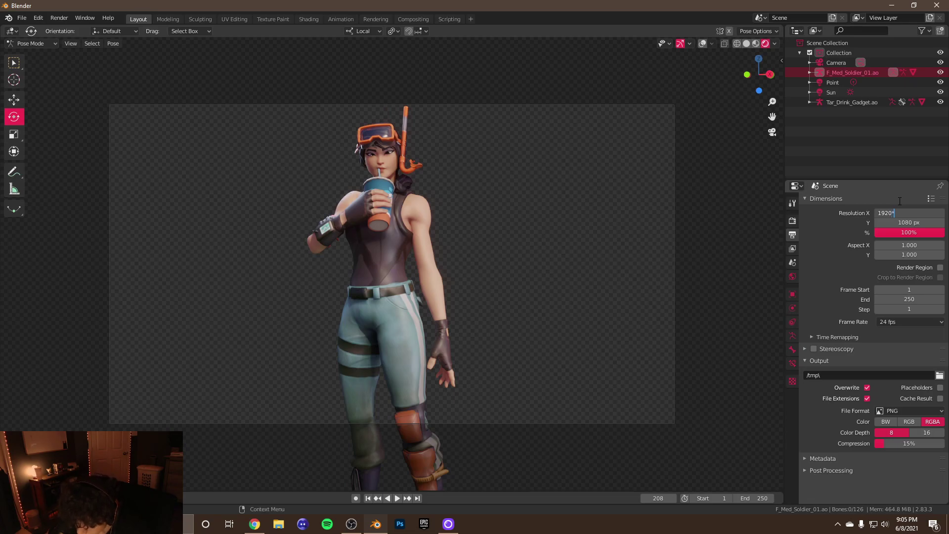
text(*2)
key(Return)
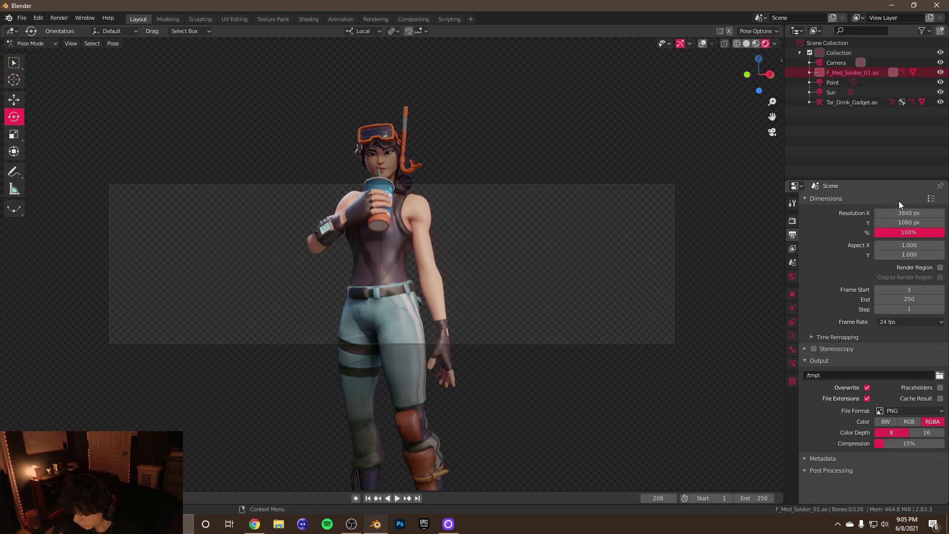
click(925, 222)
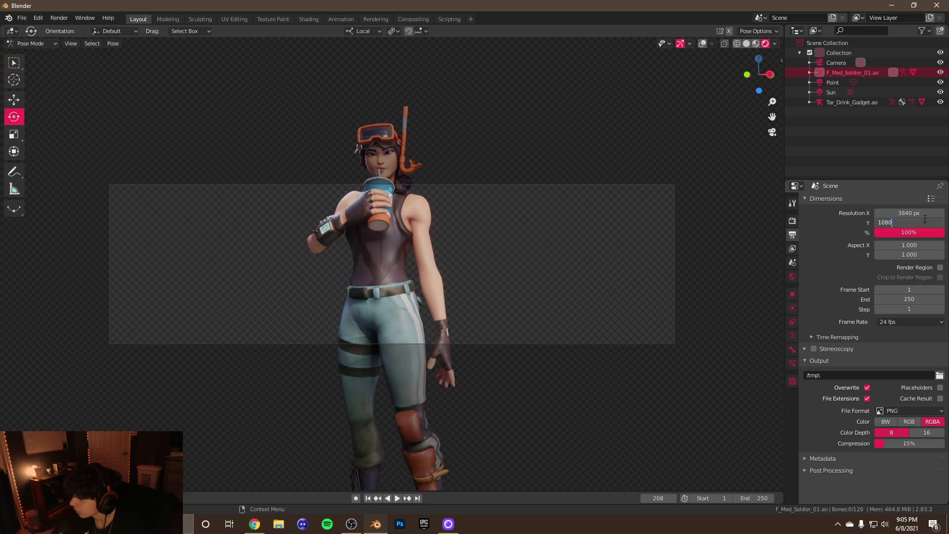
text(*)
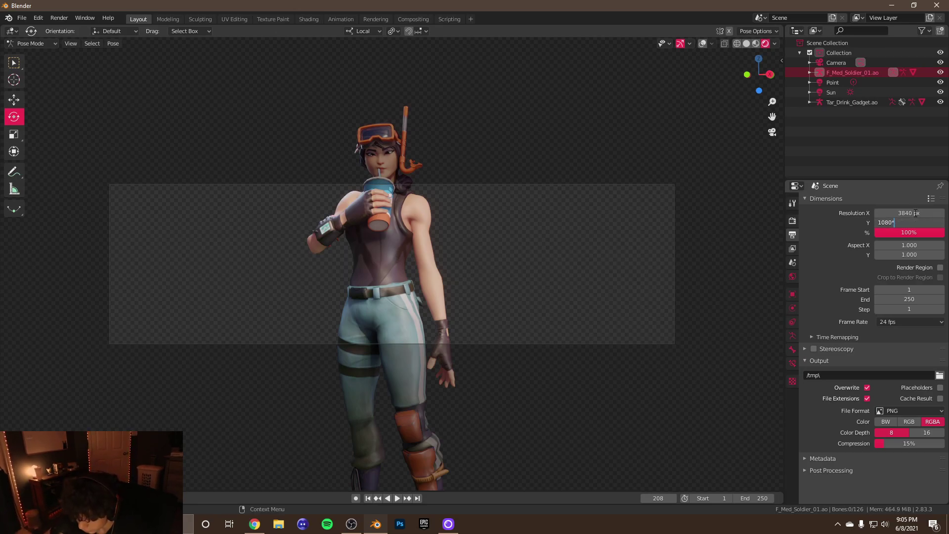
text(2)
key(Return)
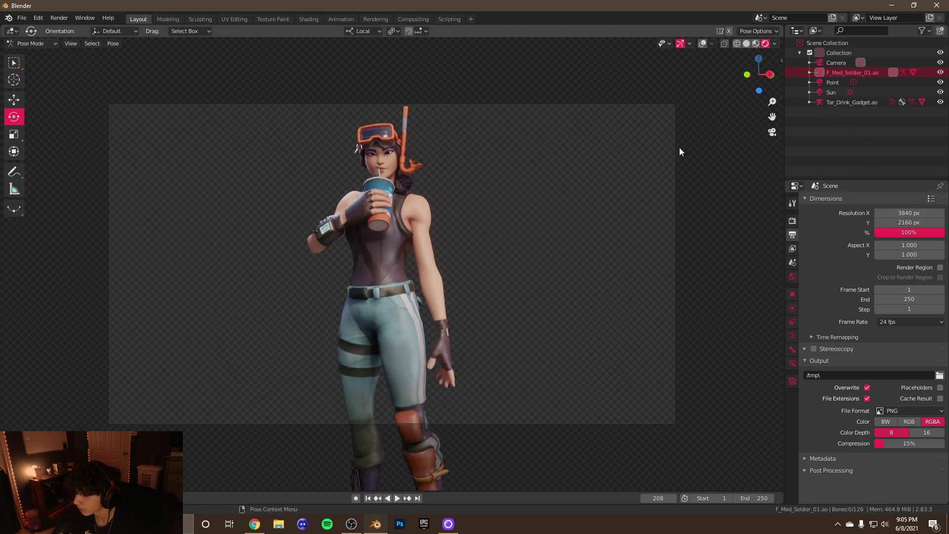
scroll(455, 180, up, 5)
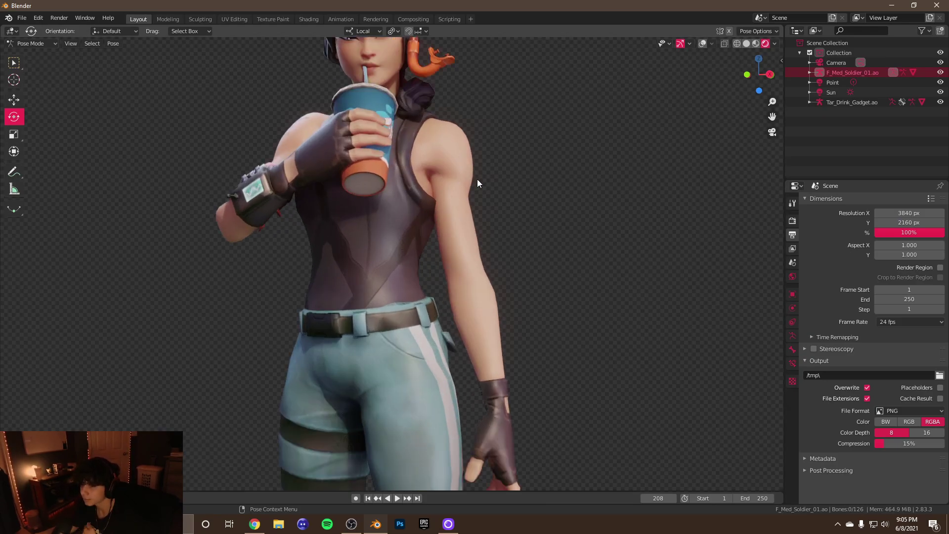
scroll(477, 182, down, 2)
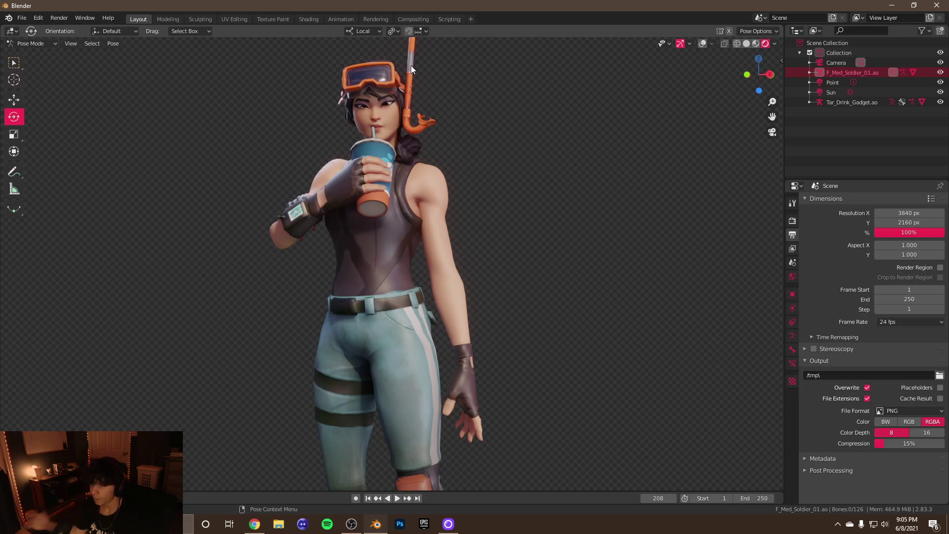
scroll(385, 132, down, 1)
scroll(425, 142, down, 1)
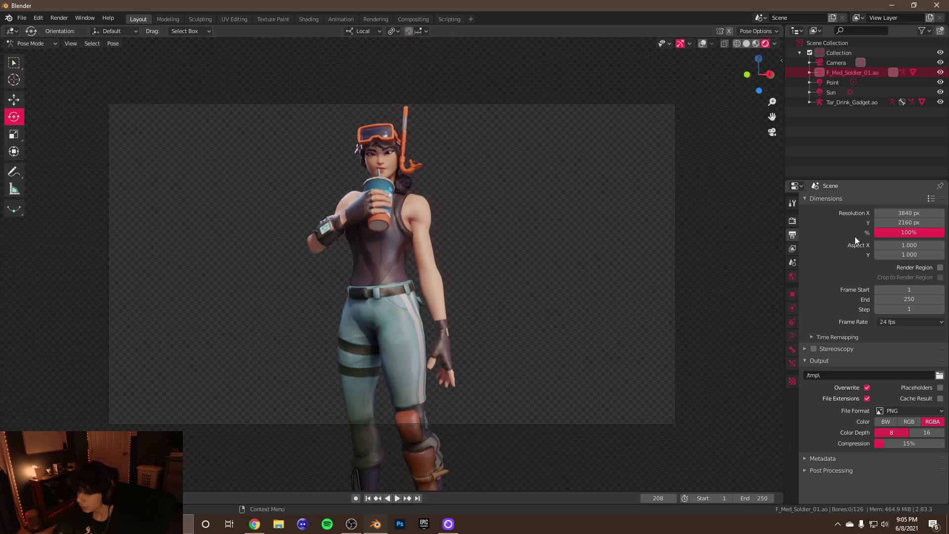
Return the character's armature to Object Mode with the overlays shown, and select the camera to display its lens settings
click(701, 44)
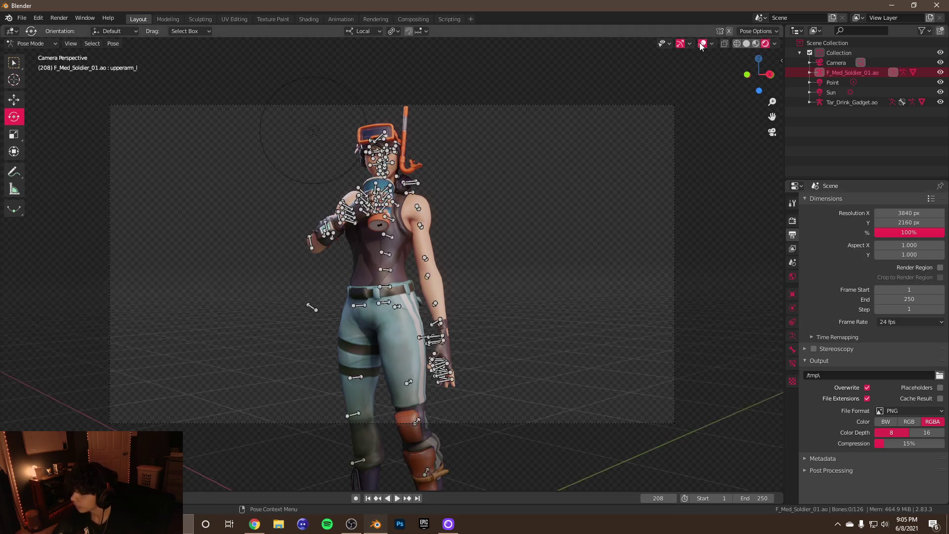
click(30, 43)
click(23, 49)
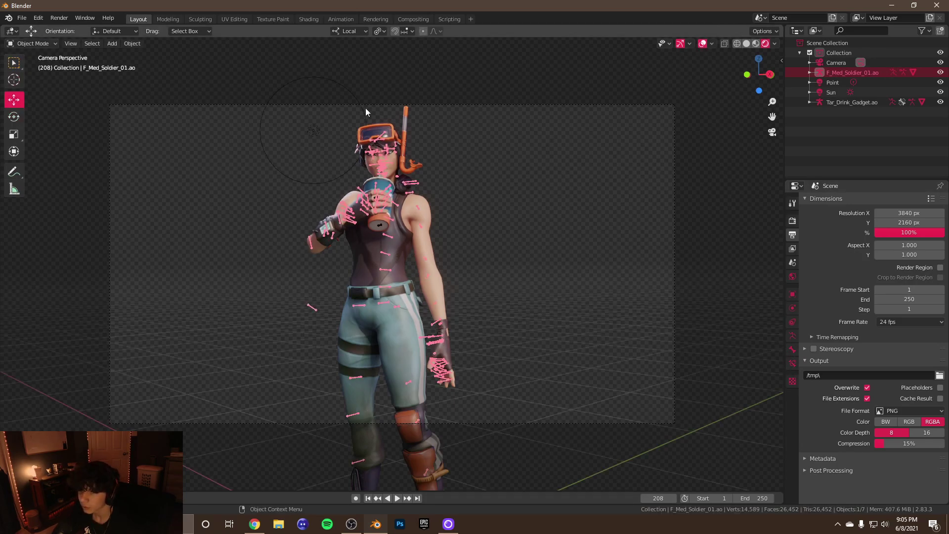
click(541, 104)
click(793, 335)
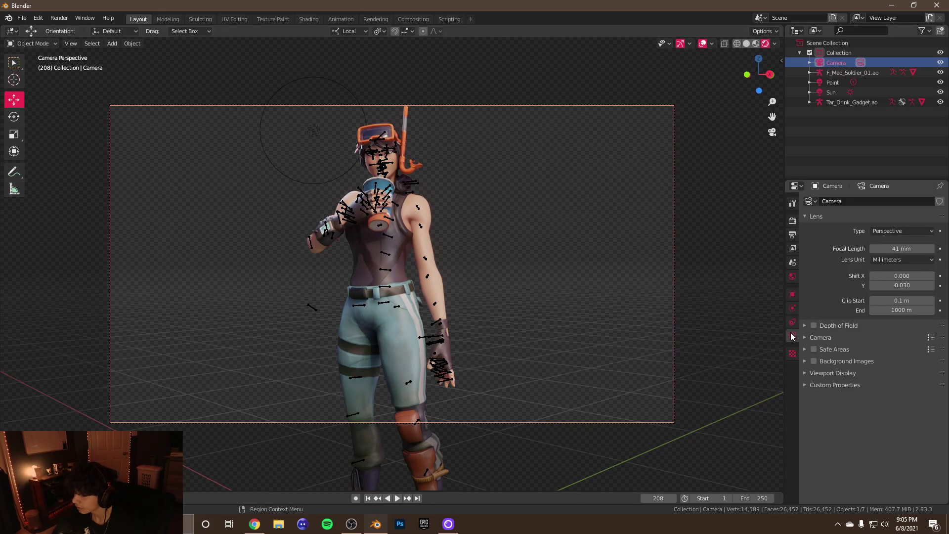
Reframe the camera on the upper body with an 87 mm focal length, horizontal shift -0.040 and vertical shift 0.200
drag(890, 248, 937, 249)
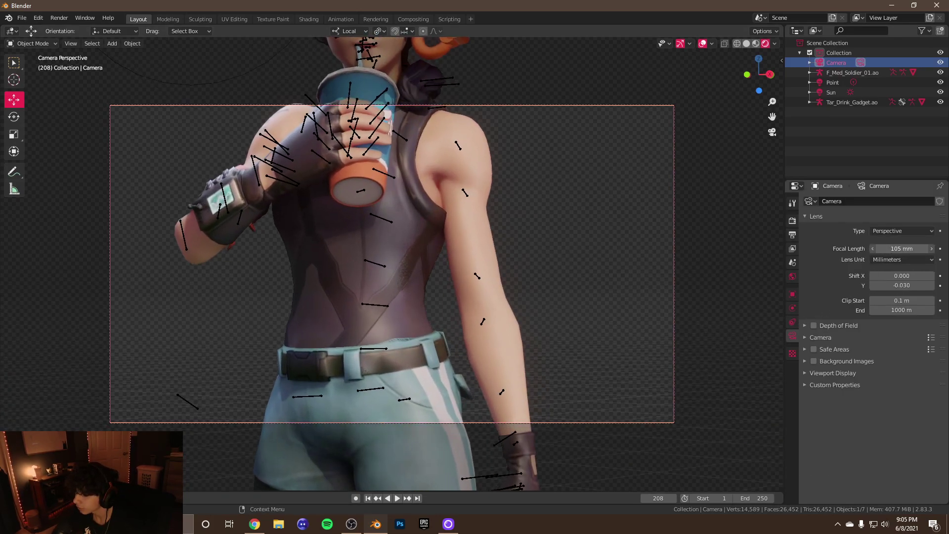
drag(880, 285, 920, 285)
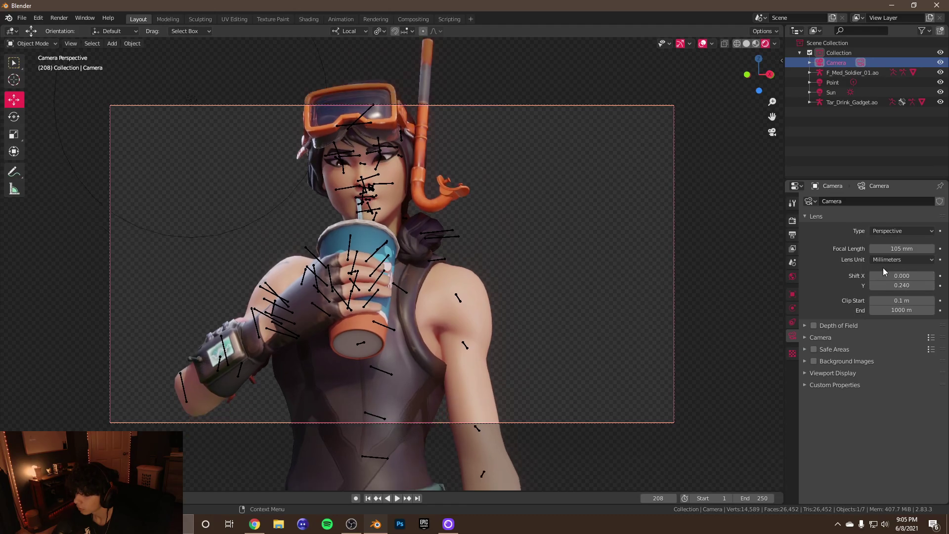
drag(901, 249, 877, 249)
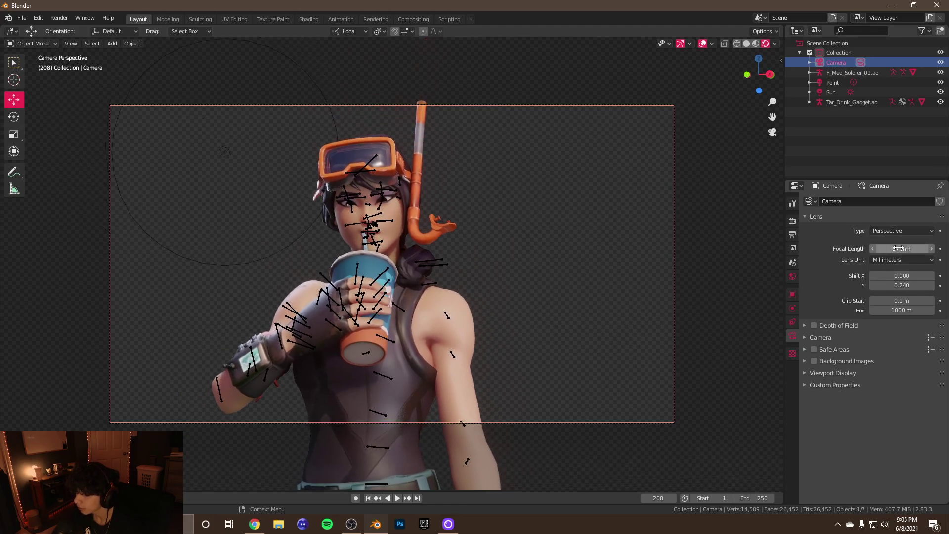
mouse_move(901, 285)
mouse_down()
mouse_move(912, 285)
mouse_move(893, 277)
mouse_move(906, 285)
mouse_up()
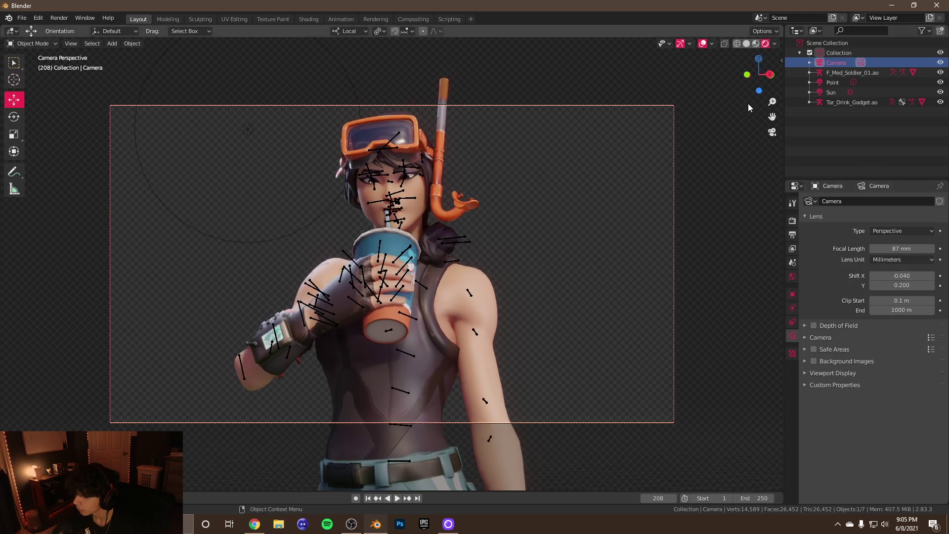
Hide the overlays, clear the camera selection and check the character's new framing up close and from farther out
click(702, 43)
scroll(584, 177, up, 2)
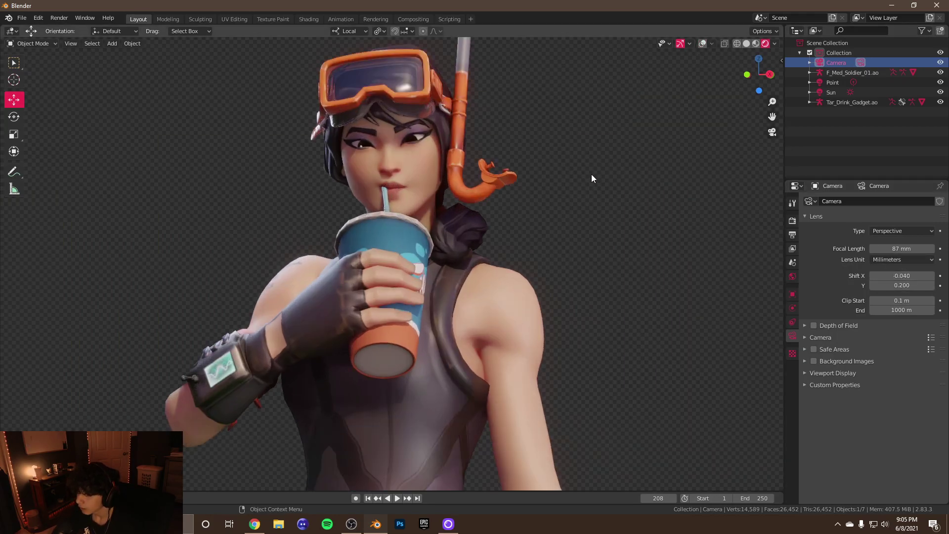
click(596, 173)
scroll(594, 172, down, 2)
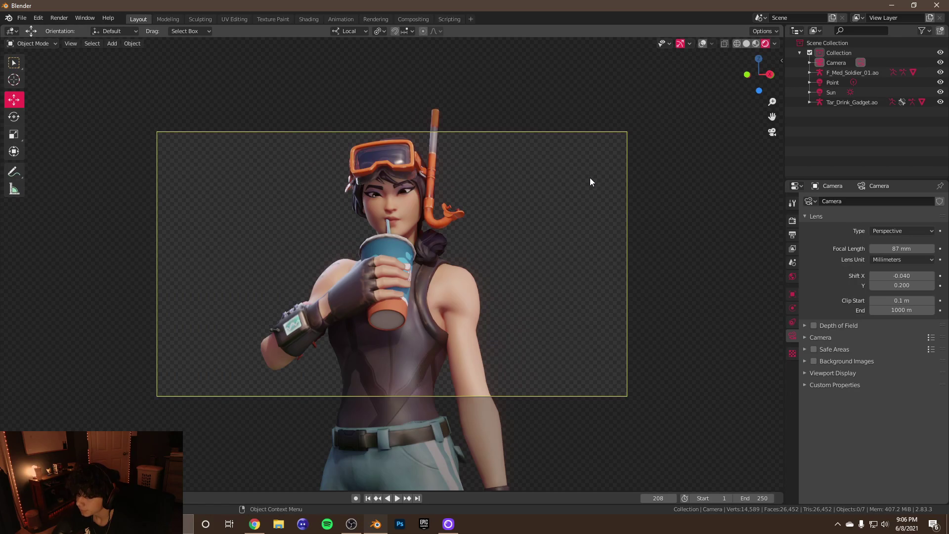
scroll(590, 176, down, 3)
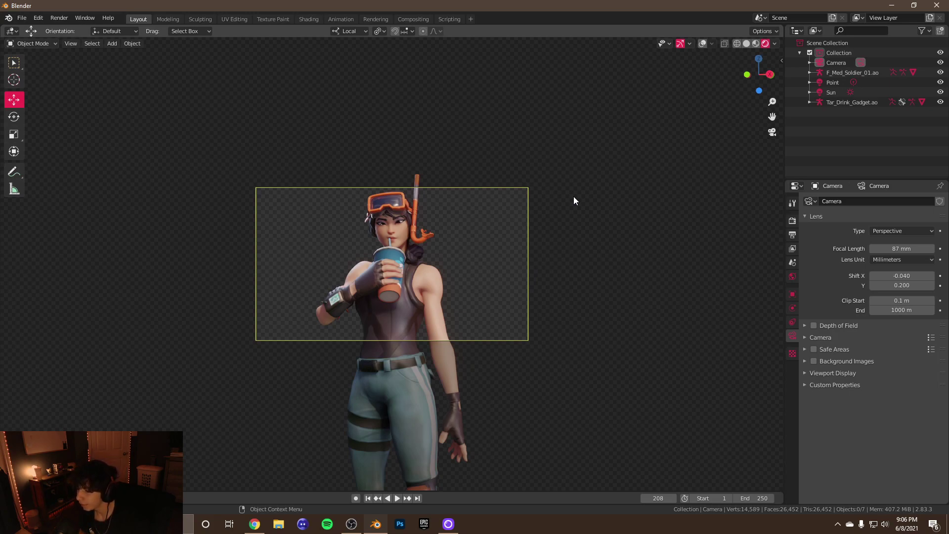
Render the active scene as a still image from the camera and view the whole result
click(59, 18)
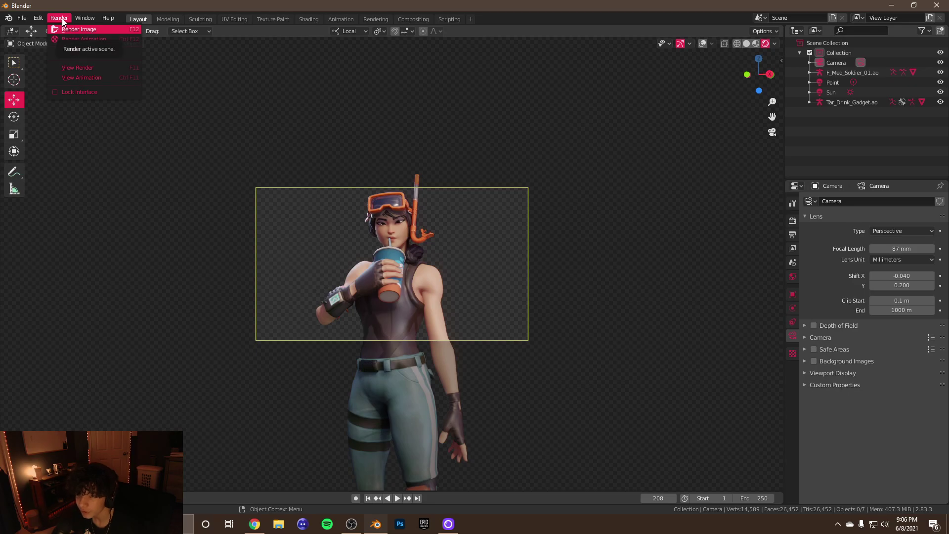
click(65, 30)
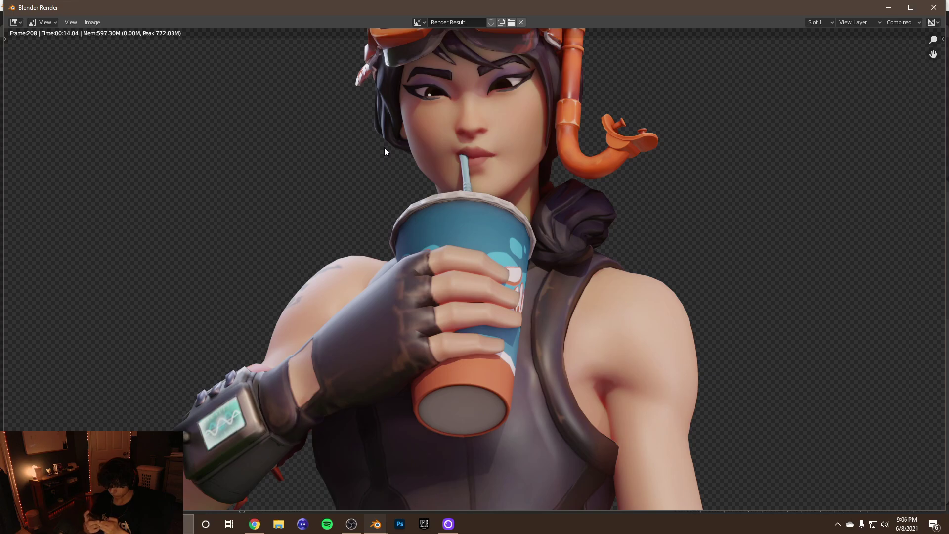
scroll(392, 100, down, 2)
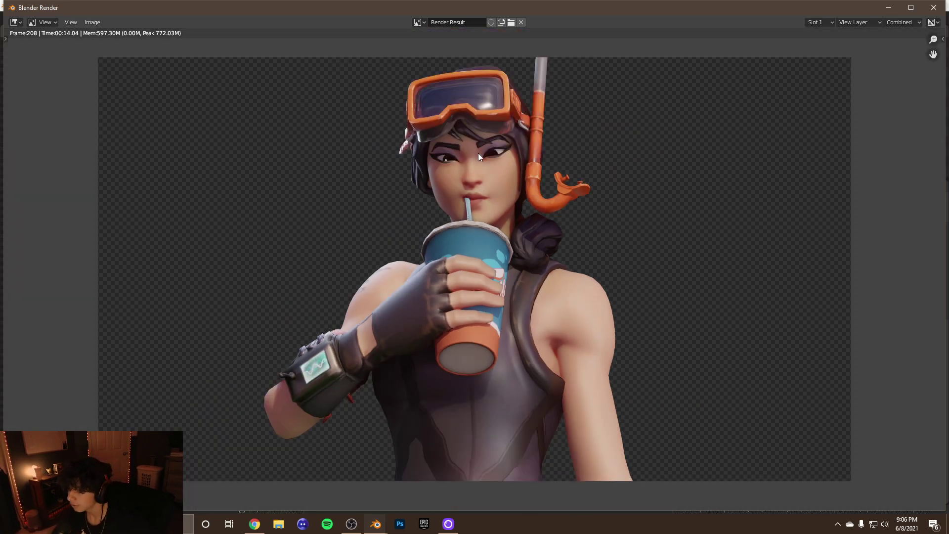
Save the rendered image to the Documents folder as an RGBA PNG named sus
click(93, 22)
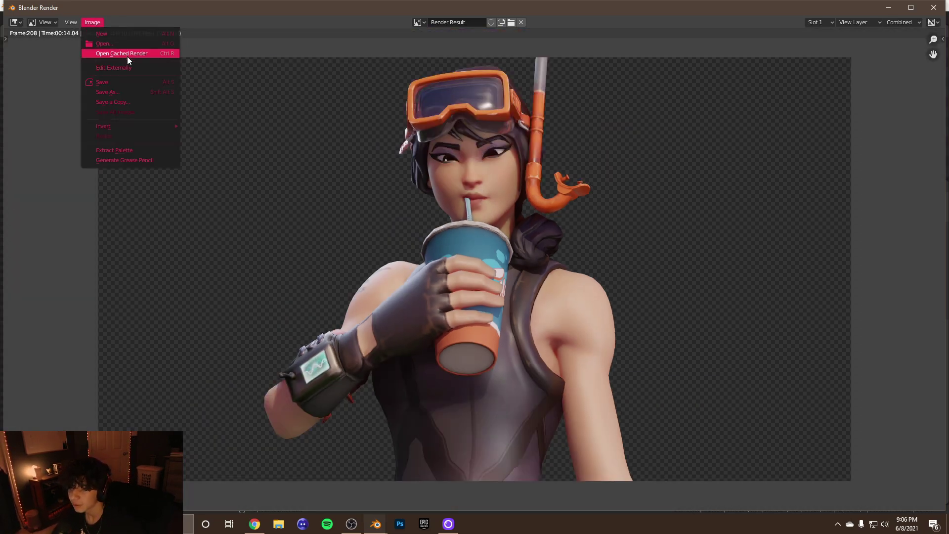
click(127, 93)
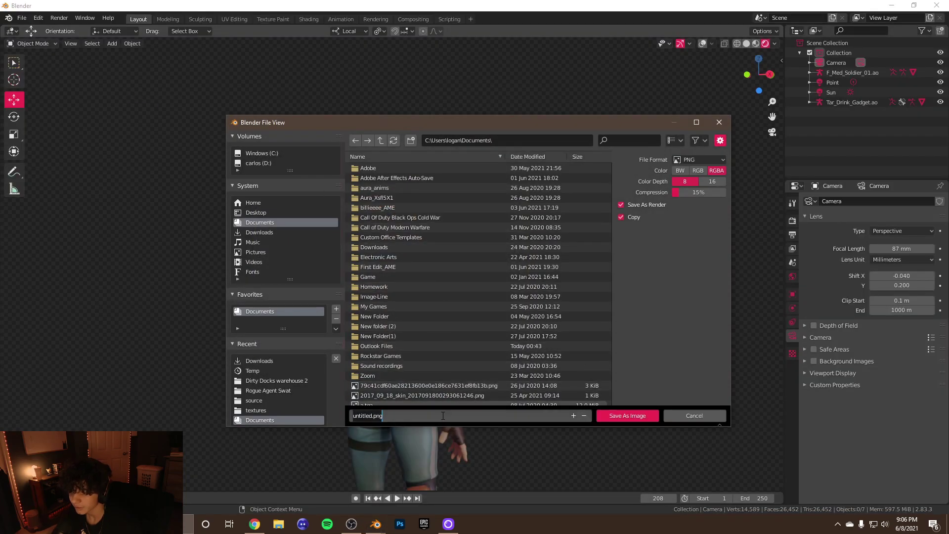
key(BackSpace)
text(render)
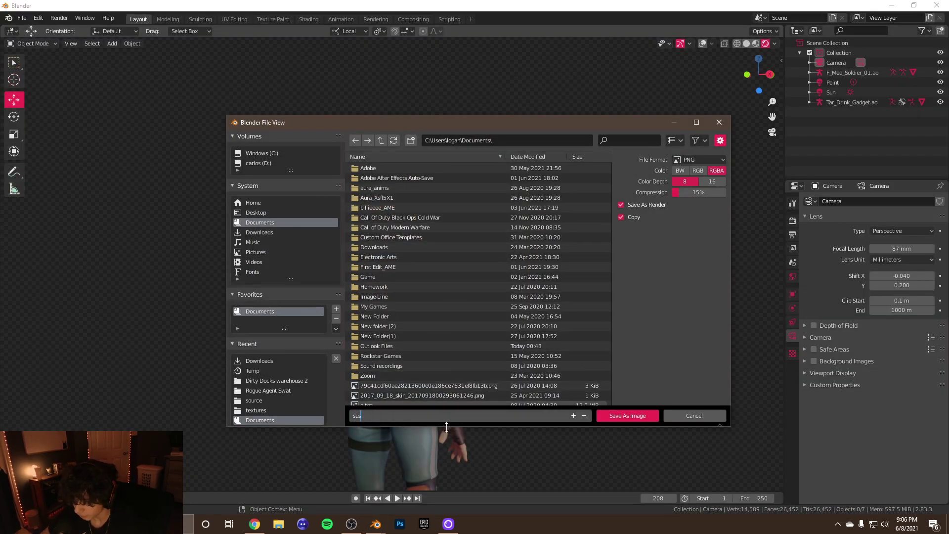
key(Return)
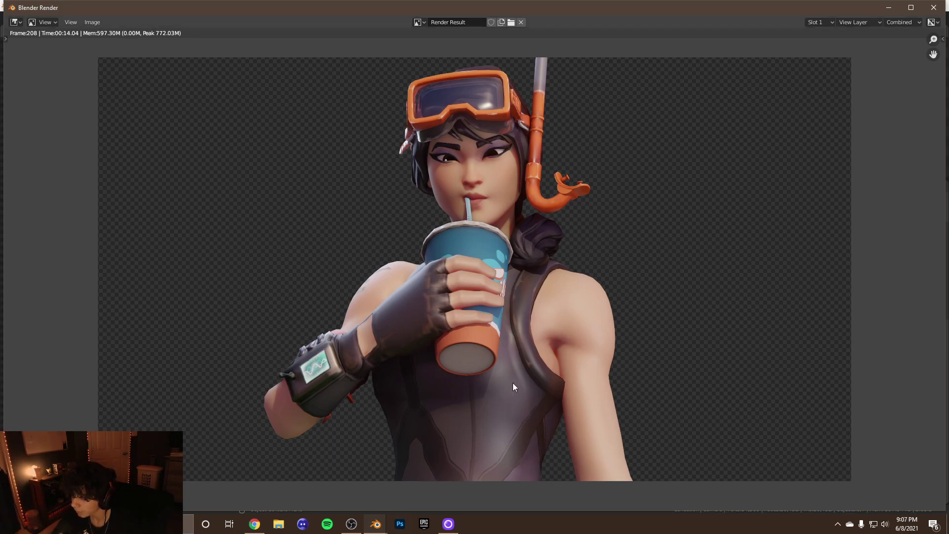
scroll(482, 377, down, 1)
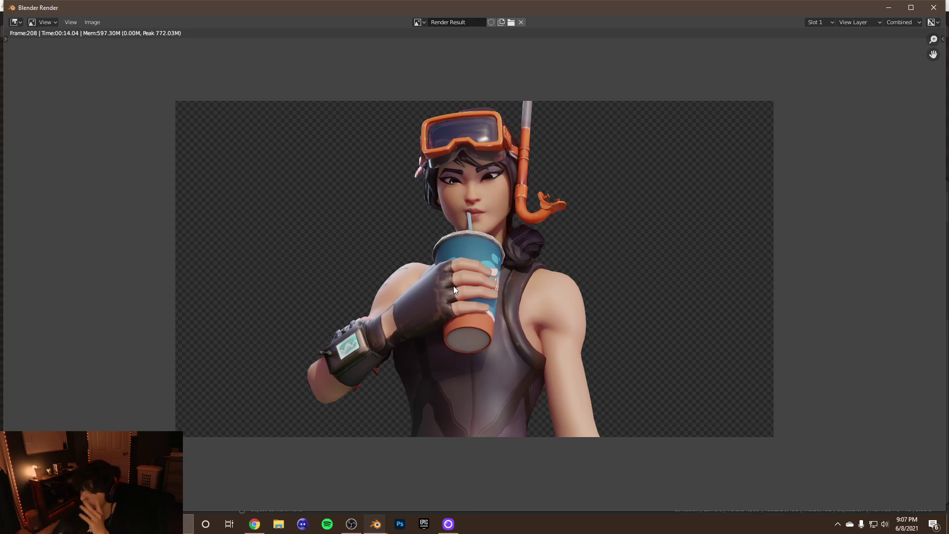
scroll(453, 286, up, 2)
scroll(455, 287, down, 1)
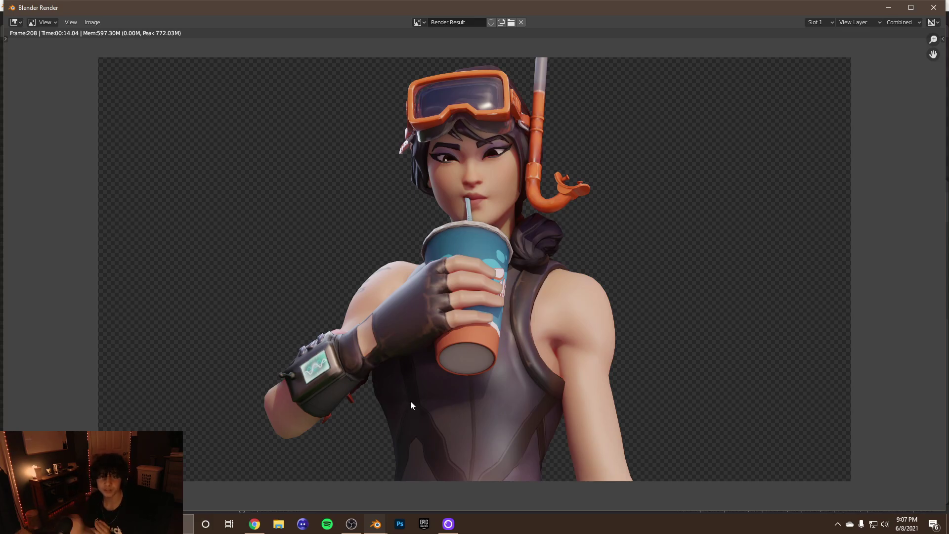
Switch to OBS and stop the screen recording
click(351, 525)
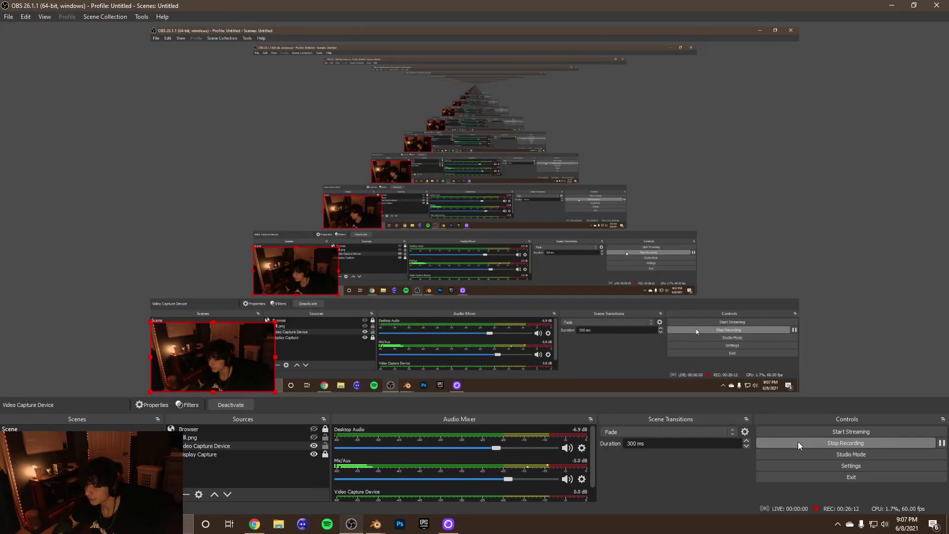
click(813, 440)
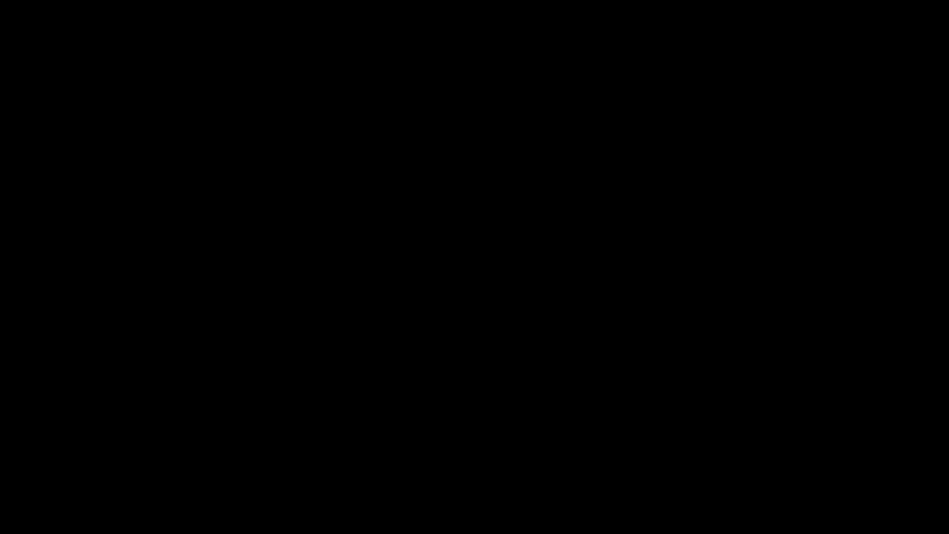